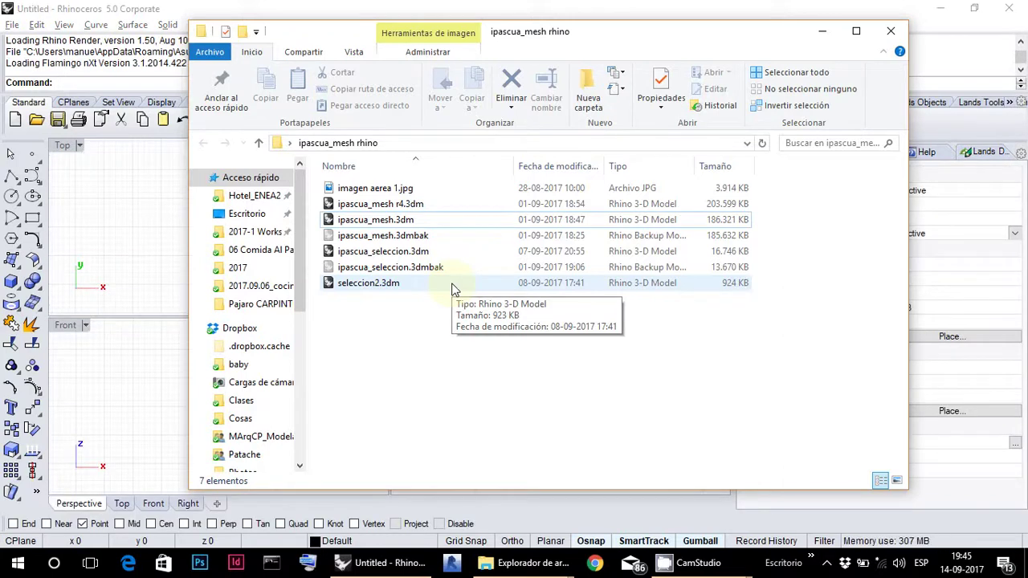
{"action": "left_click", "coordinate": [375, 225]}
{"action": "left_click_drag", "start_coordinate": [375, 225], "coordinate": [514, 424]}
{"action": "right_click", "coordinate": [514, 424]}
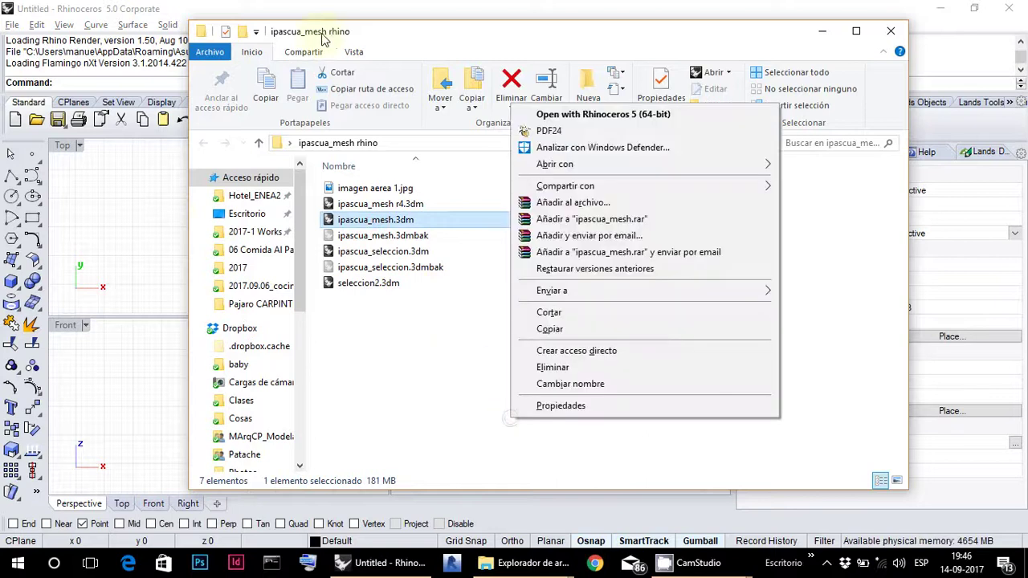
- Move the ipascua_mesh rhino folder window aside and dismiss the RhinoCAM 2014 units warning
{"action": "left_click", "coordinate": [315, 41]}
{"action": "left_click_drag", "start_coordinate": [314, 40], "coordinate": [742, 193]}
{"action": "left_click", "coordinate": [577, 313]}
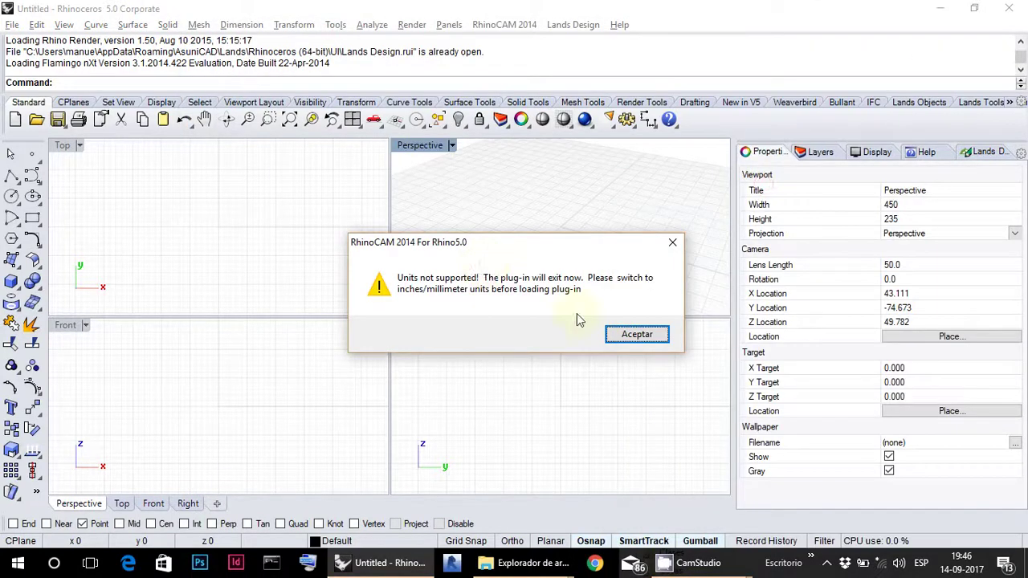
{"action": "left_click", "coordinate": [631, 335]}
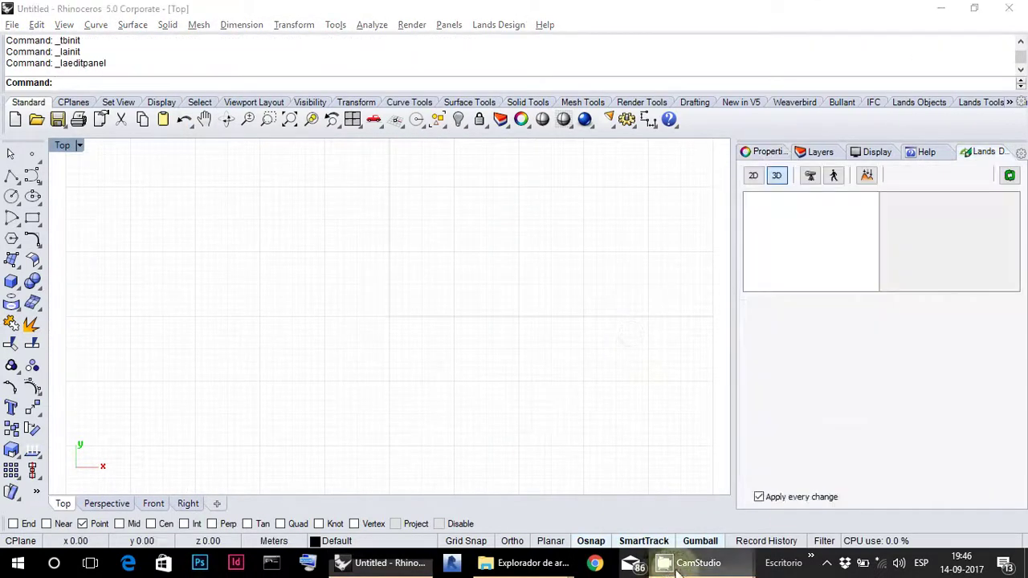
- Open ipascua_mesh.3dm from the ipascua_mesh rhino folder as a file in Rhinoceros
{"action": "mouse_move", "coordinate": [548, 569]}
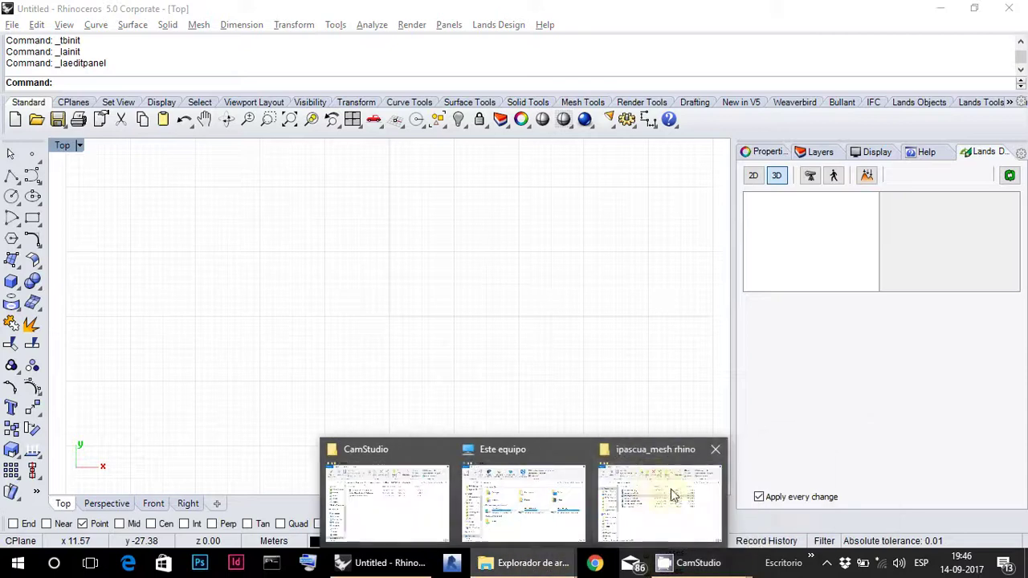
{"action": "left_click", "coordinate": [649, 486]}
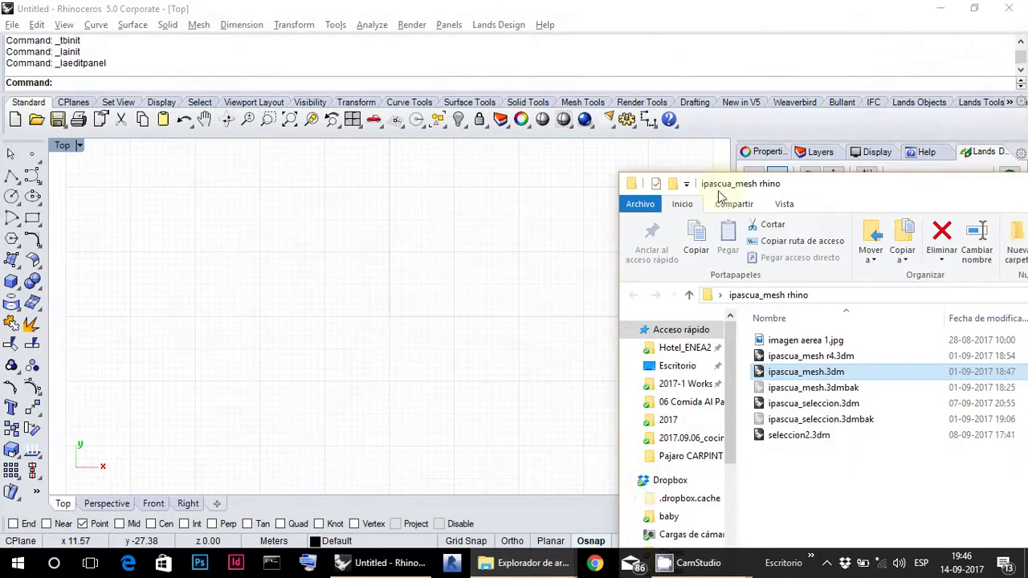
{"action": "left_click_drag", "start_coordinate": [723, 189], "coordinate": [507, 214]}
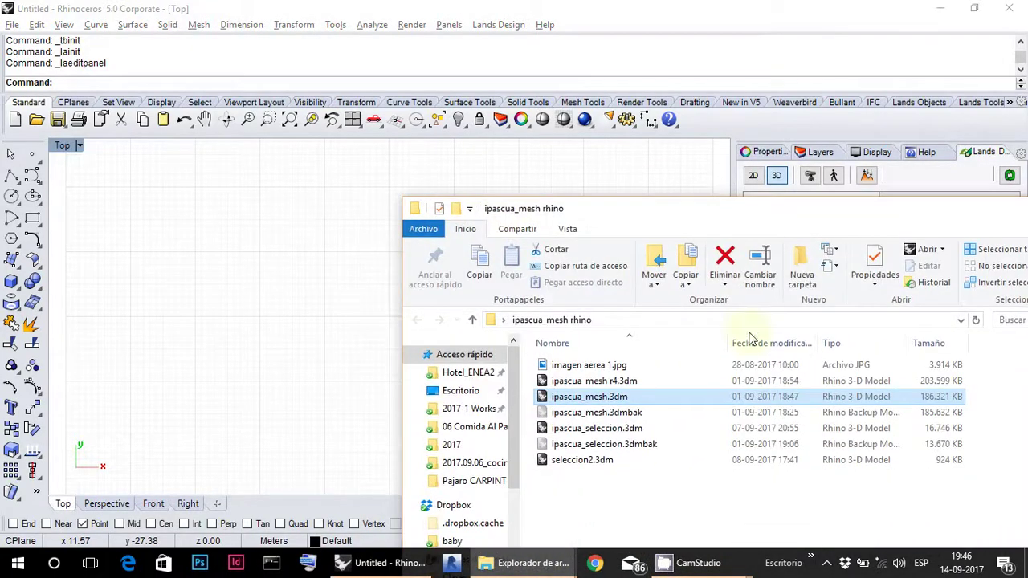
{"action": "left_click_drag", "start_coordinate": [590, 396], "coordinate": [292, 313]}
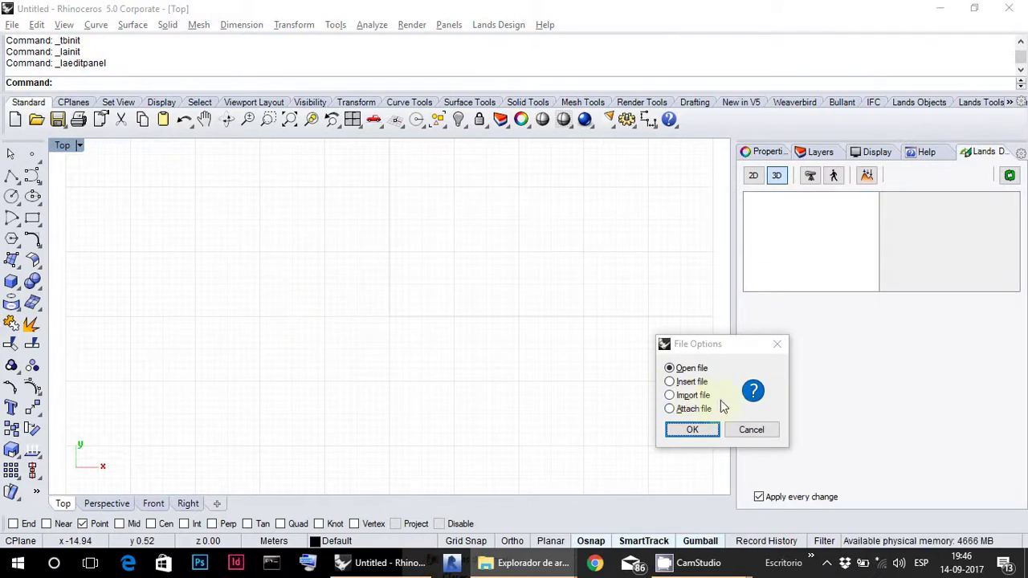
{"action": "left_click", "coordinate": [692, 431]}
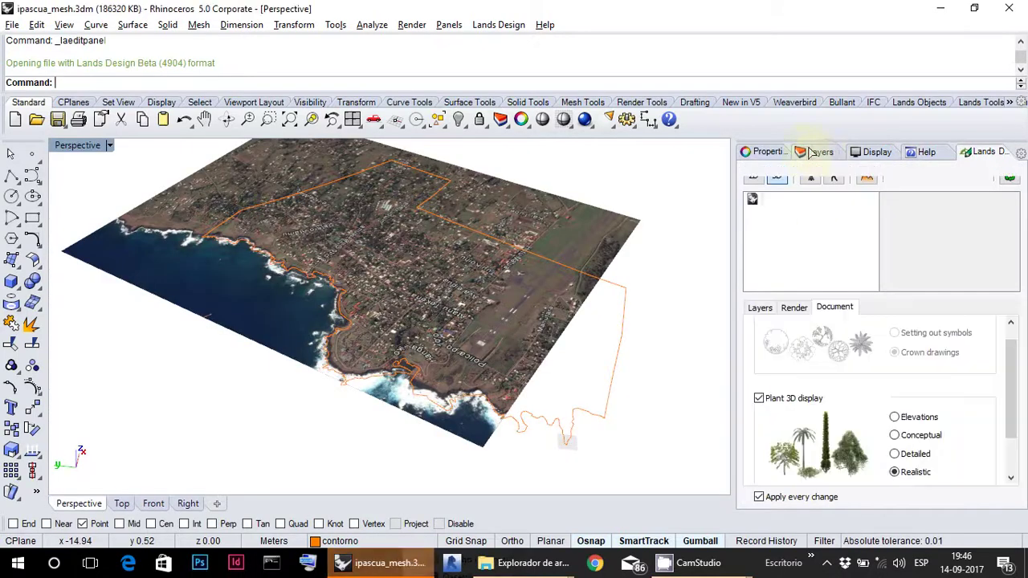
- Delete the layers 3dcontour_2m, 3dcontour_2.5m and 3dcontour_1m together with all the objects on them
{"action": "left_click", "coordinate": [816, 155]}
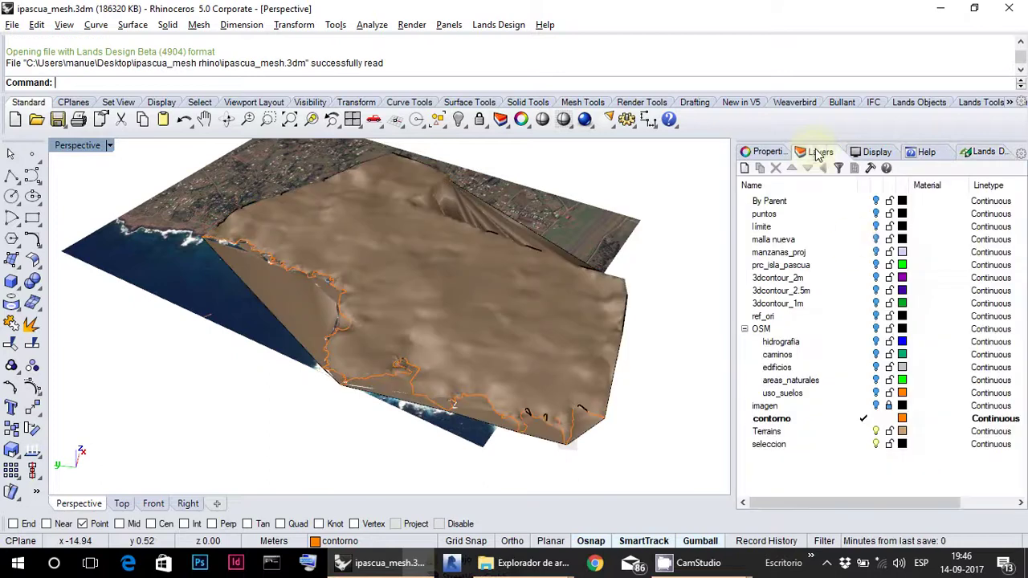
{"action": "left_click", "coordinate": [805, 280]}
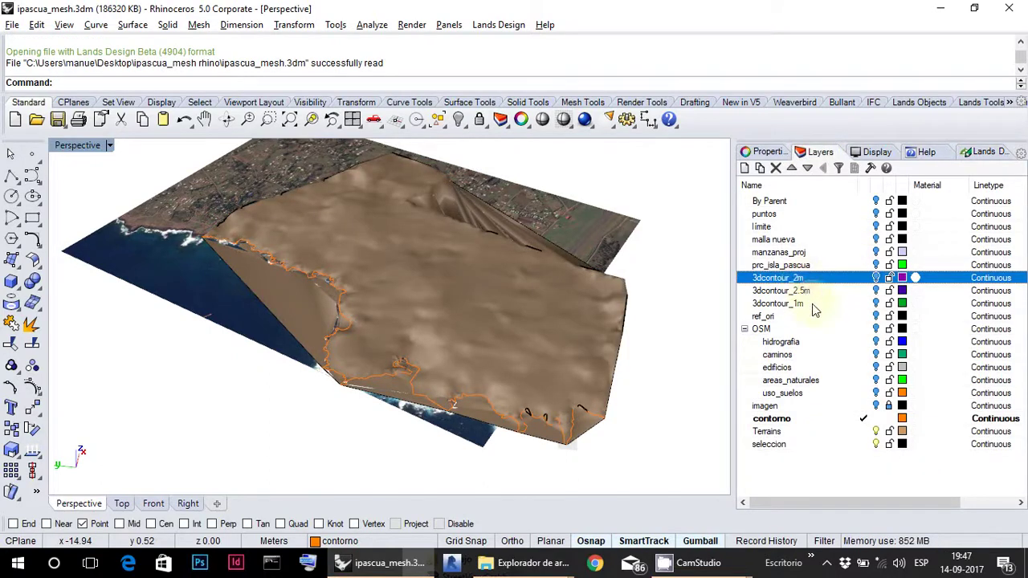
{"action": "left_click", "coordinate": [813, 305], "text": "shift"}
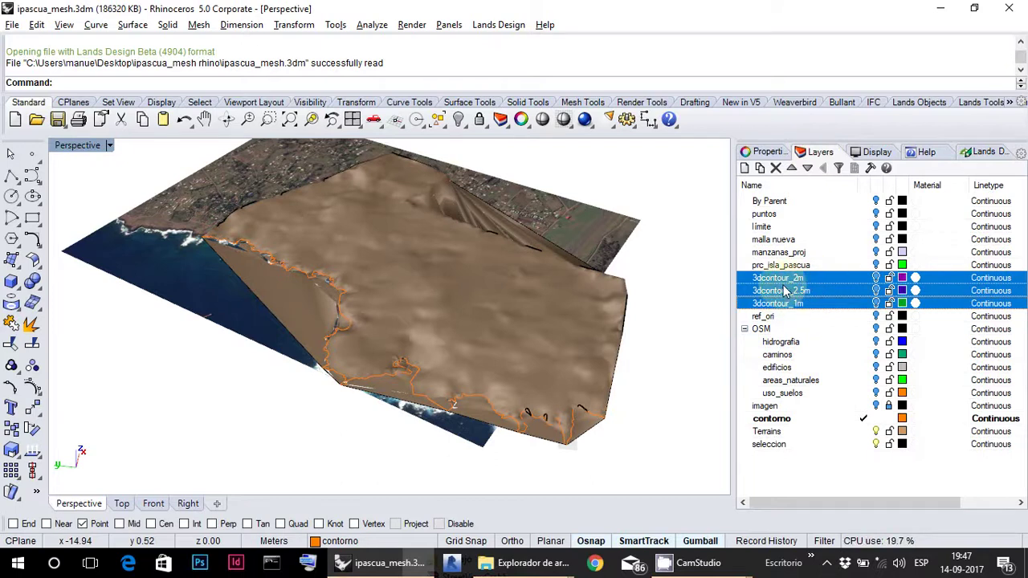
{"action": "left_click", "coordinate": [806, 281]}
{"action": "key", "text": "Escape"}
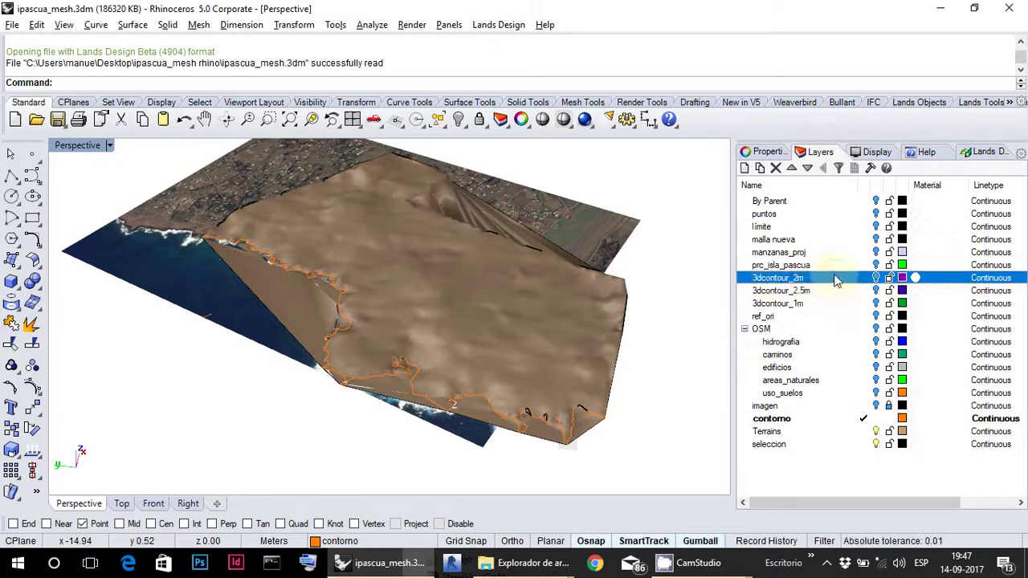
{"action": "left_click", "coordinate": [803, 305], "text": "shift"}
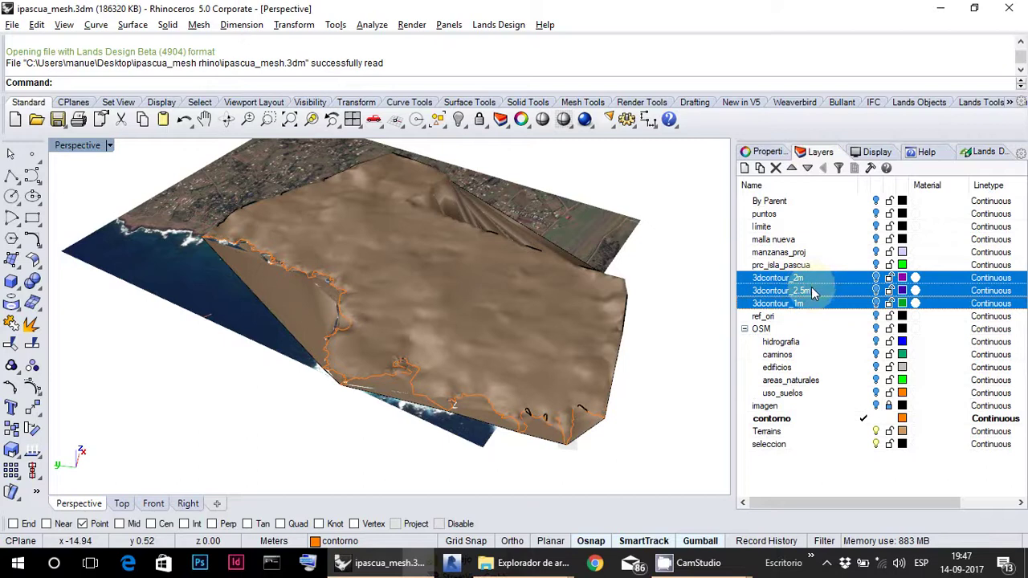
{"action": "right_click", "coordinate": [810, 289]}
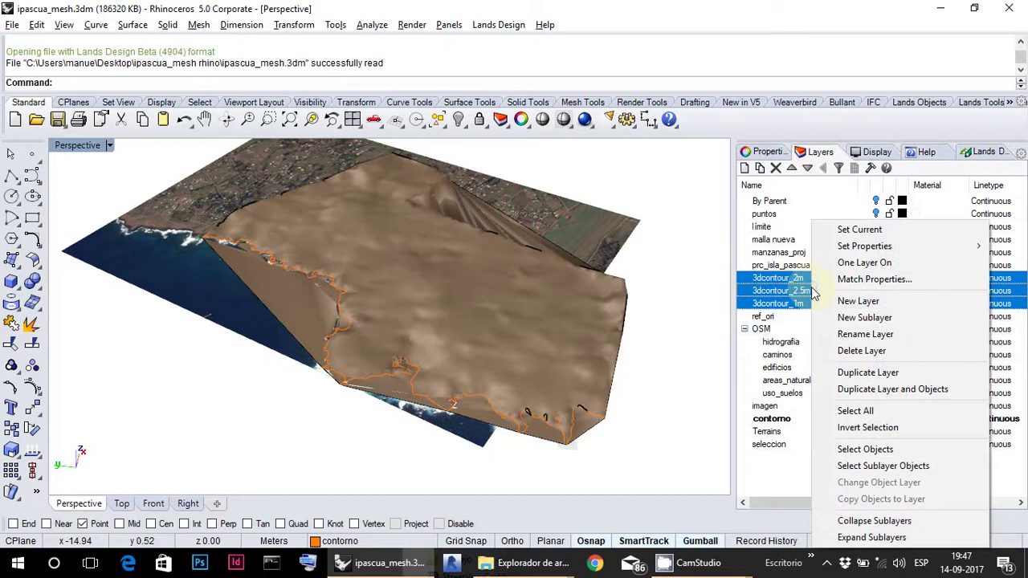
{"action": "left_click", "coordinate": [924, 350]}
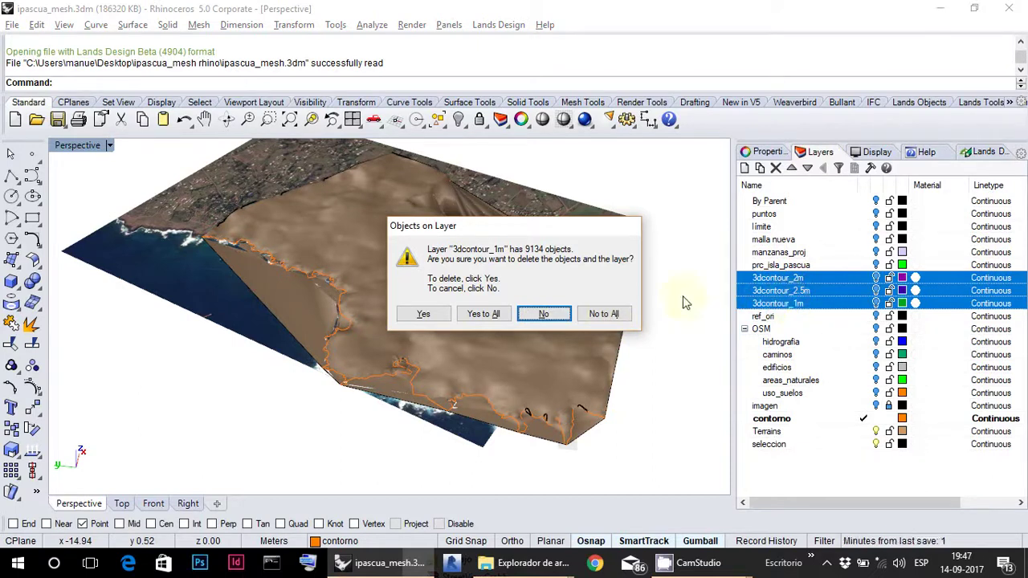
{"action": "left_click", "coordinate": [486, 318]}
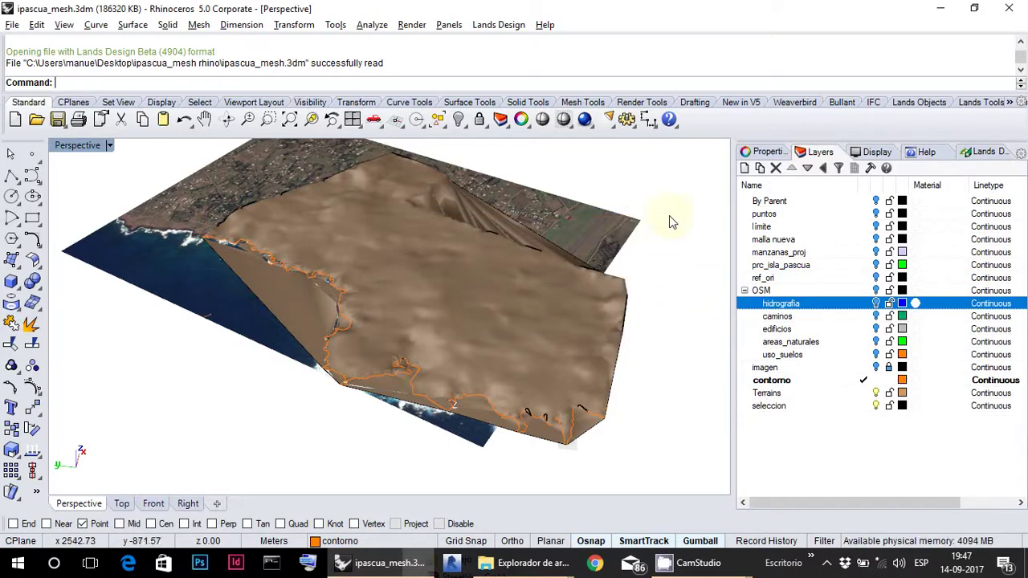
- Delete the aerial photo surface lying under the terrain
{"action": "right_click_drag", "start_coordinate": [670, 220], "coordinate": [454, 305]}
{"action": "scroll", "coordinate": [485, 245], "scroll_direction": "down", "scroll_amount": 5}
{"action": "scroll", "coordinate": [495, 223], "scroll_direction": "up", "scroll_amount": 8}
{"action": "scroll", "coordinate": [486, 229], "scroll_direction": "down", "scroll_amount": 6}
{"action": "scroll", "coordinate": [529, 241], "scroll_direction": "up", "scroll_amount": 5}
{"action": "scroll", "coordinate": [522, 241], "scroll_direction": "down", "scroll_amount": 4}
{"action": "left_click", "coordinate": [575, 245]}
{"action": "scroll", "coordinate": [456, 299], "scroll_direction": "up", "scroll_amount": 5}
{"action": "scroll", "coordinate": [455, 305], "scroll_direction": "down", "scroll_amount": 5}
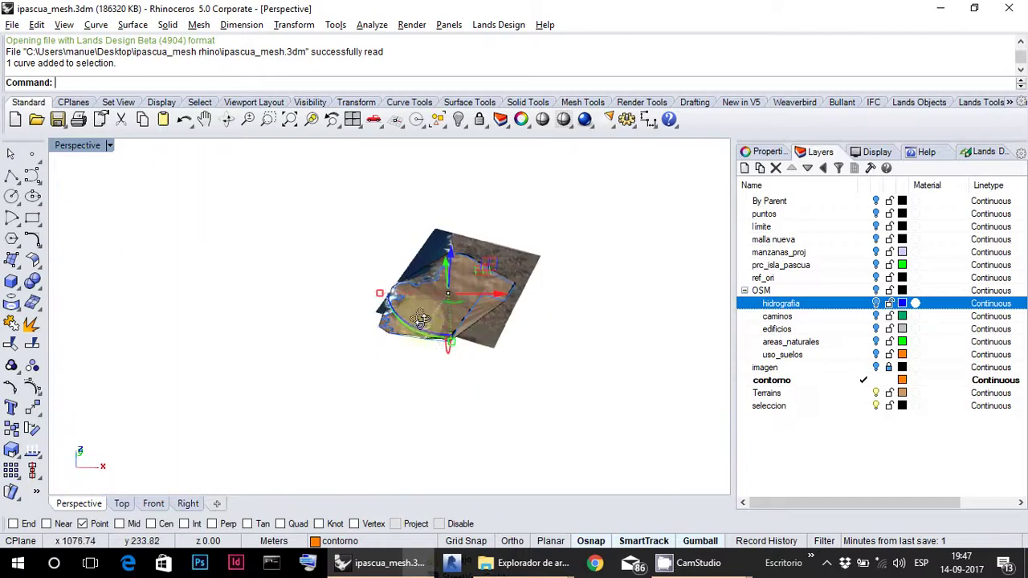
{"action": "left_click", "coordinate": [387, 318]}
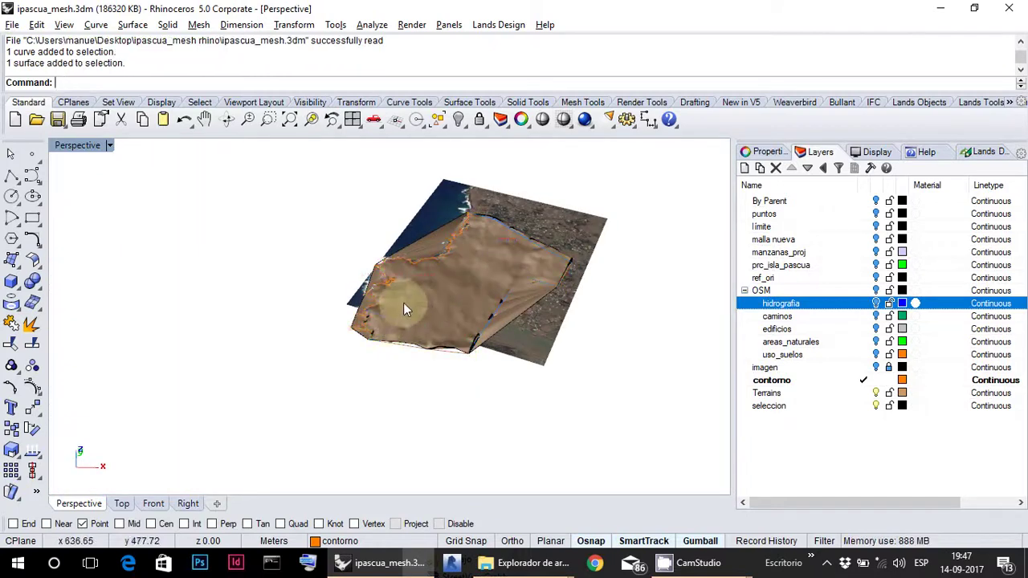
{"action": "key", "text": "Delete"}
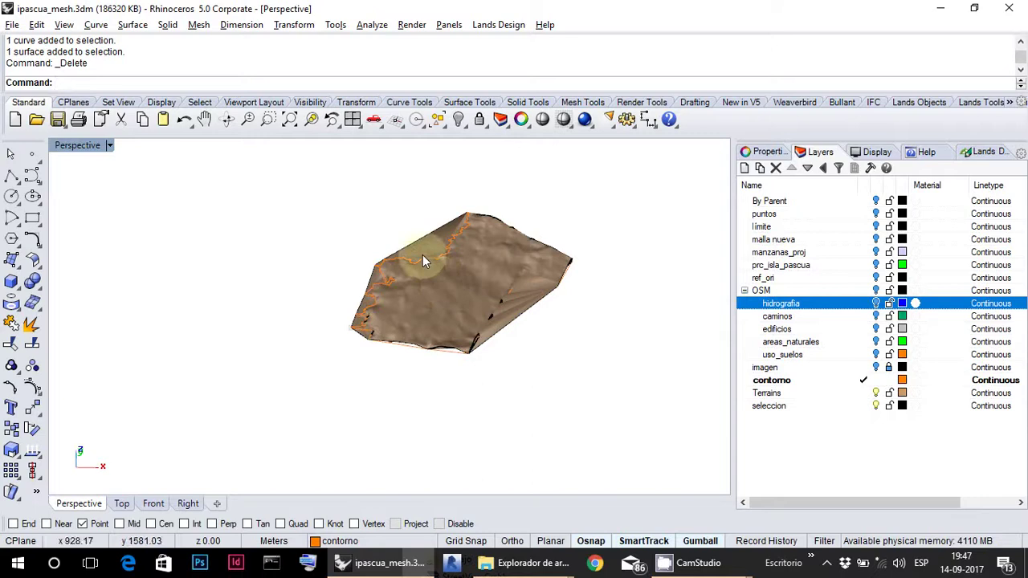
- Delete the orange coastline curve and the other outline curves around the terrain
{"action": "left_click", "coordinate": [421, 258]}
{"action": "key", "text": "Delete"}
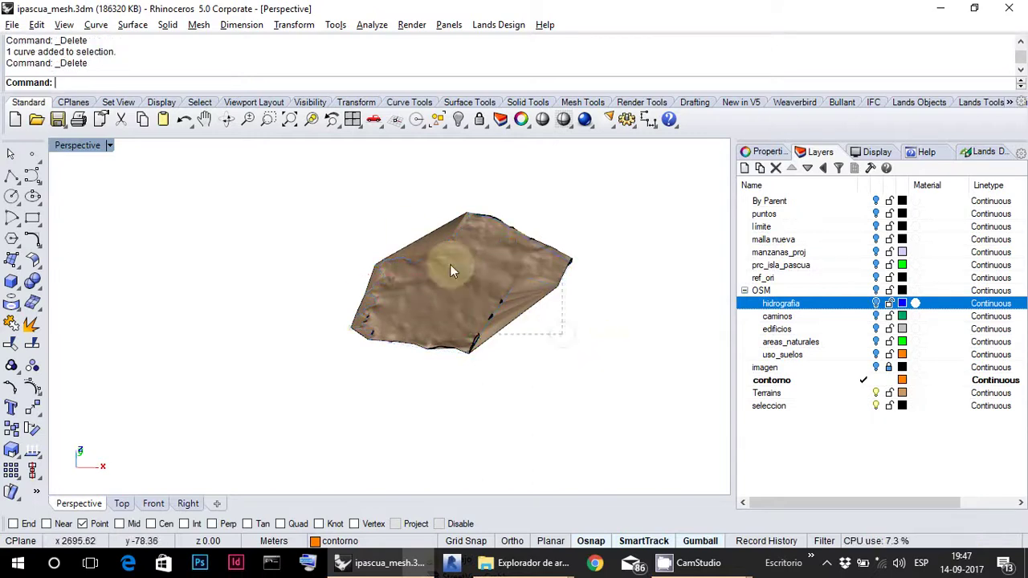
{"action": "left_click_drag", "start_coordinate": [690, 482], "coordinate": [216, 218]}
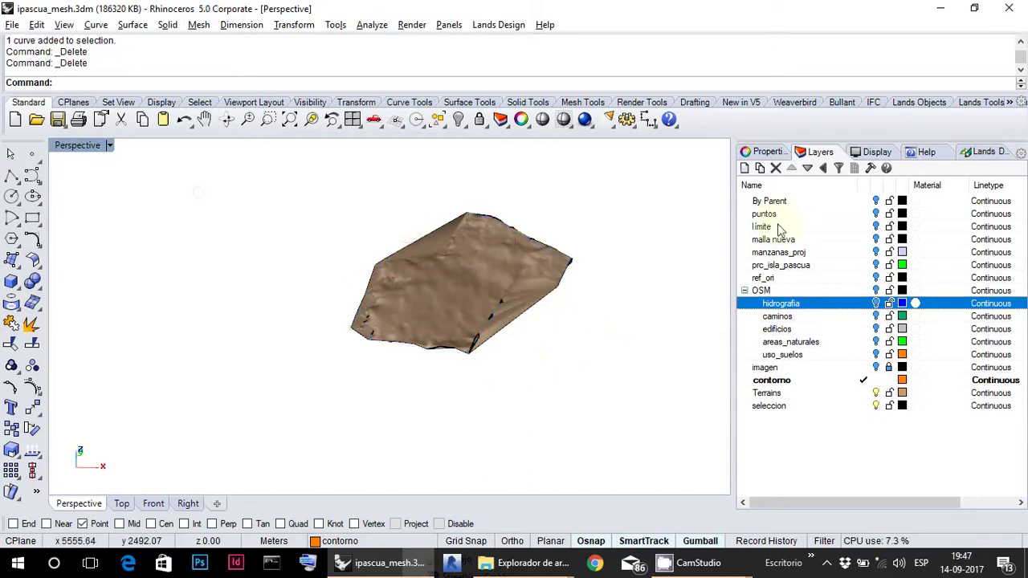
- Turn on the By Parent layer and delete the brown terrain object
{"action": "left_click", "coordinate": [871, 204]}
{"action": "left_click_drag", "start_coordinate": [551, 351], "coordinate": [369, 241]}
{"action": "key", "text": "Delete"}
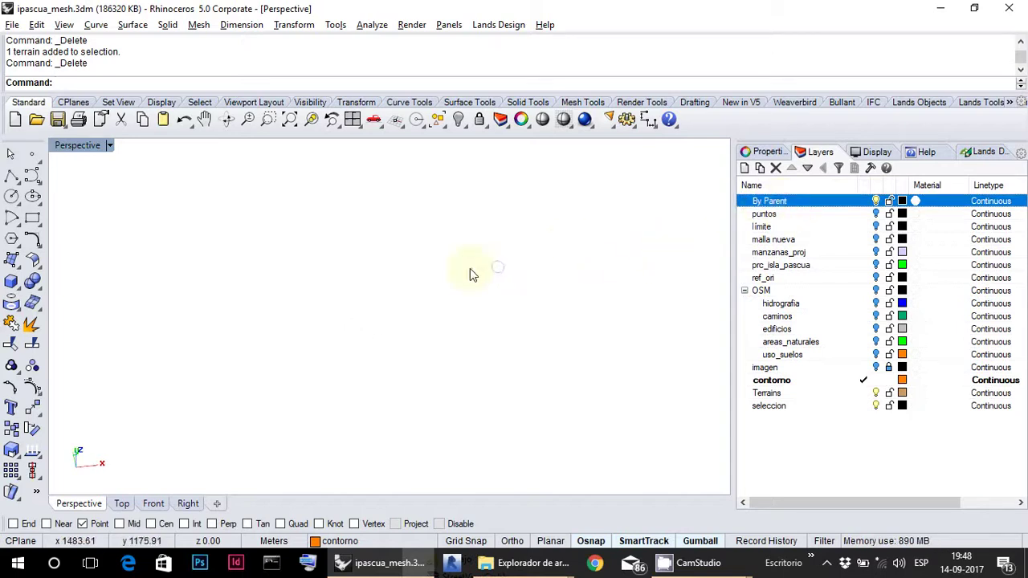
- Show the puntos layer to inspect the full extents of its point cloud, and hide the layer again
{"action": "left_click", "coordinate": [872, 215]}
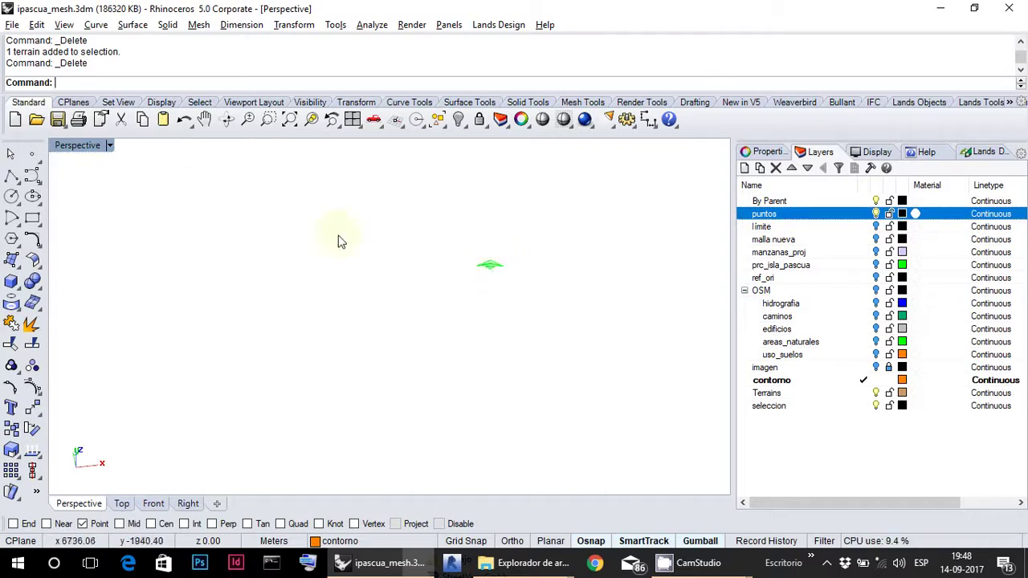
{"action": "scroll", "coordinate": [402, 257], "scroll_direction": "down", "scroll_amount": 5}
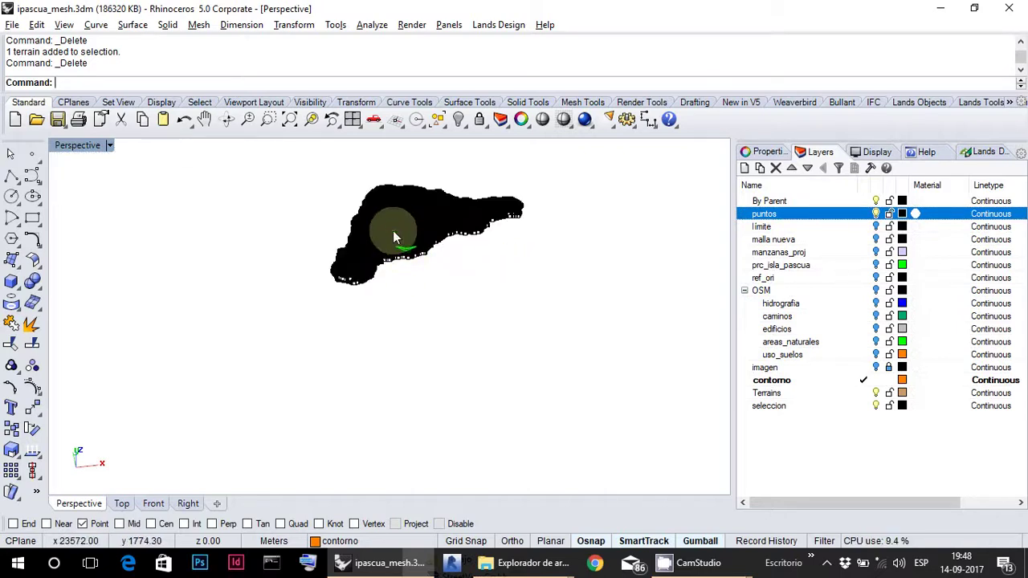
{"action": "left_click_drag", "start_coordinate": [386, 229], "coordinate": [490, 299]}
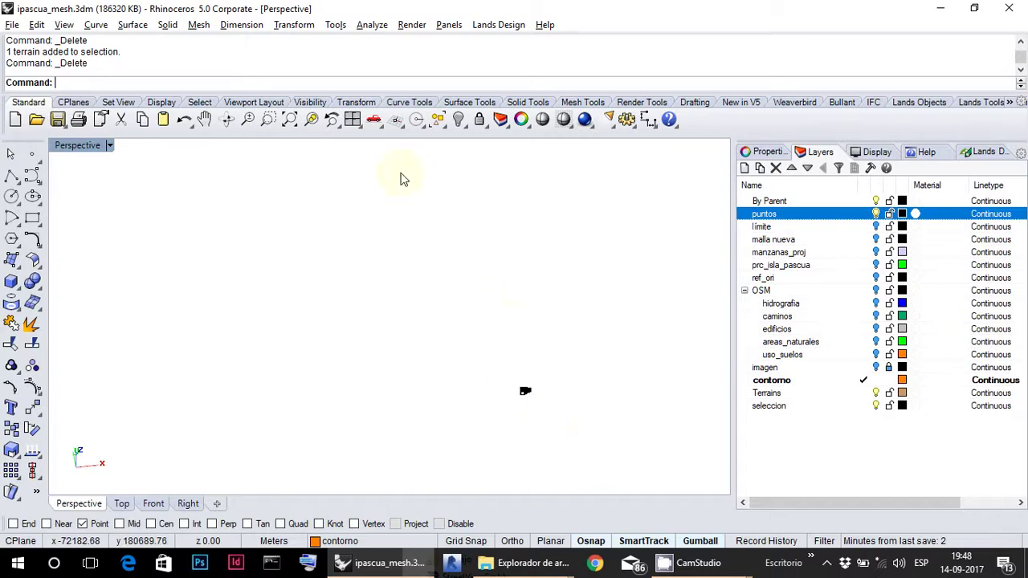
{"action": "left_click", "coordinate": [293, 119]}
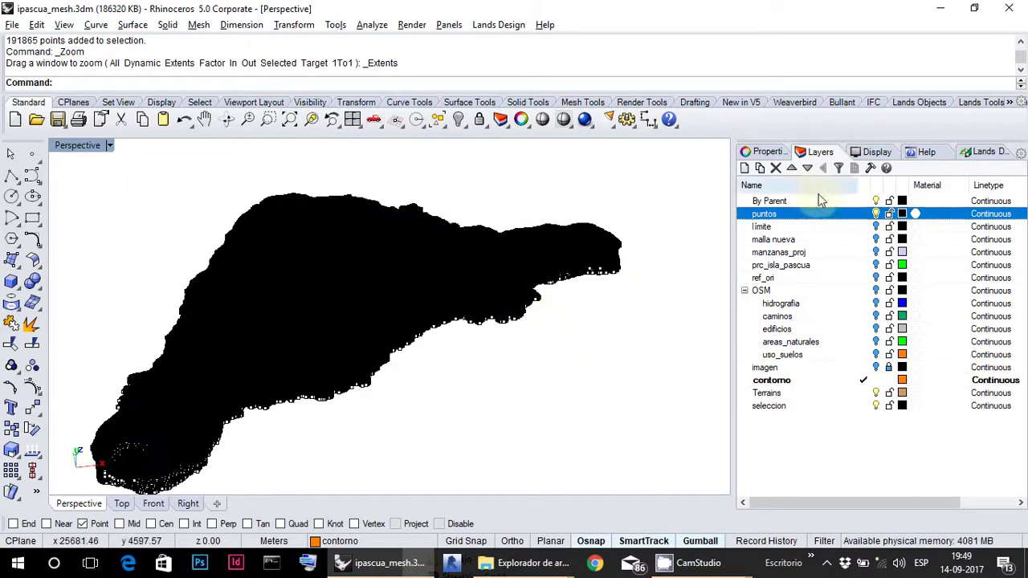
{"action": "left_click", "coordinate": [875, 214]}
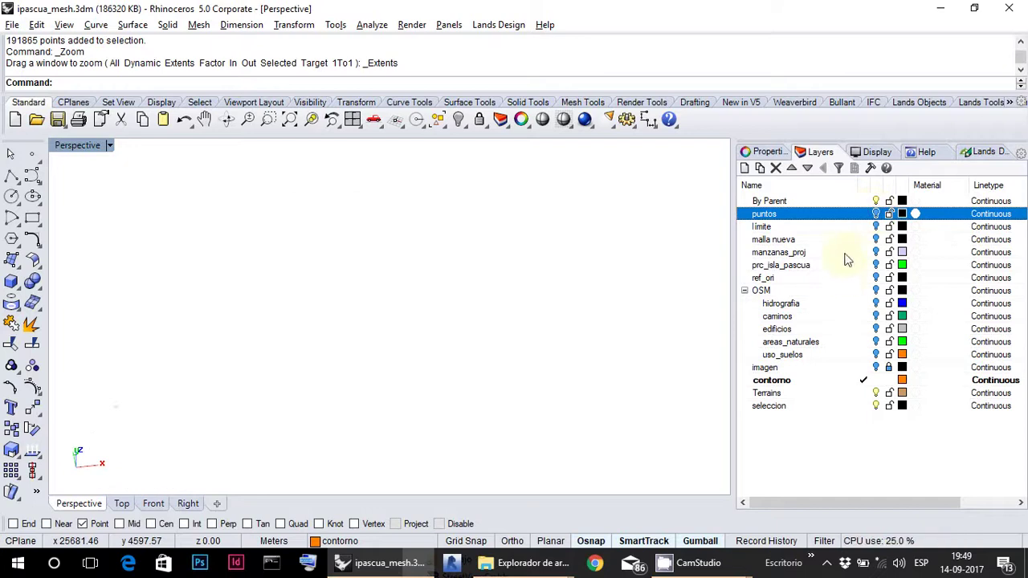
- Turn on the límite layer and view the island's outline from the Top view
{"action": "left_click", "coordinate": [875, 226]}
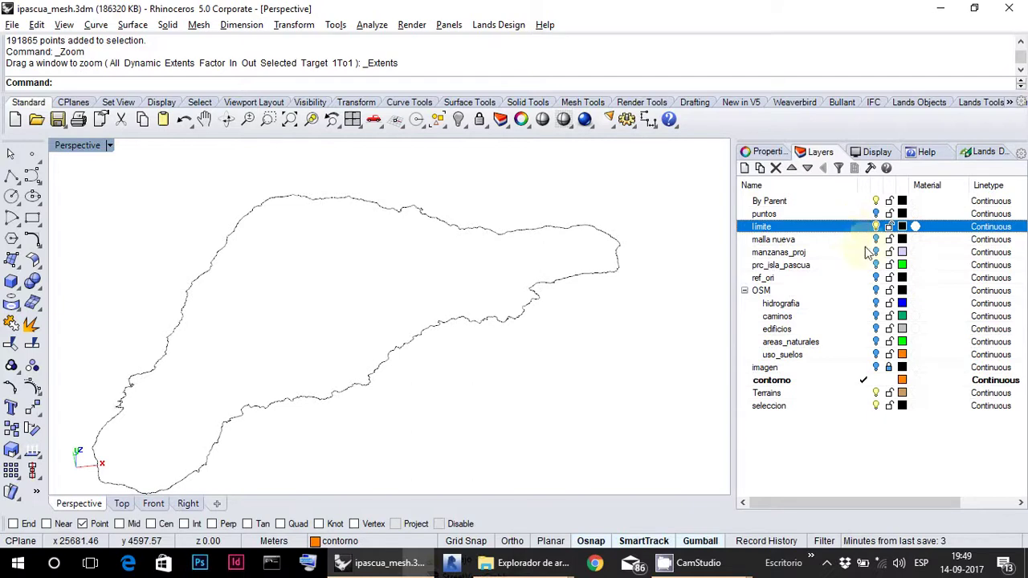
{"action": "right_click_drag", "start_coordinate": [435, 225], "coordinate": [348, 247]}
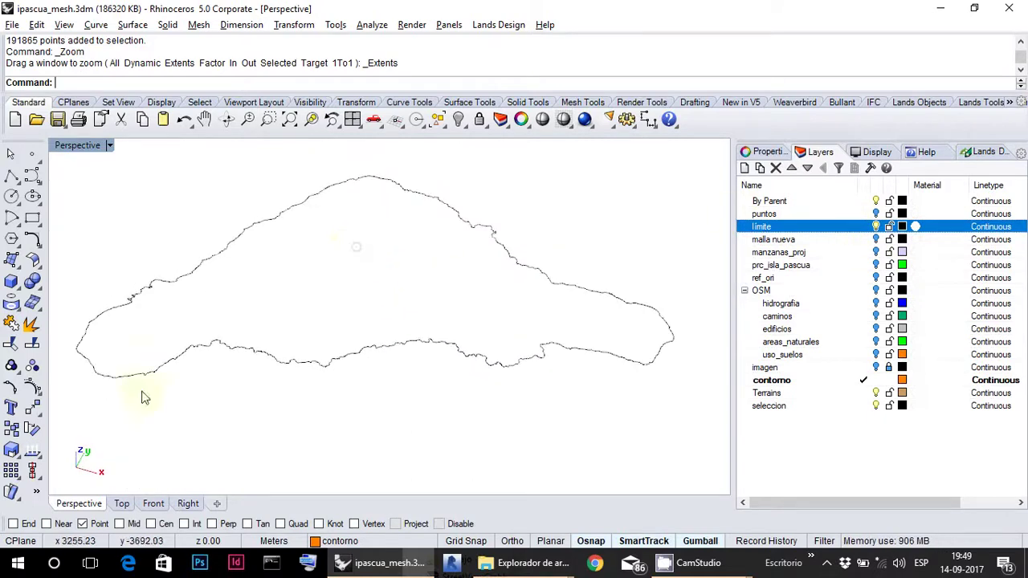
{"action": "left_click", "coordinate": [121, 503]}
{"action": "scroll", "coordinate": [452, 333], "scroll_direction": "down", "scroll_amount": 10}
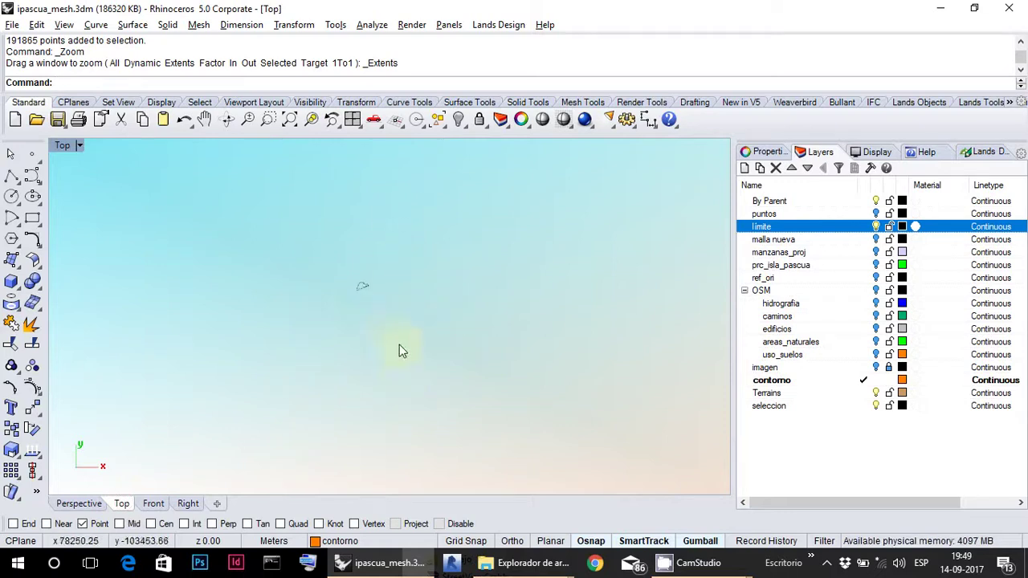
{"action": "scroll", "coordinate": [360, 291], "scroll_direction": "up", "scroll_amount": 10}
{"action": "scroll", "coordinate": [393, 321], "scroll_direction": "down", "scroll_amount": 5}
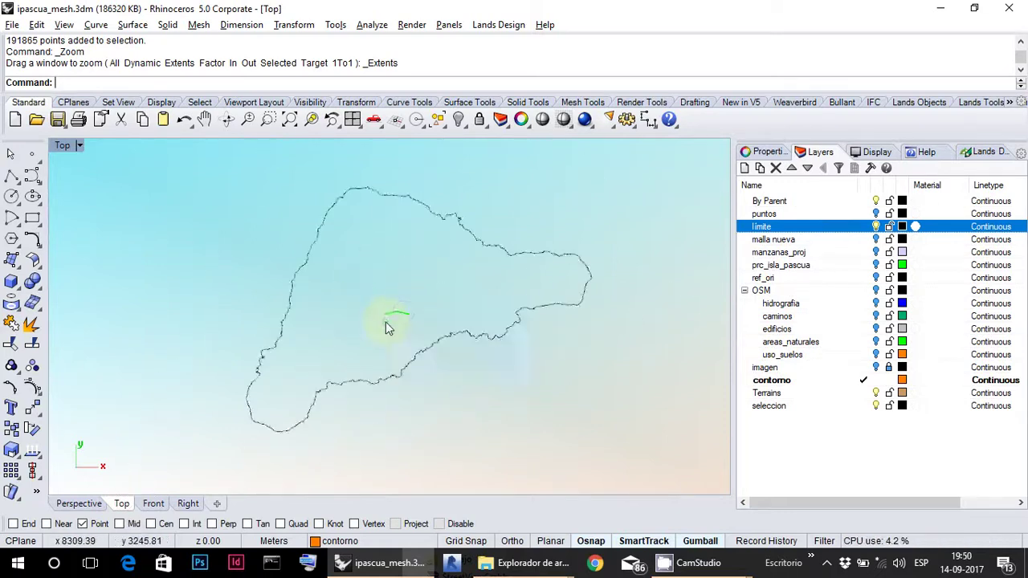
- Turn on the imagen layer and examine the satellite image around the coastal town
{"action": "left_click", "coordinate": [875, 368]}
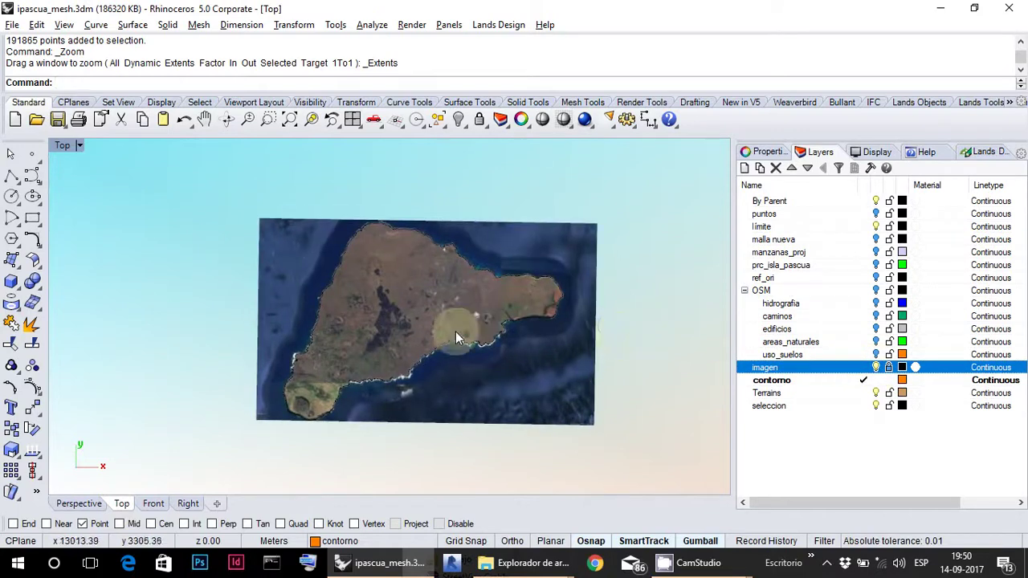
{"action": "scroll", "coordinate": [433, 333], "scroll_direction": "up", "scroll_amount": 5}
{"action": "scroll", "coordinate": [480, 304], "scroll_direction": "down", "scroll_amount": 5}
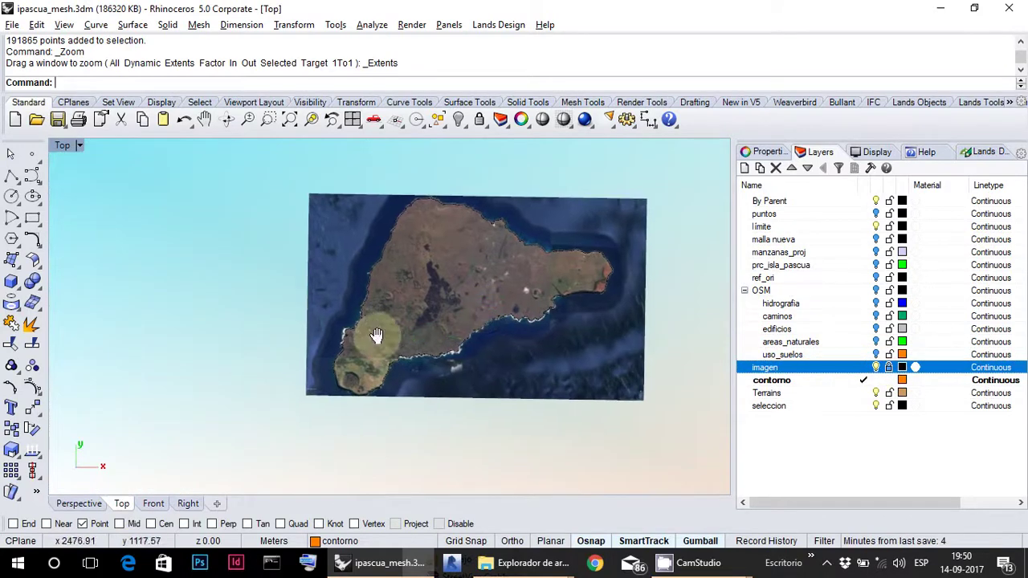
{"action": "scroll", "coordinate": [378, 337], "scroll_direction": "up", "scroll_amount": 6}
{"action": "scroll", "coordinate": [381, 329], "scroll_direction": "up", "scroll_amount": 4}
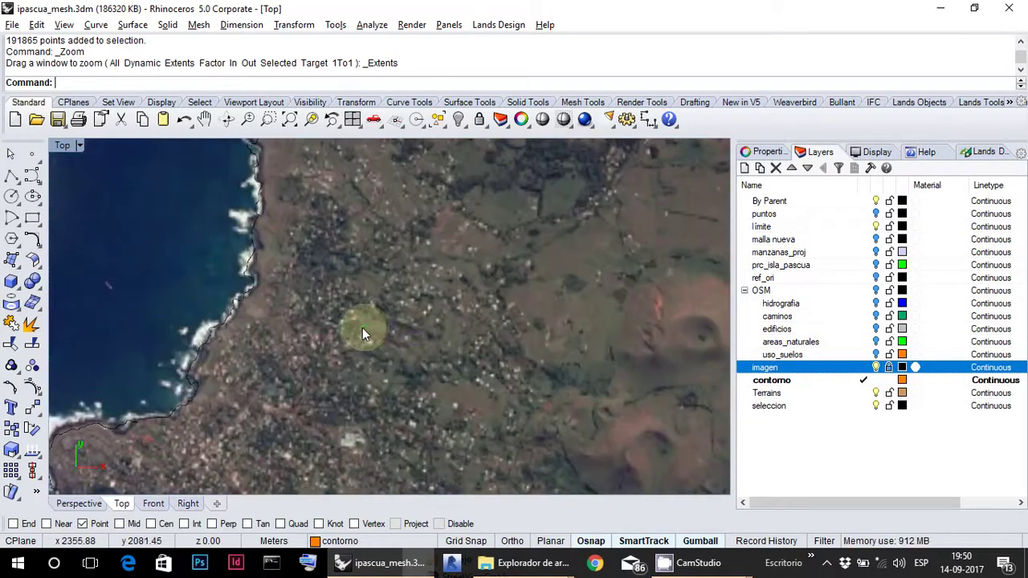
{"action": "scroll", "coordinate": [386, 254], "scroll_direction": "down", "scroll_amount": 3}
{"action": "scroll", "coordinate": [386, 257], "scroll_direction": "up", "scroll_amount": 3}
{"action": "scroll", "coordinate": [386, 257], "scroll_direction": "up", "scroll_amount": 4}
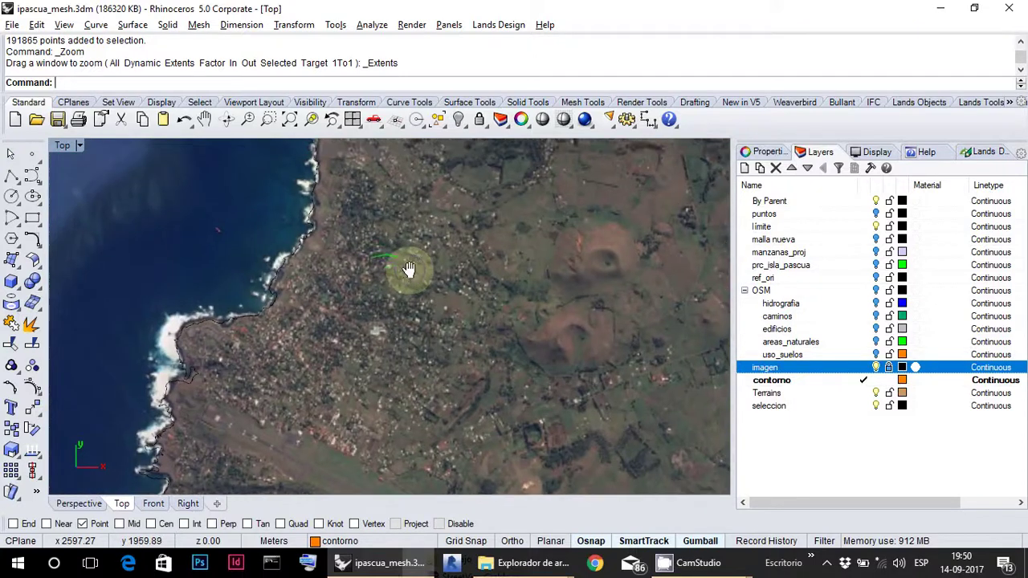
- Examine the satellite image from the coastal town along the southern coast and out to the whole island
{"action": "scroll", "coordinate": [337, 279], "scroll_direction": "down", "scroll_amount": 3}
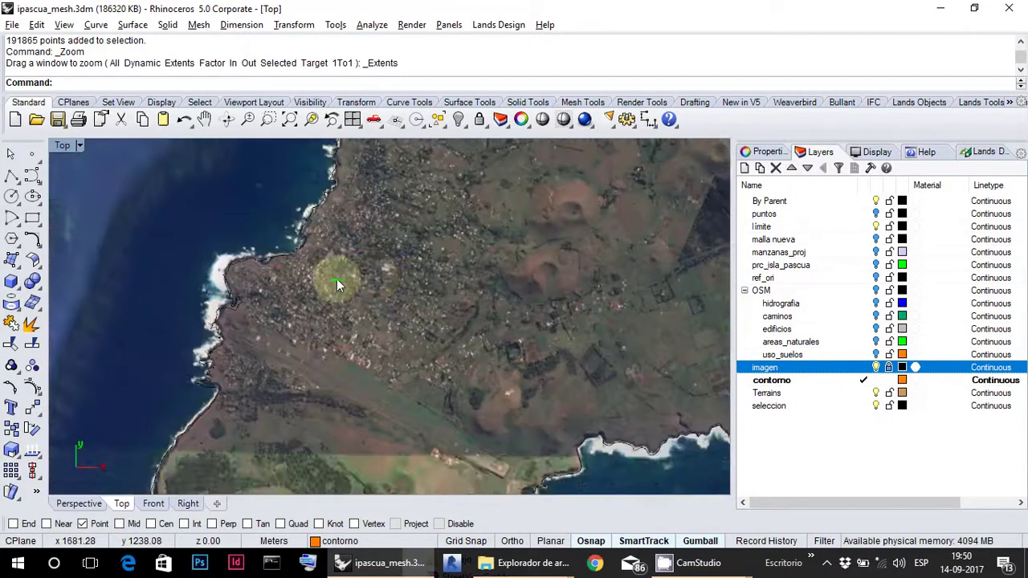
{"action": "right_click_drag", "start_coordinate": [336, 279], "coordinate": [340, 308]}
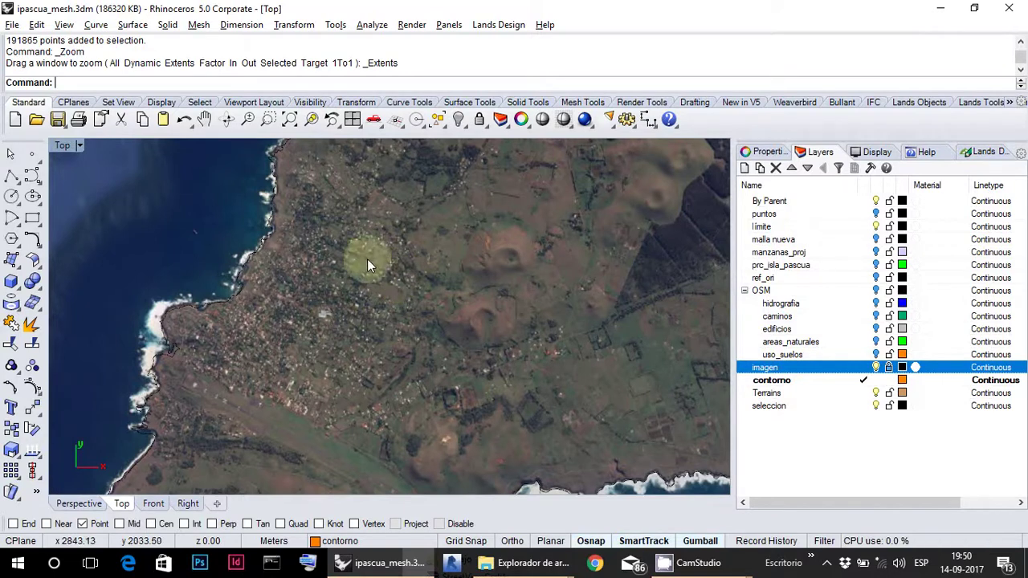
{"action": "scroll", "coordinate": [337, 289], "scroll_direction": "down", "scroll_amount": 5}
{"action": "scroll", "coordinate": [356, 286], "scroll_direction": "up", "scroll_amount": 5}
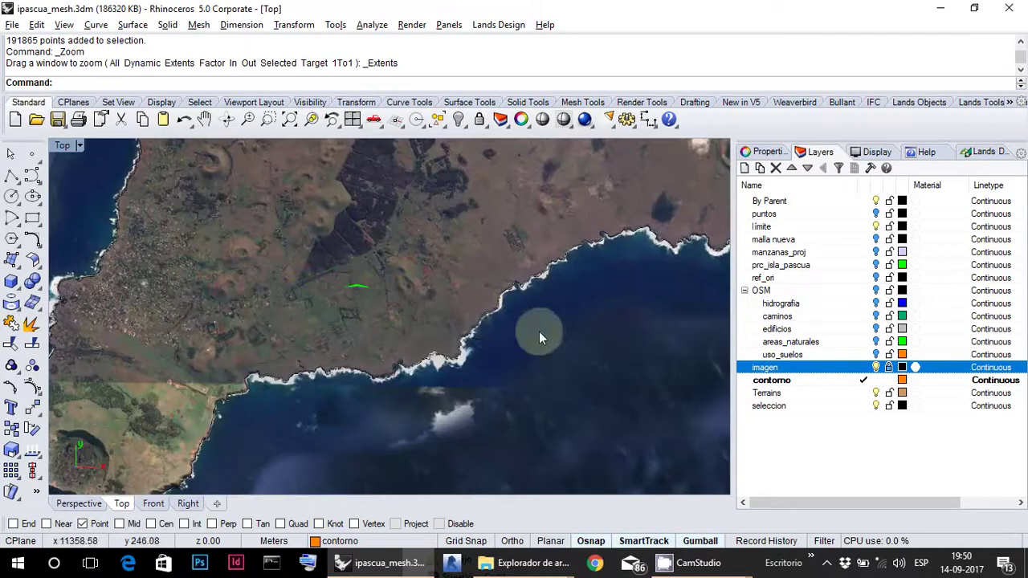
{"action": "scroll", "coordinate": [562, 325], "scroll_direction": "down", "scroll_amount": 5}
{"action": "scroll", "coordinate": [473, 353], "scroll_direction": "up", "scroll_amount": 2}
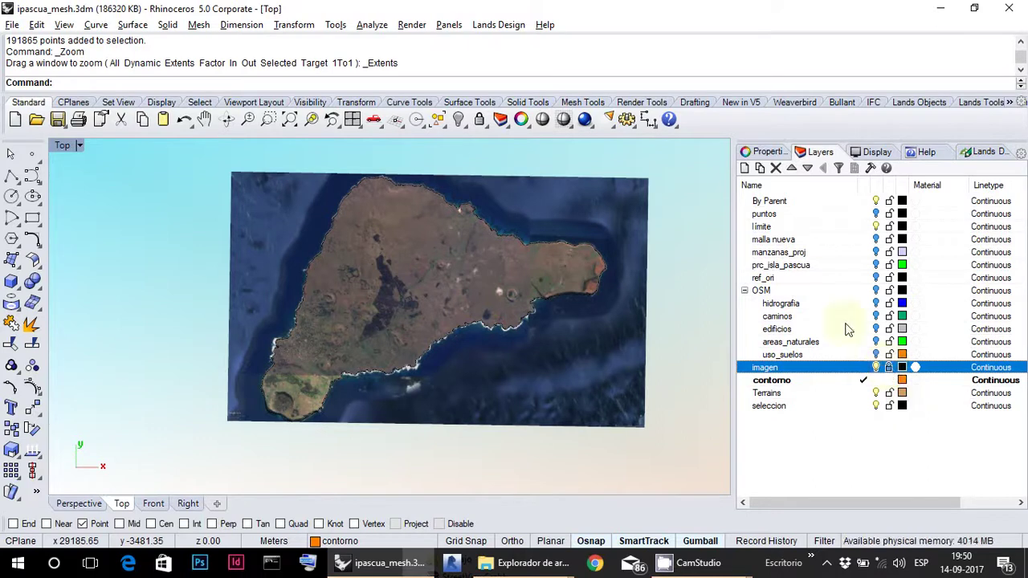
- Look up imagen aerea 1.jpg in the ipascua_mesh rhino folder in File Explorer, and return to Rhinoceros
{"action": "mouse_move", "coordinate": [530, 562]}
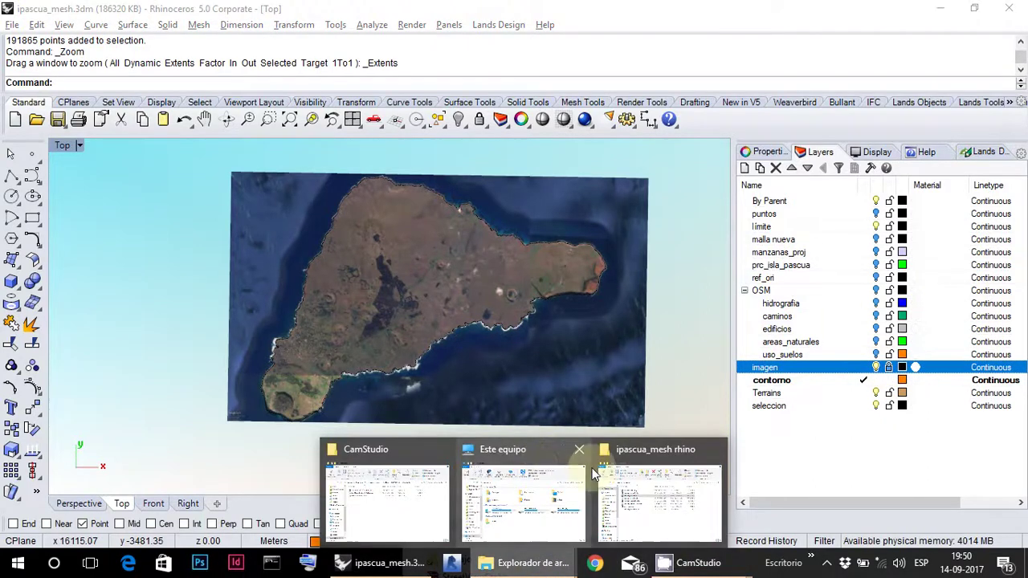
{"action": "left_click", "coordinate": [658, 485]}
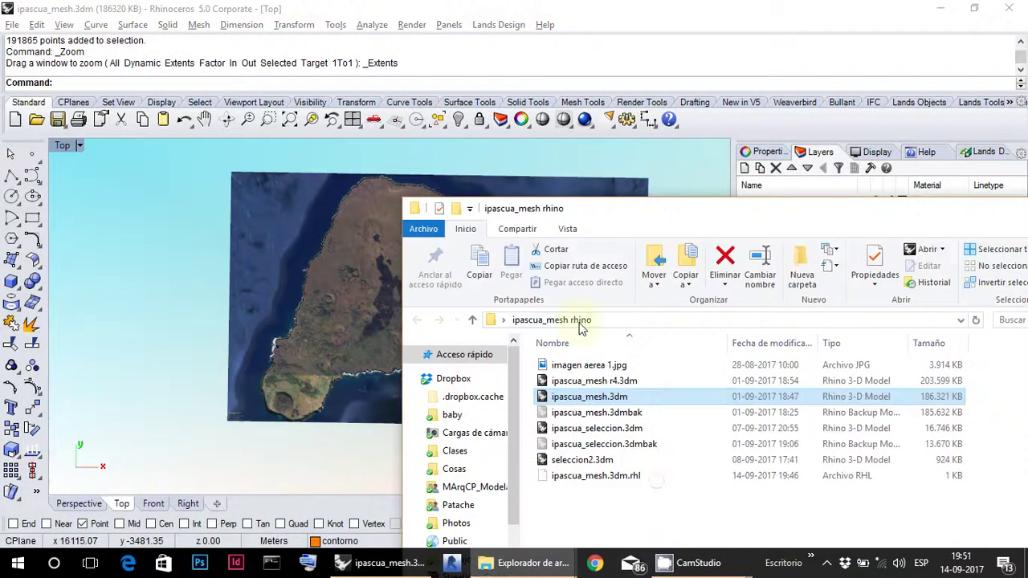
{"action": "left_click", "coordinate": [627, 491]}
{"action": "left_click", "coordinate": [634, 366]}
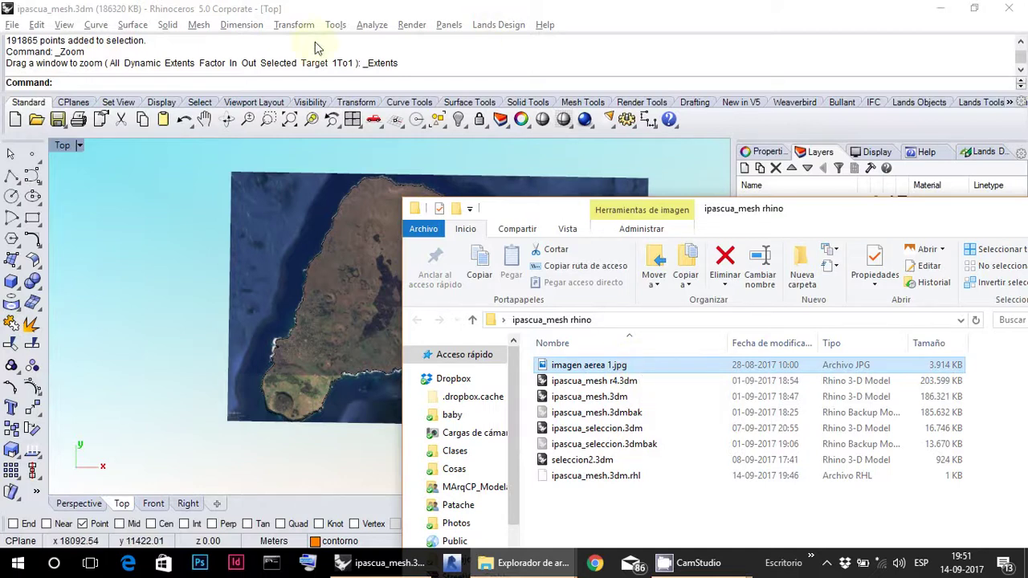
{"action": "left_click", "coordinate": [135, 231]}
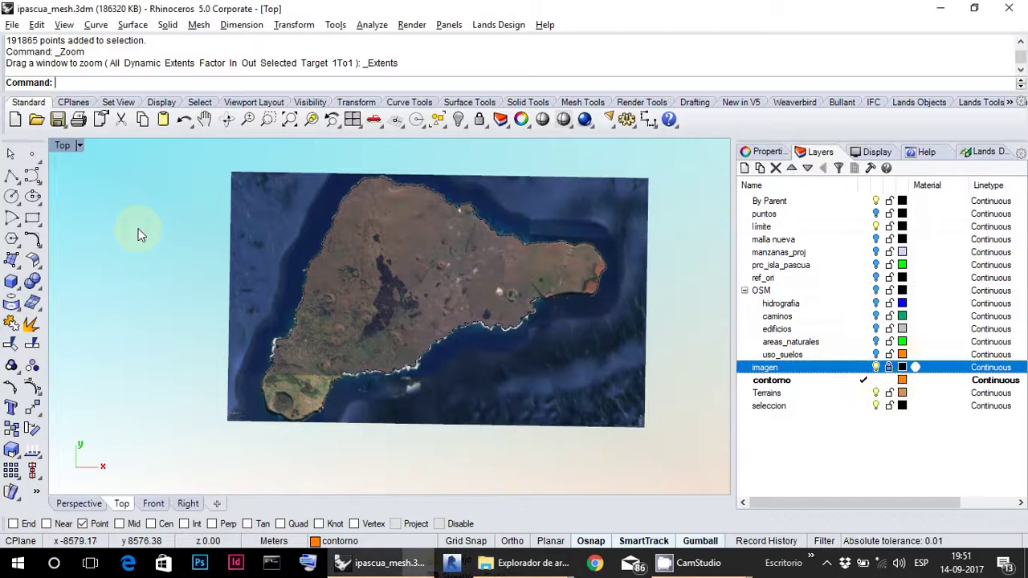
- Unlock the imagen layer, select the satellite image surface and show its material settings
{"action": "left_click", "coordinate": [889, 369]}
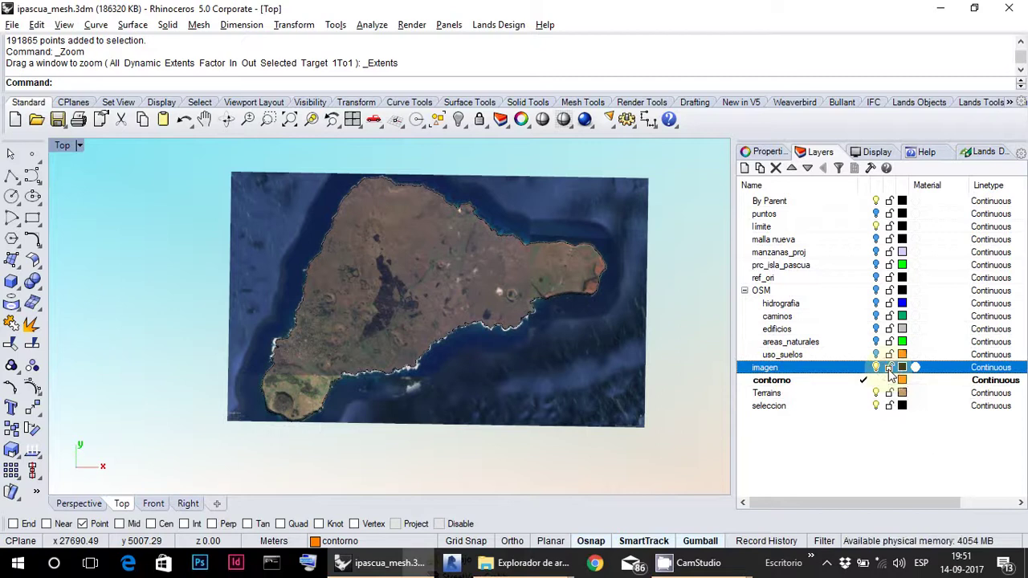
{"action": "left_click", "coordinate": [633, 427]}
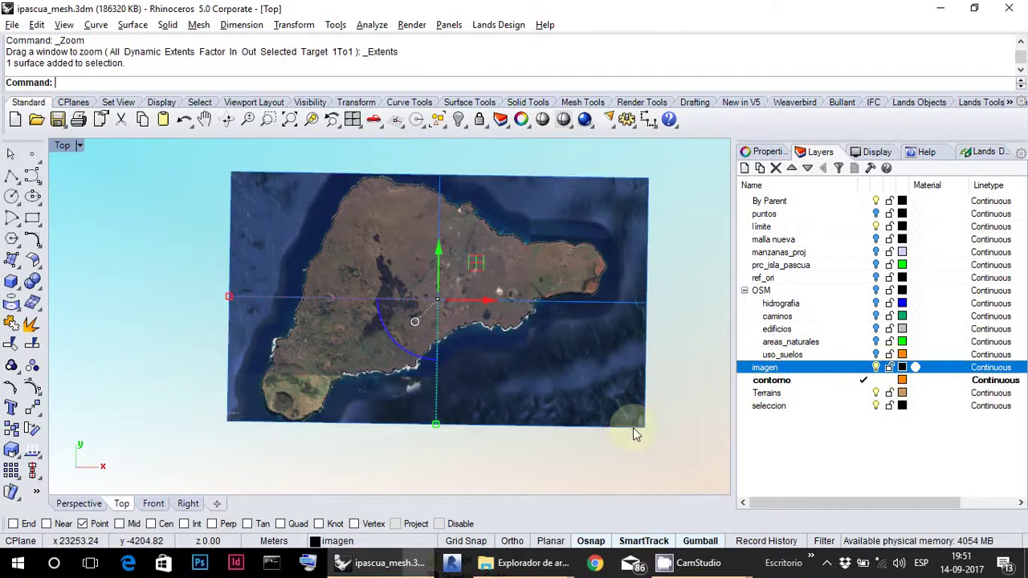
{"action": "left_click", "coordinate": [758, 154]}
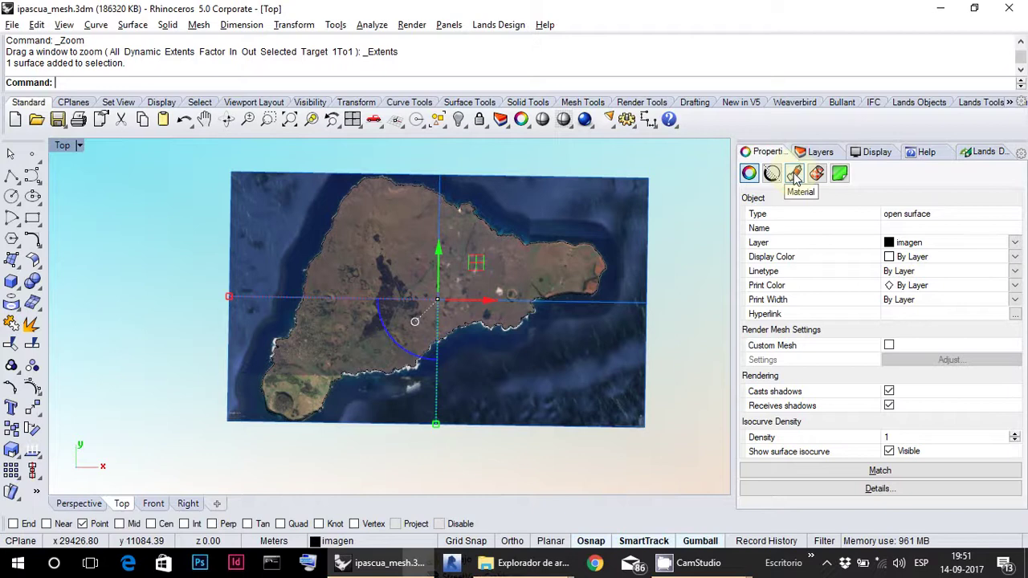
{"action": "left_click", "coordinate": [794, 175]}
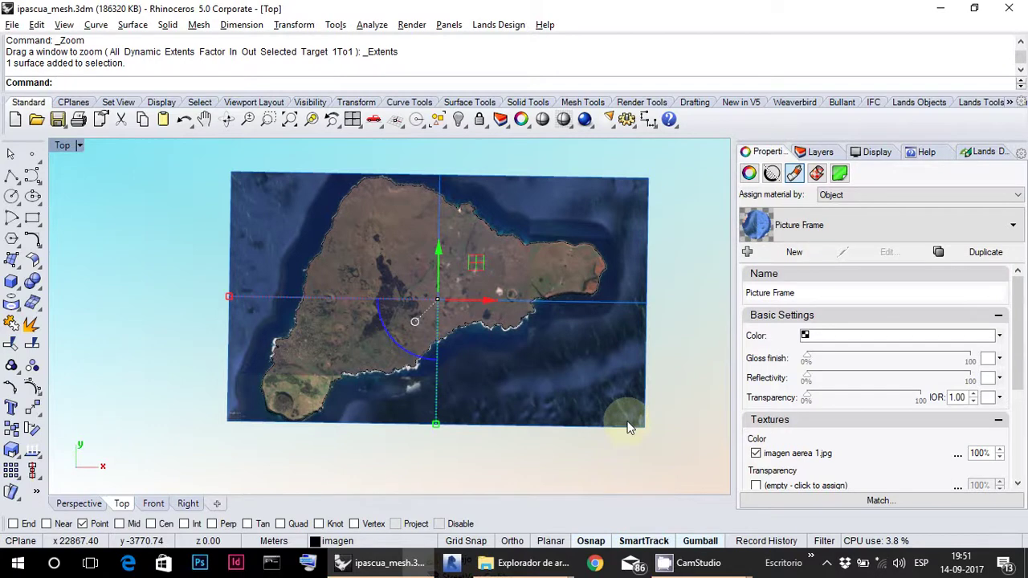
- Inspect the source file of the material's imagen aerea 1.jpg colour texture without replacing it, and deselect the surface
{"action": "left_click", "coordinate": [755, 454]}
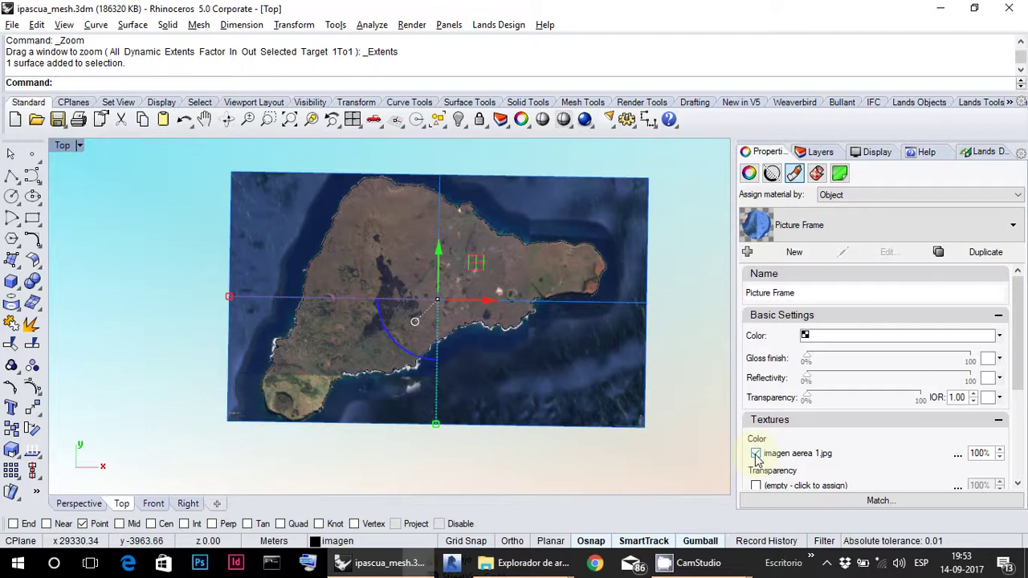
{"action": "left_click", "coordinate": [826, 454]}
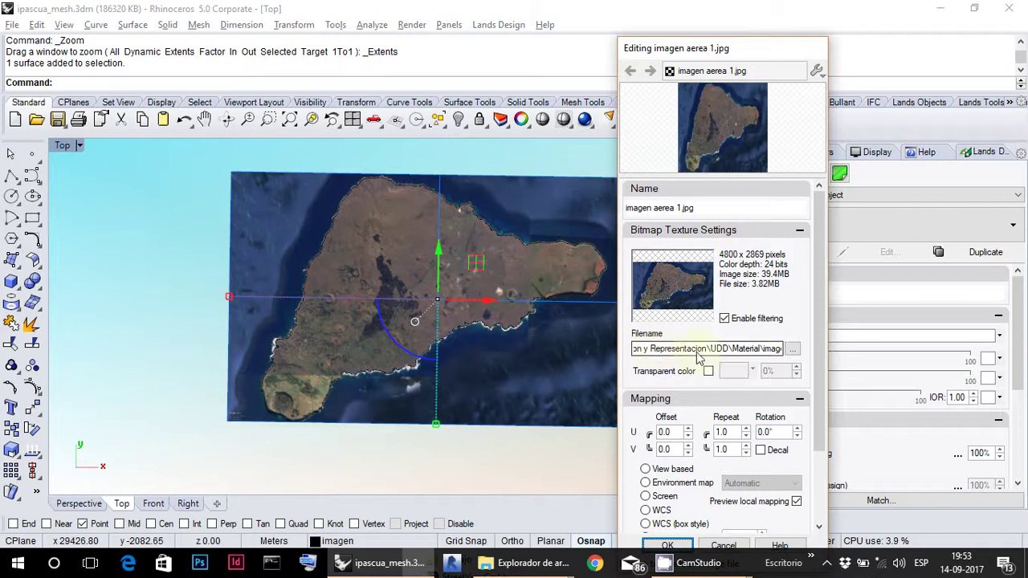
{"action": "left_click", "coordinate": [793, 352]}
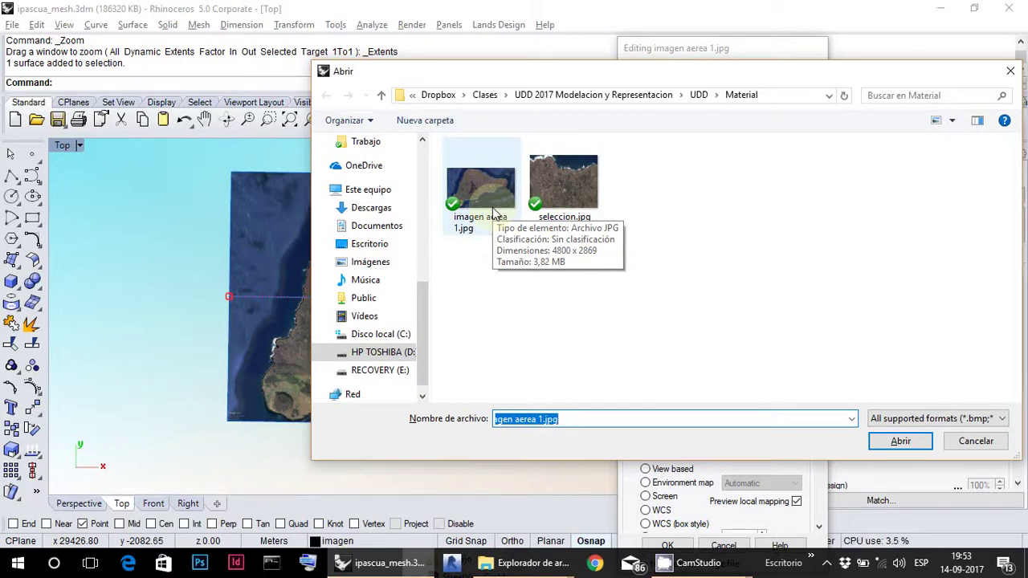
{"action": "left_click", "coordinate": [974, 443]}
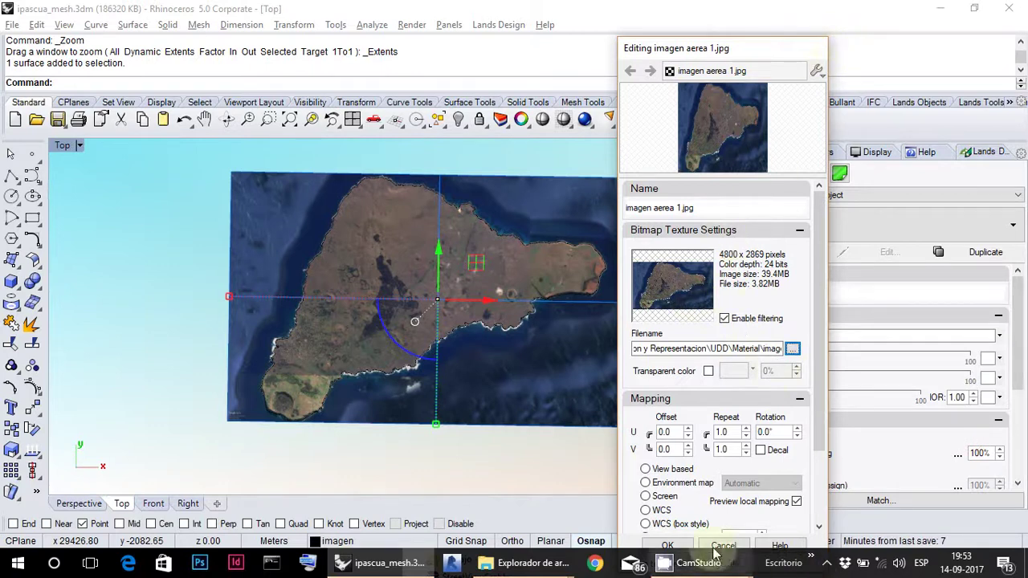
{"action": "left_click", "coordinate": [667, 546]}
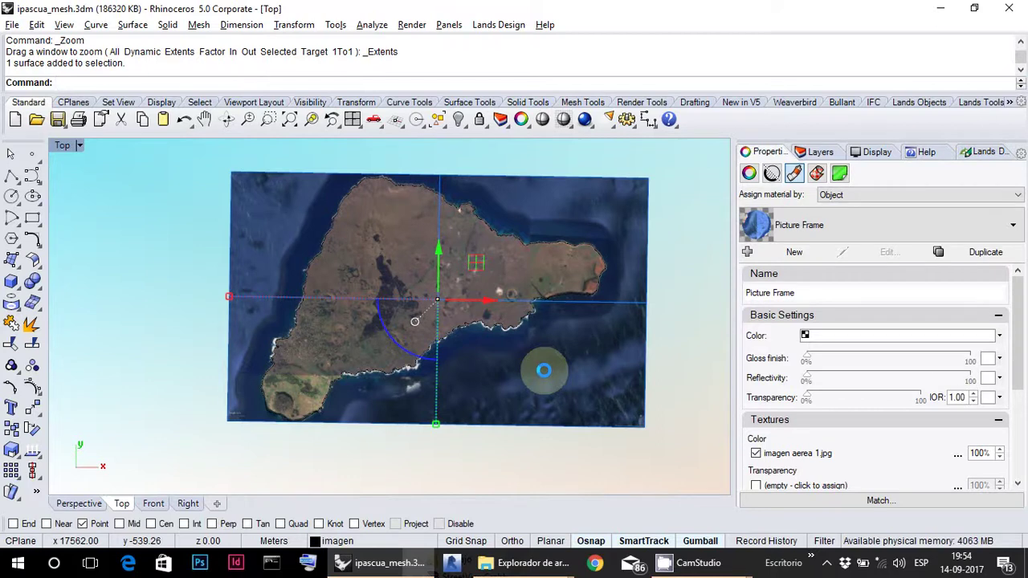
{"action": "key", "text": "Escape"}
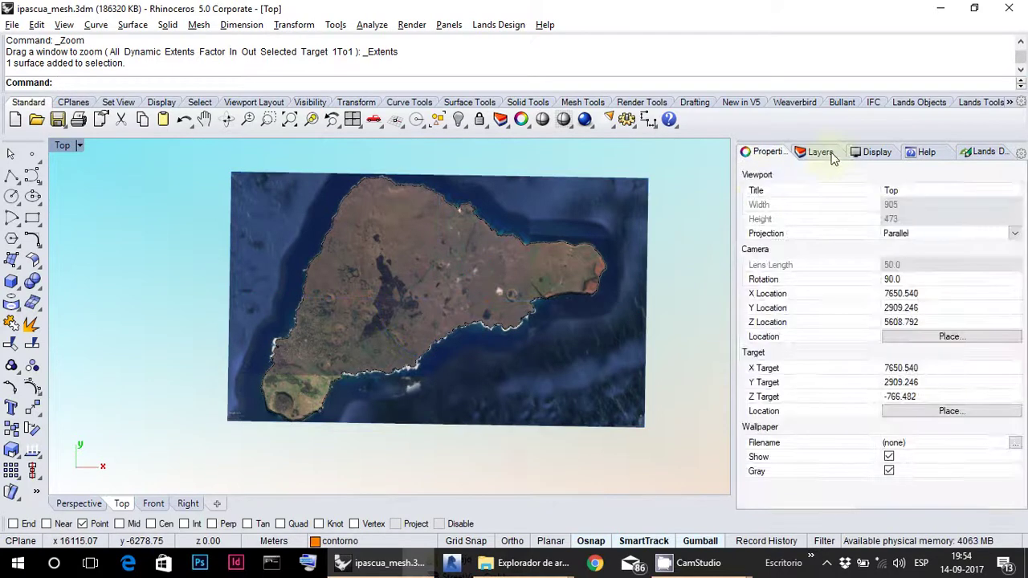
- Make contorno the current layer and select all objects on it to check for leftover geometry
{"action": "left_click", "coordinate": [819, 152]}
{"action": "double_click", "coordinate": [793, 382]}
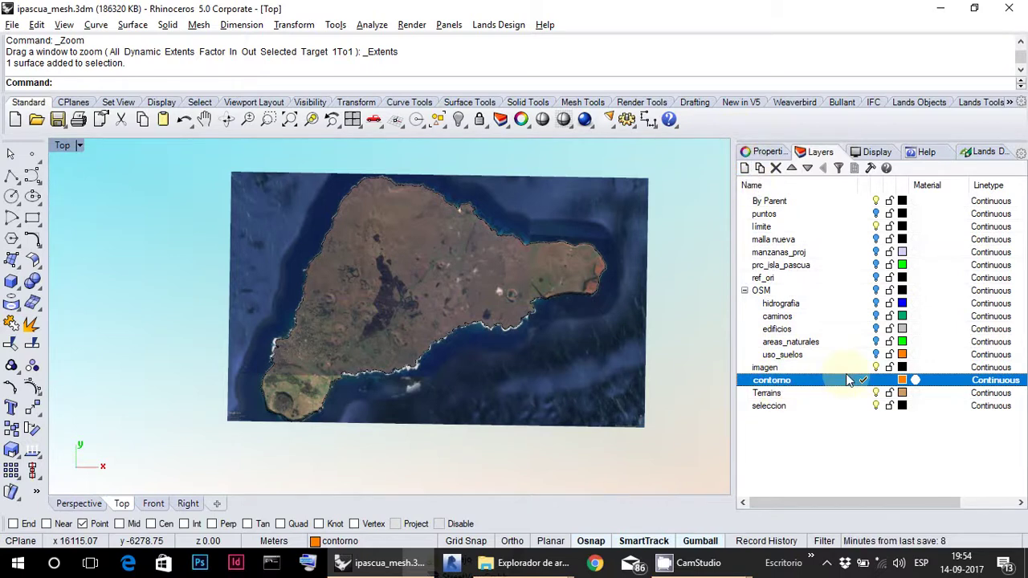
{"action": "right_click", "coordinate": [788, 395]}
{"action": "left_click", "coordinate": [829, 285]}
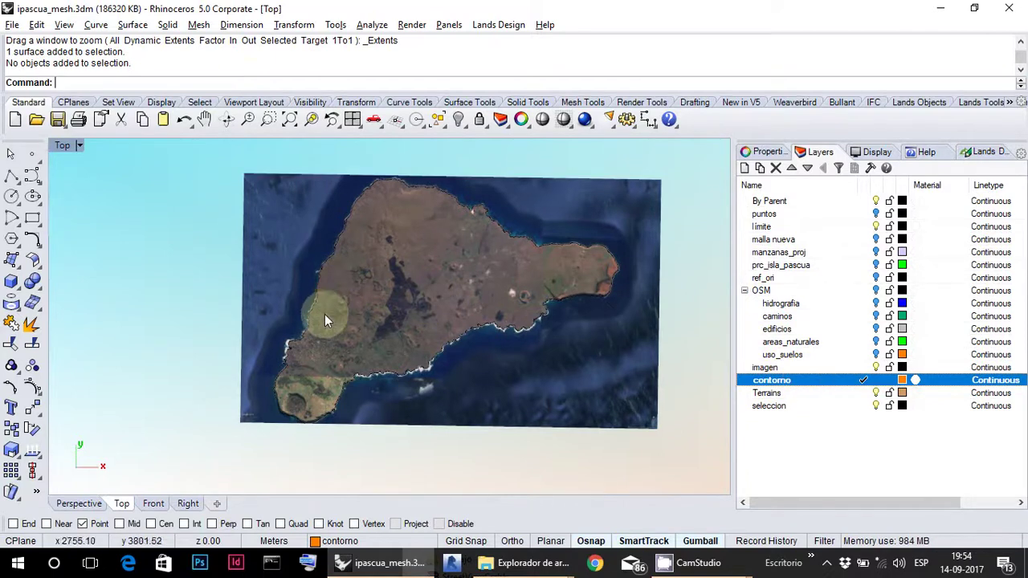
- Start a polyline over the coastal town with Planar mode, object snaps and the Project option on
{"action": "scroll", "coordinate": [324, 313], "scroll_direction": "up", "scroll_amount": 10}
{"action": "scroll", "coordinate": [324, 313], "scroll_direction": "down", "scroll_amount": 8}
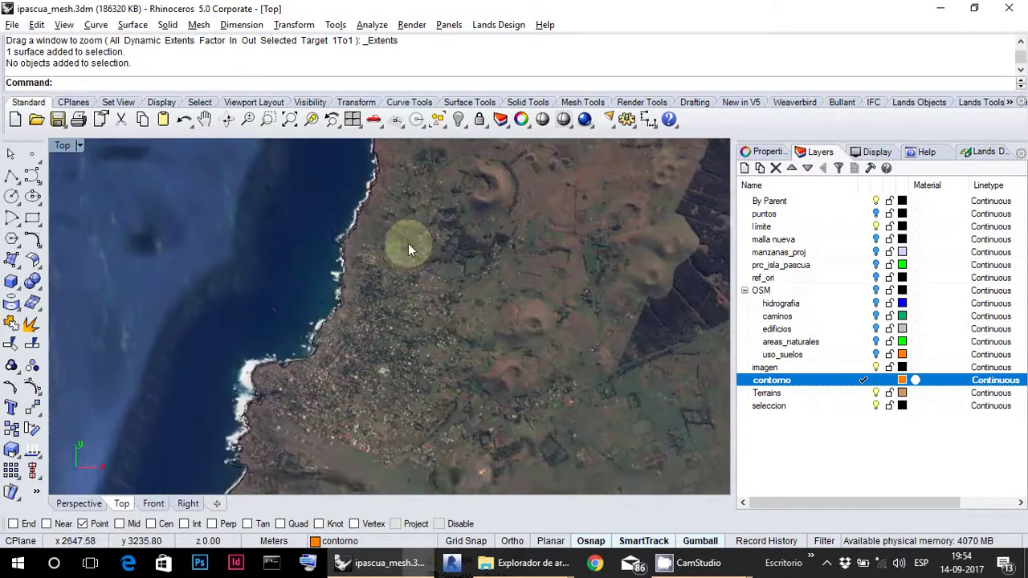
{"action": "right_click_drag", "start_coordinate": [403, 298], "coordinate": [428, 241]}
{"action": "scroll", "coordinate": [403, 310], "scroll_direction": "up", "scroll_amount": 2}
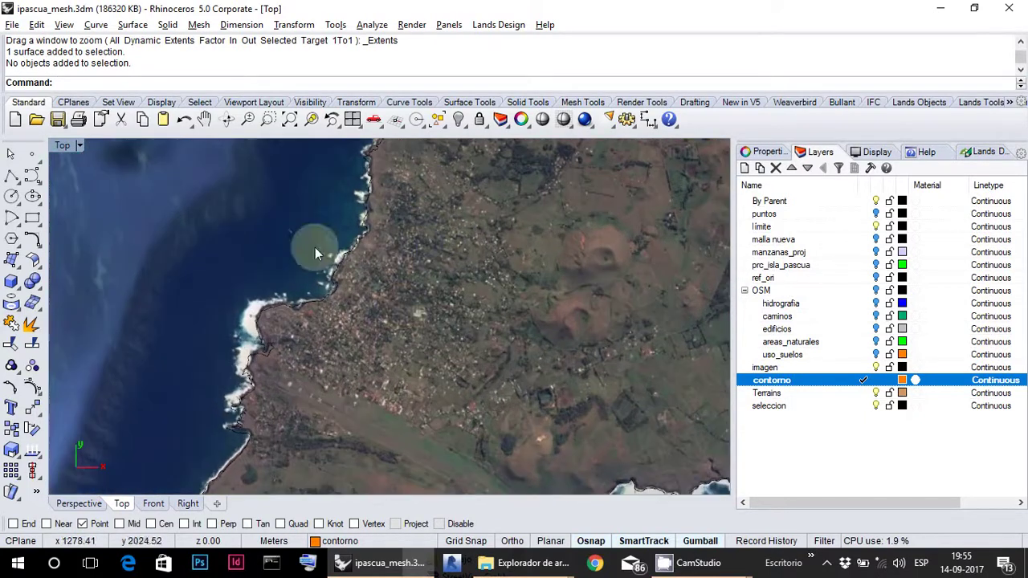
{"action": "left_click", "coordinate": [12, 176]}
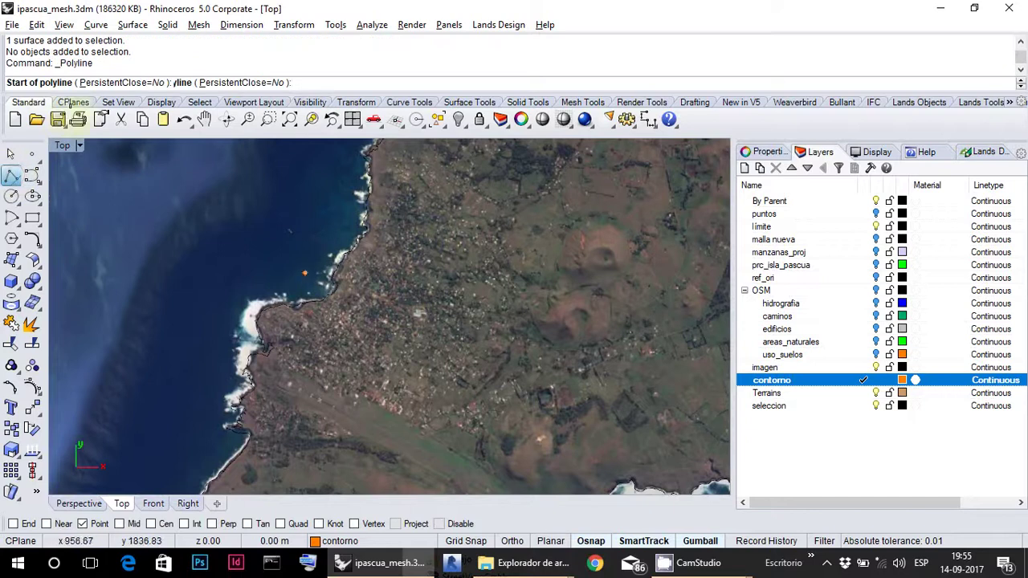
{"action": "left_click", "coordinate": [404, 526]}
{"action": "left_click", "coordinate": [551, 541]}
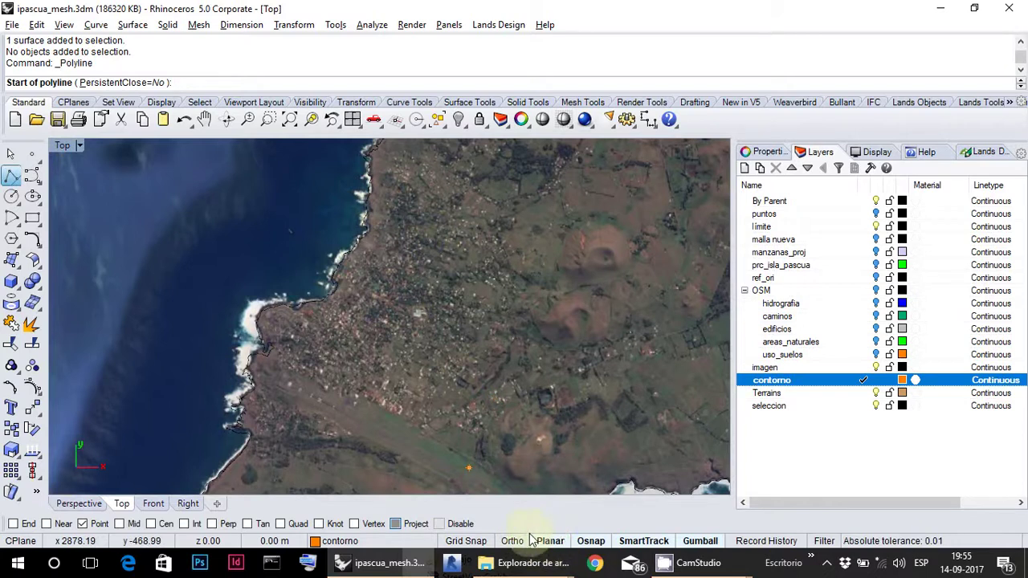
{"action": "left_click", "coordinate": [551, 542]}
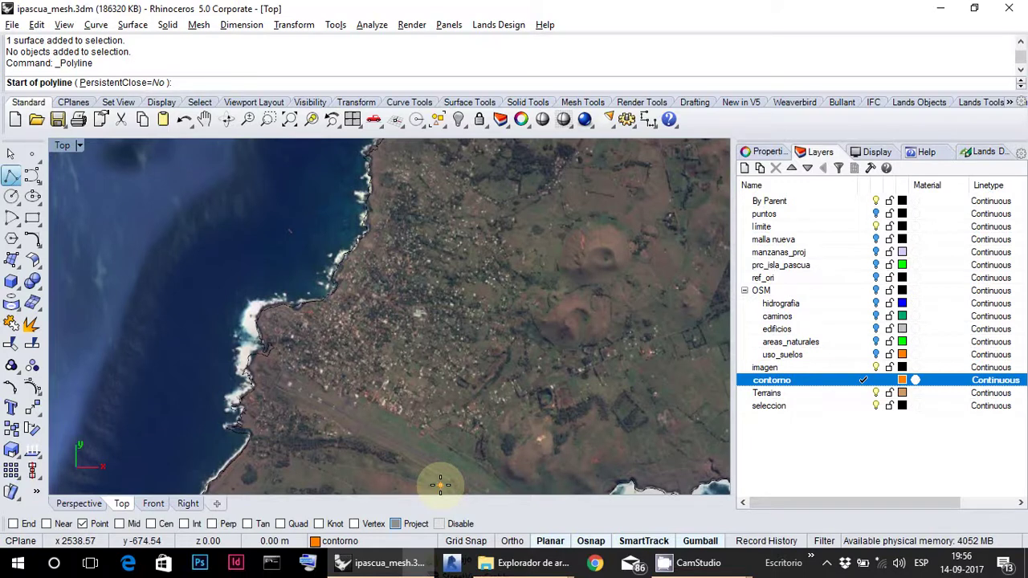
{"action": "right_click", "coordinate": [600, 548]}
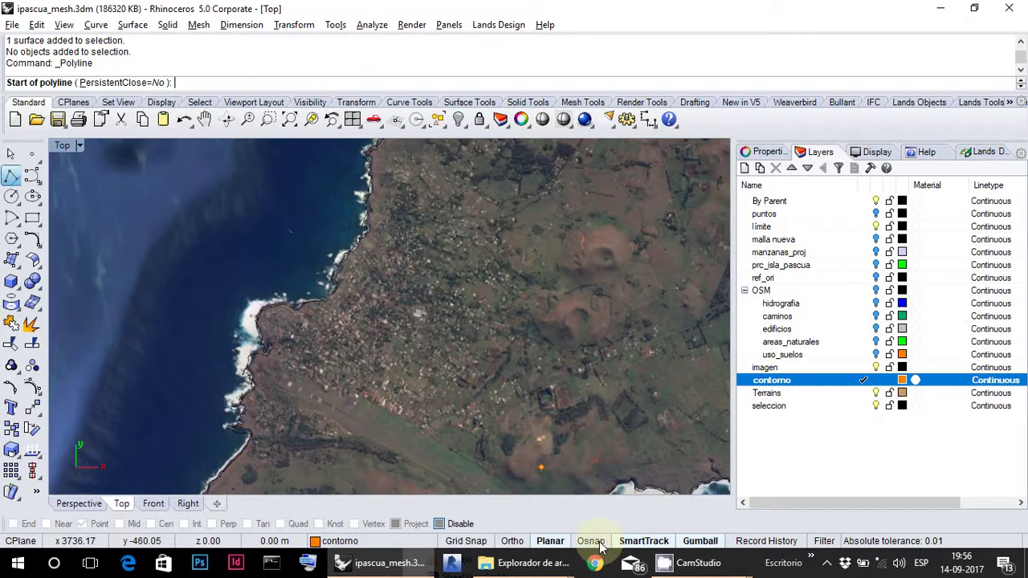
{"action": "right_click", "coordinate": [600, 548]}
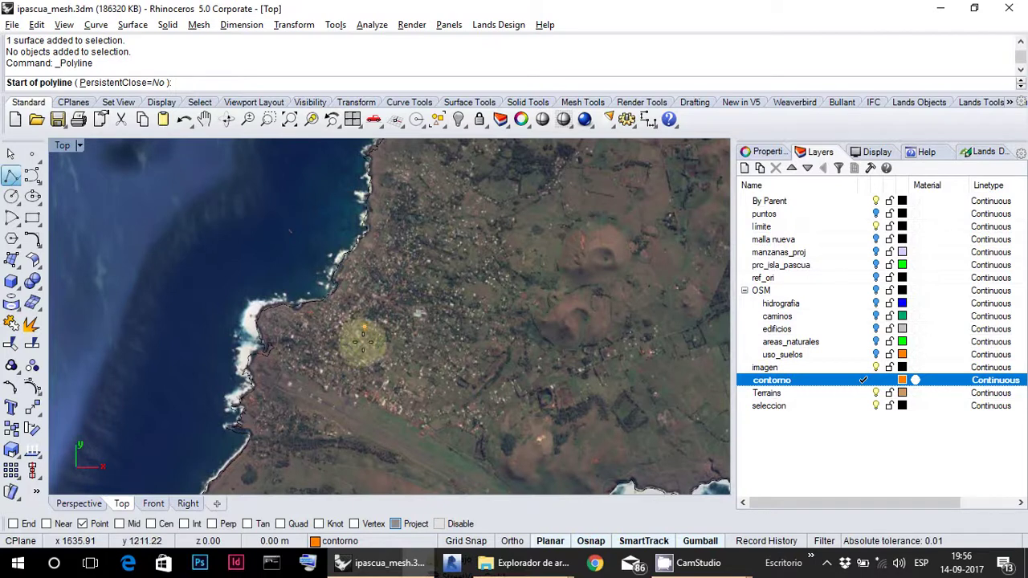
- Trace a closed polyline around the town, along the airstrip, the inland edge of the built-up area and the coast
{"action": "left_click", "coordinate": [301, 376]}
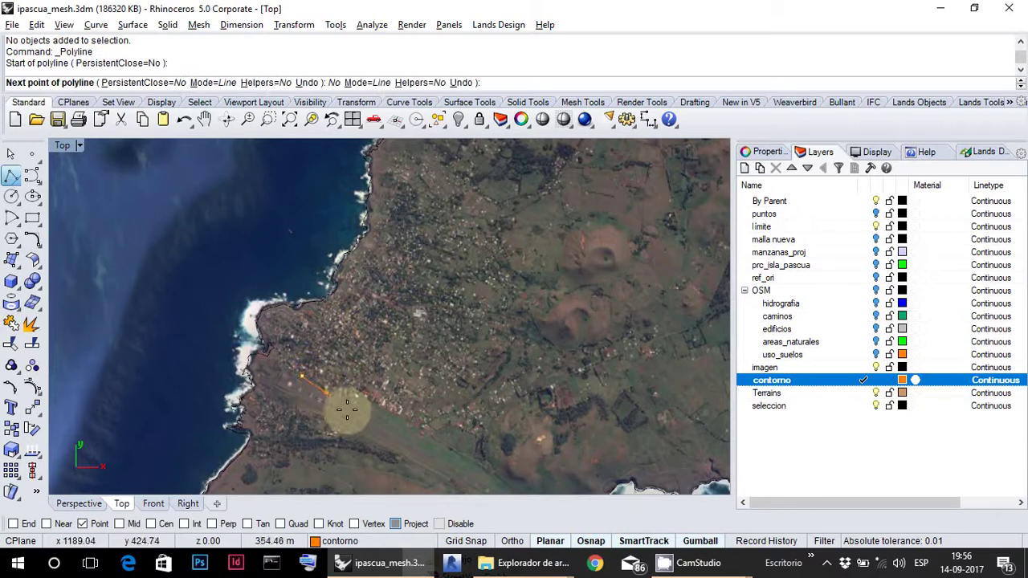
{"action": "left_click", "coordinate": [350, 414]}
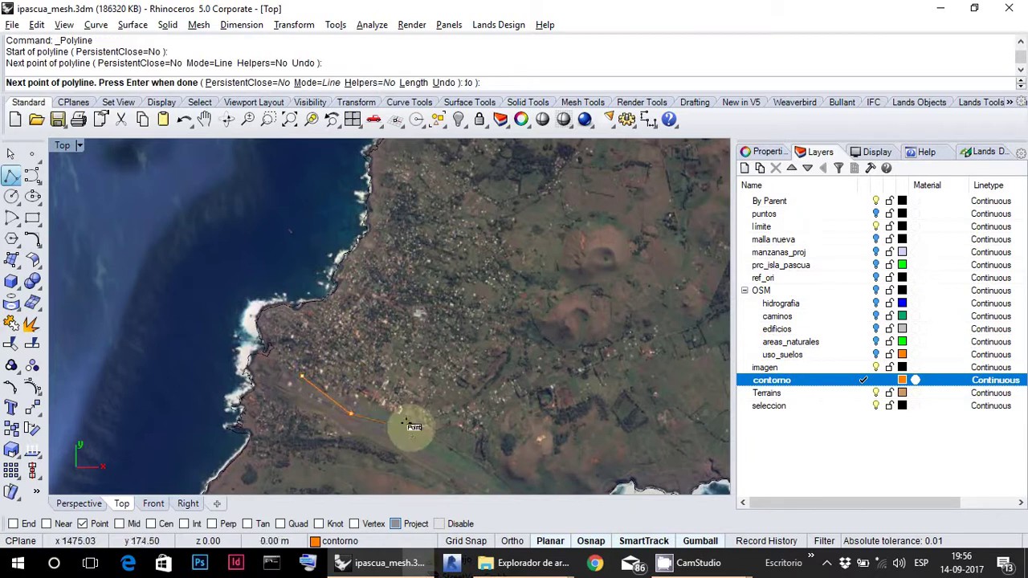
{"action": "left_click", "coordinate": [407, 426]}
{"action": "left_click", "coordinate": [480, 397]}
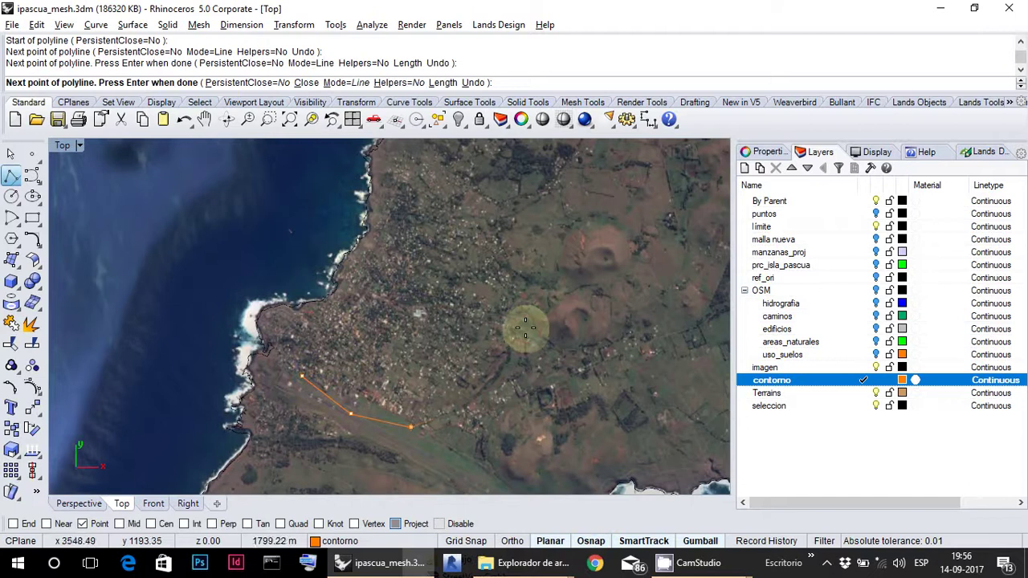
{"action": "left_click", "coordinate": [526, 328]}
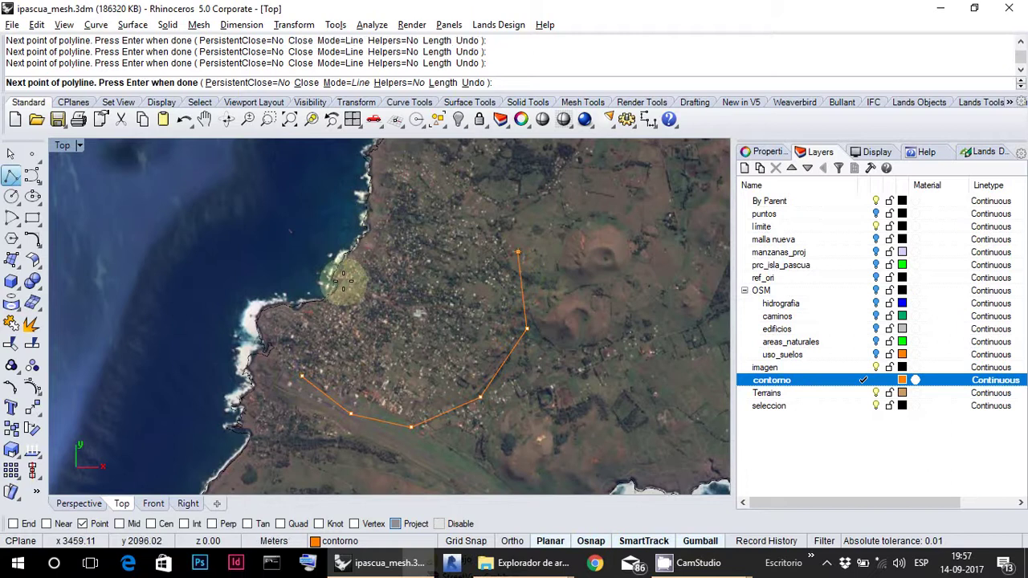
{"action": "left_click", "coordinate": [518, 252]}
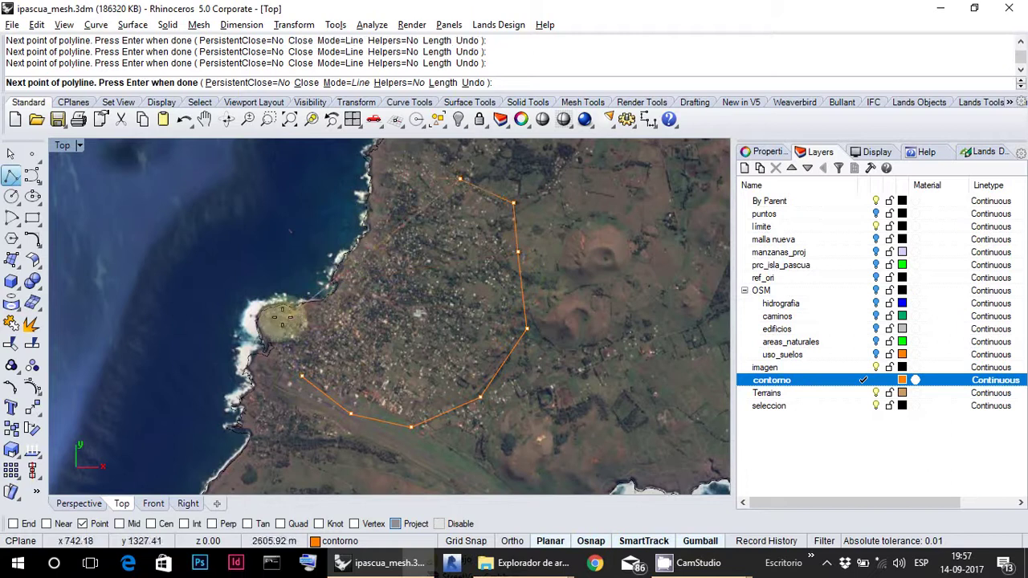
{"action": "left_click", "coordinate": [367, 253]}
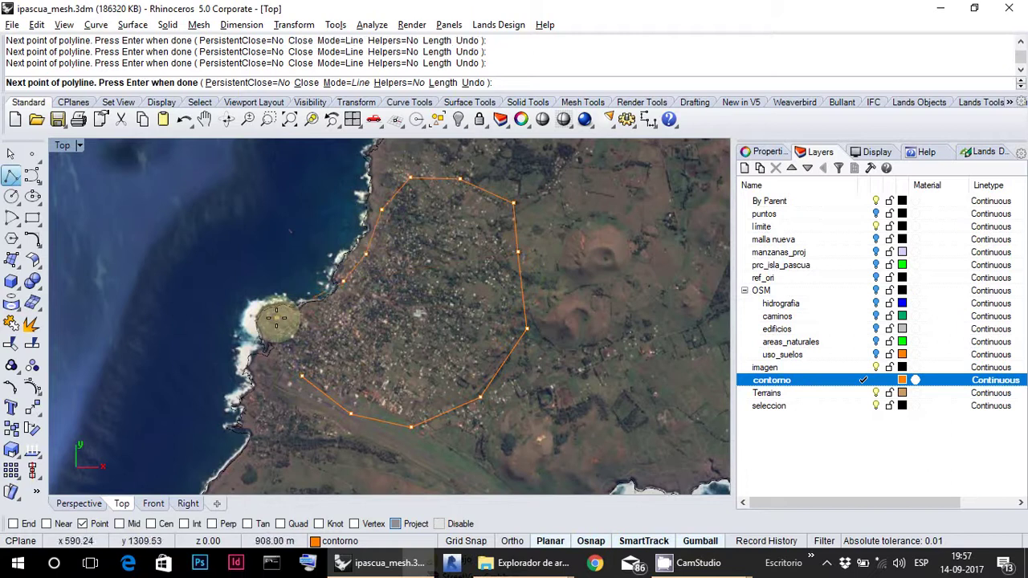
{"action": "left_click", "coordinate": [343, 280]}
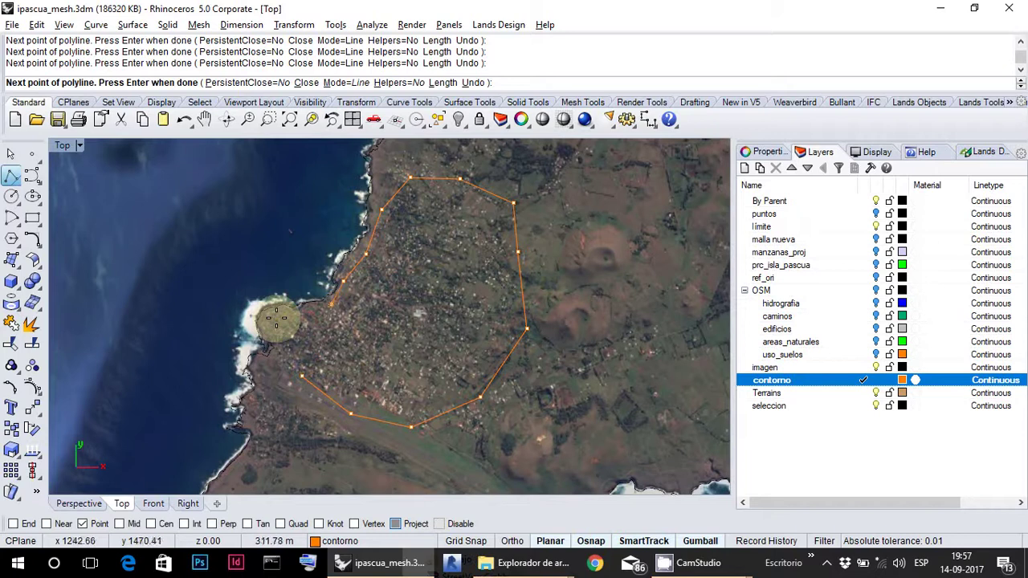
{"action": "left_click", "coordinate": [320, 312]}
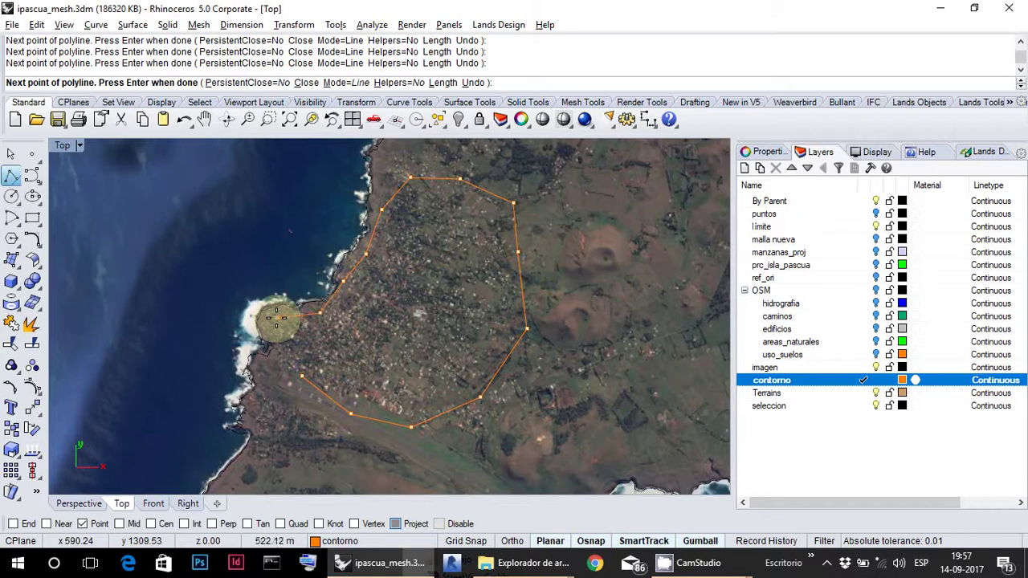
{"action": "type", "text": "c"}
{"action": "key", "text": "Return"}
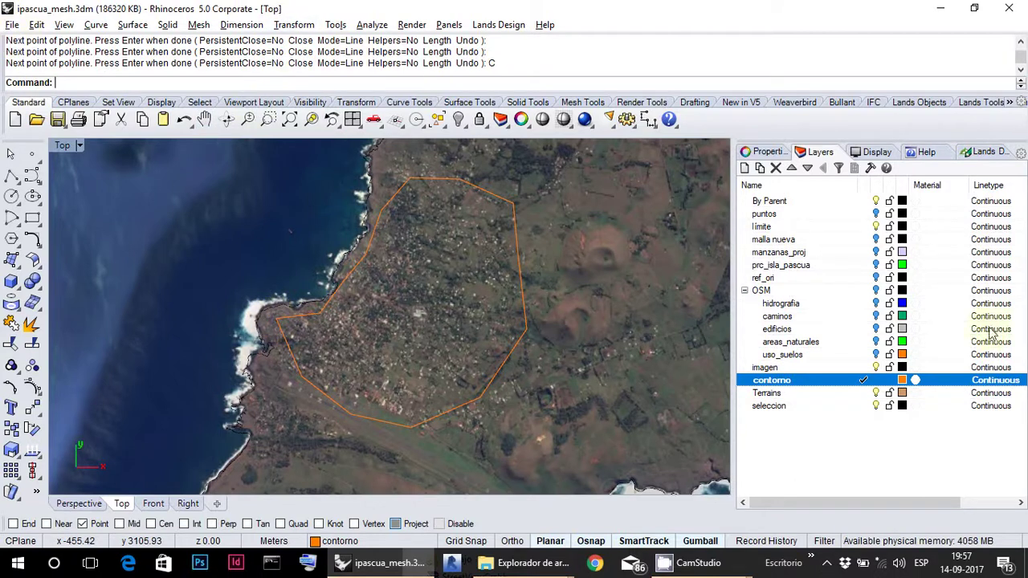
- Turn on the puntos layer and inspect the point grid where the town outline runs along the coast
{"action": "left_click", "coordinate": [876, 214]}
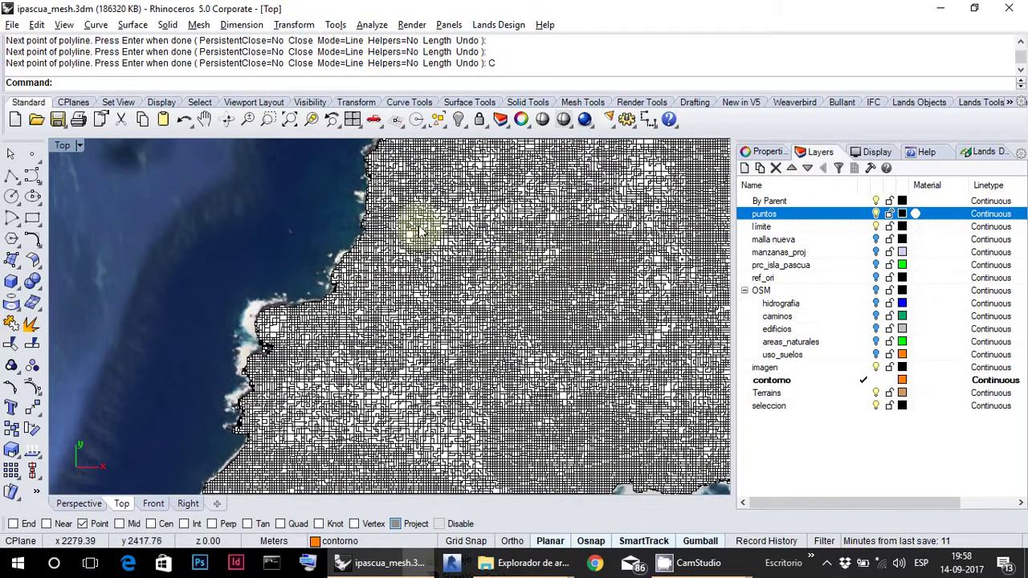
{"action": "scroll", "coordinate": [418, 229], "scroll_direction": "up", "scroll_amount": 5}
{"action": "scroll", "coordinate": [419, 224], "scroll_direction": "down", "scroll_amount": 4}
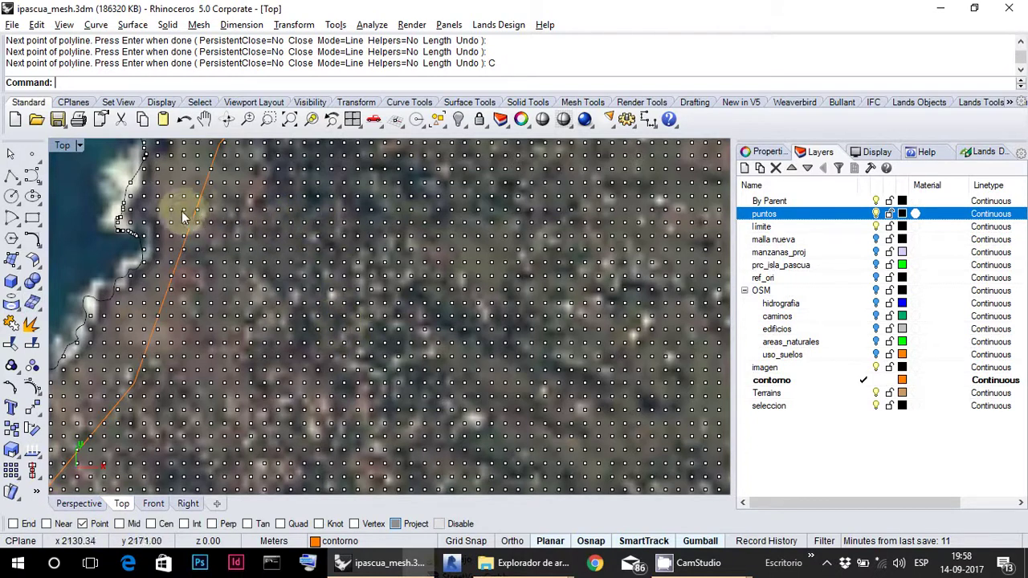
{"action": "right_click_drag", "start_coordinate": [231, 254], "coordinate": [286, 299]}
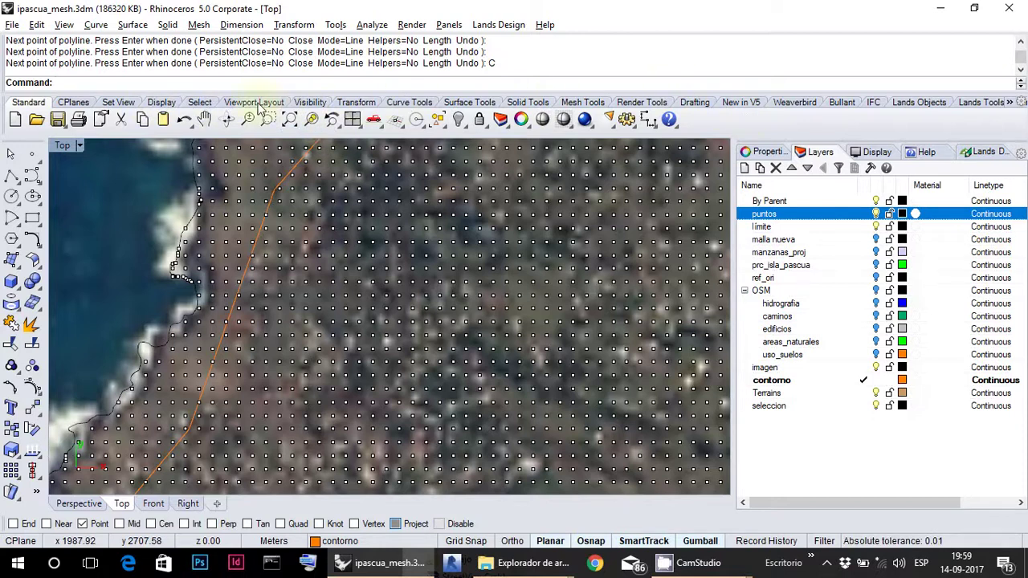
- Select the points inside the town outline with a Window-mode boundary selection, and clear that selection
{"action": "left_click", "coordinate": [203, 105]}
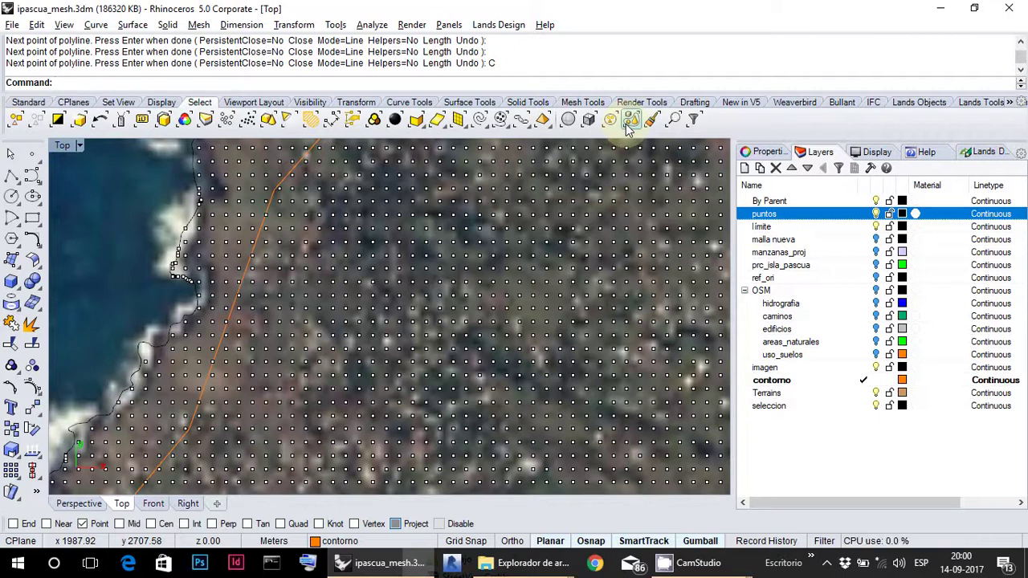
{"action": "left_click", "coordinate": [631, 120]}
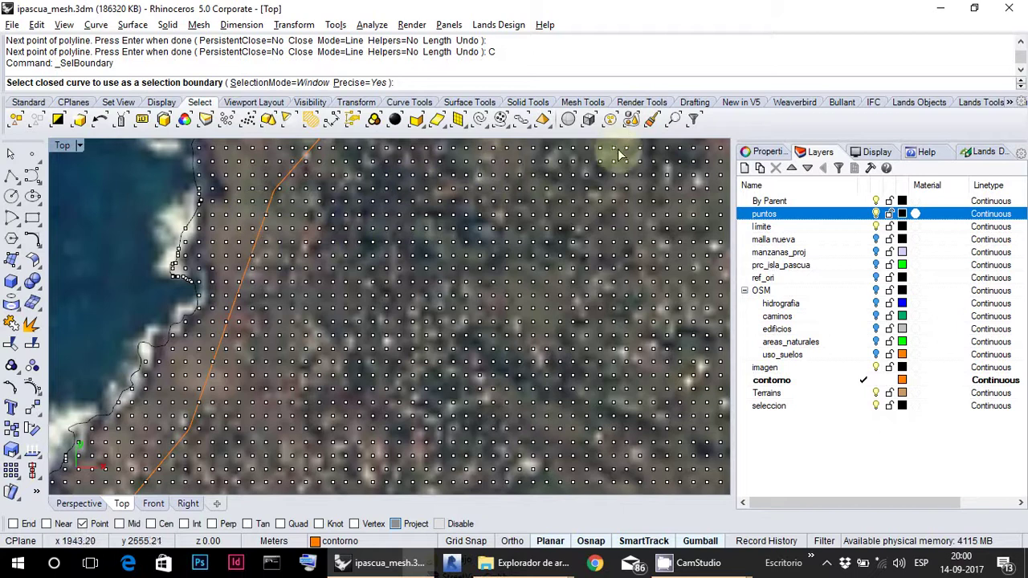
{"action": "left_click", "coordinate": [271, 209]}
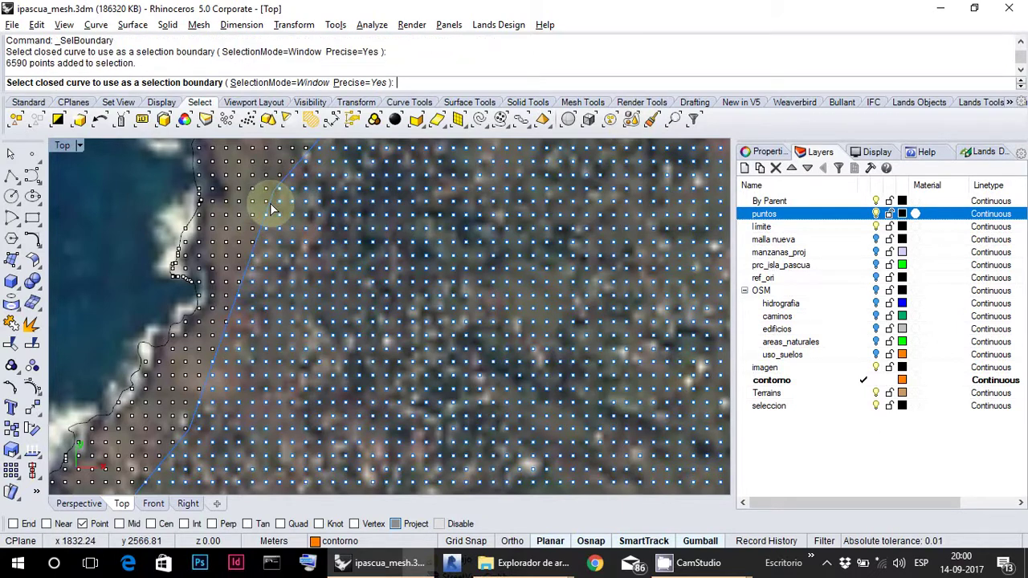
{"action": "key", "text": "Return"}
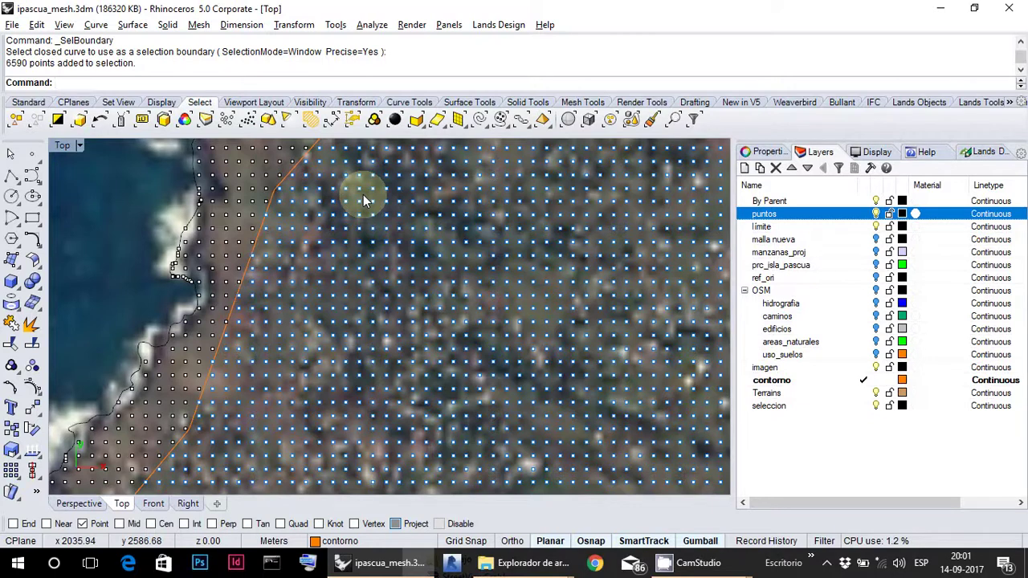
{"action": "key", "text": "Escape"}
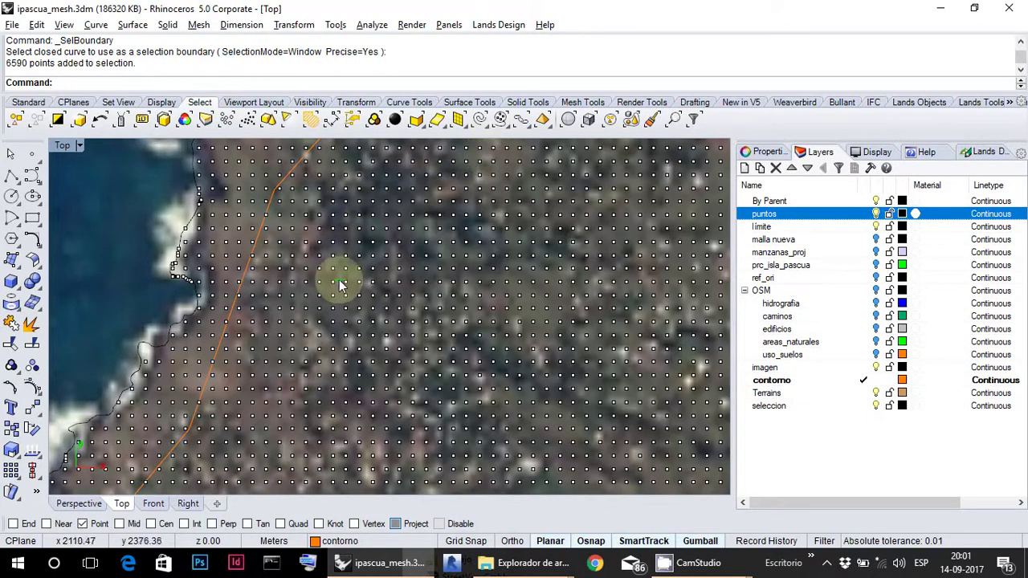
- Select the outline curve on the contorno layer and fit the view to it
{"action": "scroll", "coordinate": [340, 284], "scroll_direction": "down", "scroll_amount": 5}
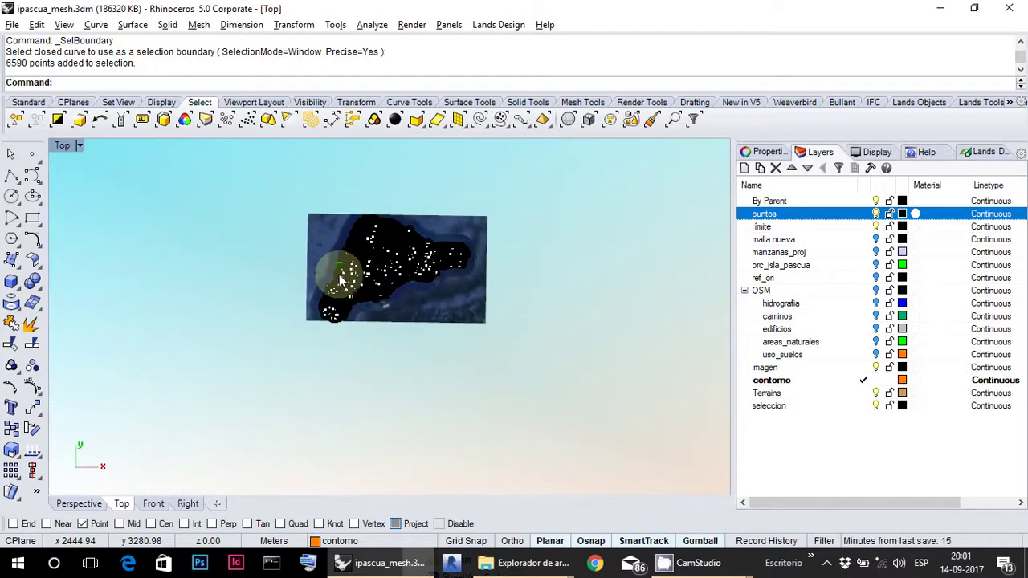
{"action": "scroll", "coordinate": [340, 284], "scroll_direction": "up", "scroll_amount": 5}
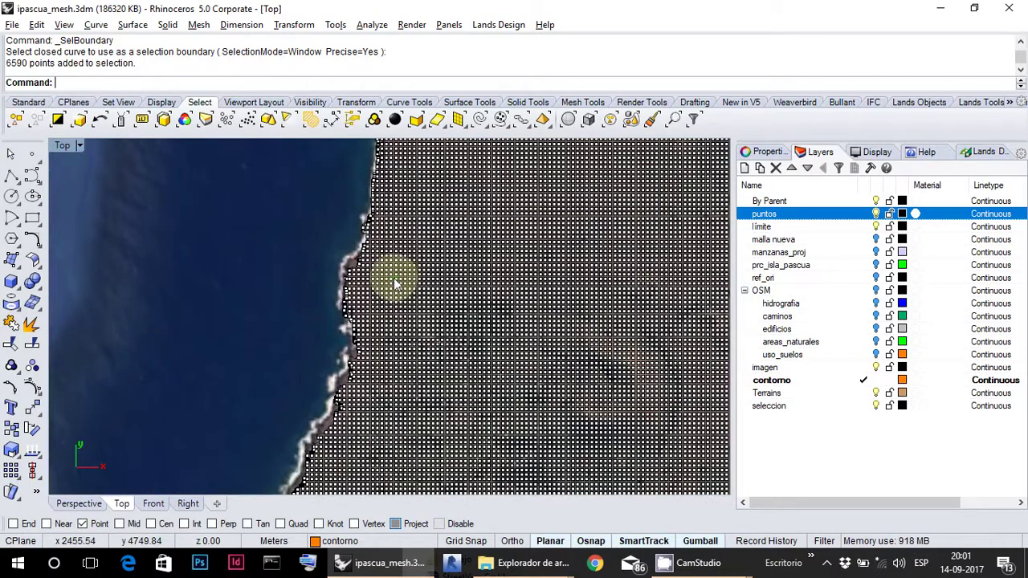
{"action": "scroll", "coordinate": [395, 283], "scroll_direction": "up", "scroll_amount": 3}
{"action": "scroll", "coordinate": [394, 282], "scroll_direction": "down", "scroll_amount": 3}
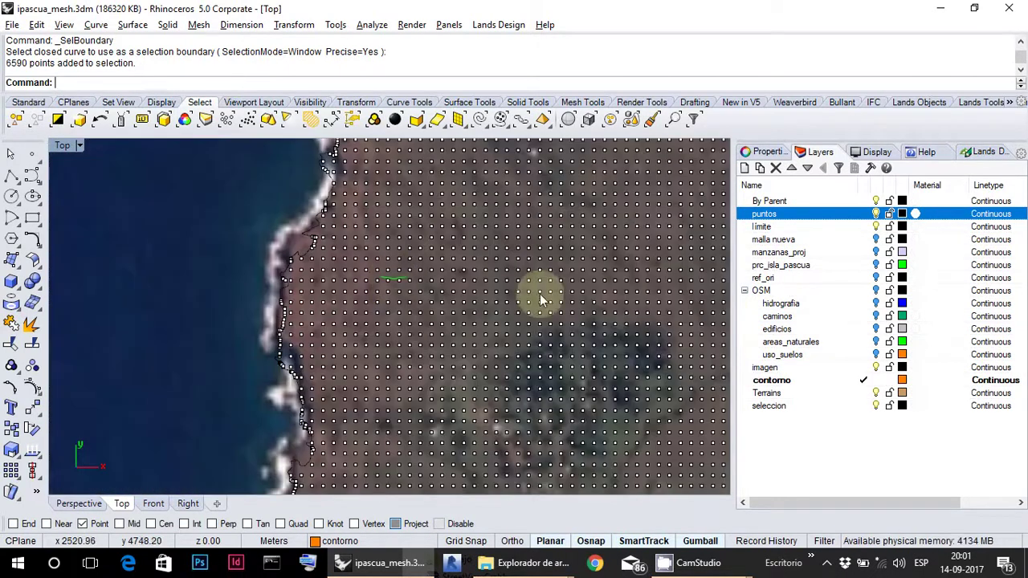
{"action": "right_click", "coordinate": [832, 380]}
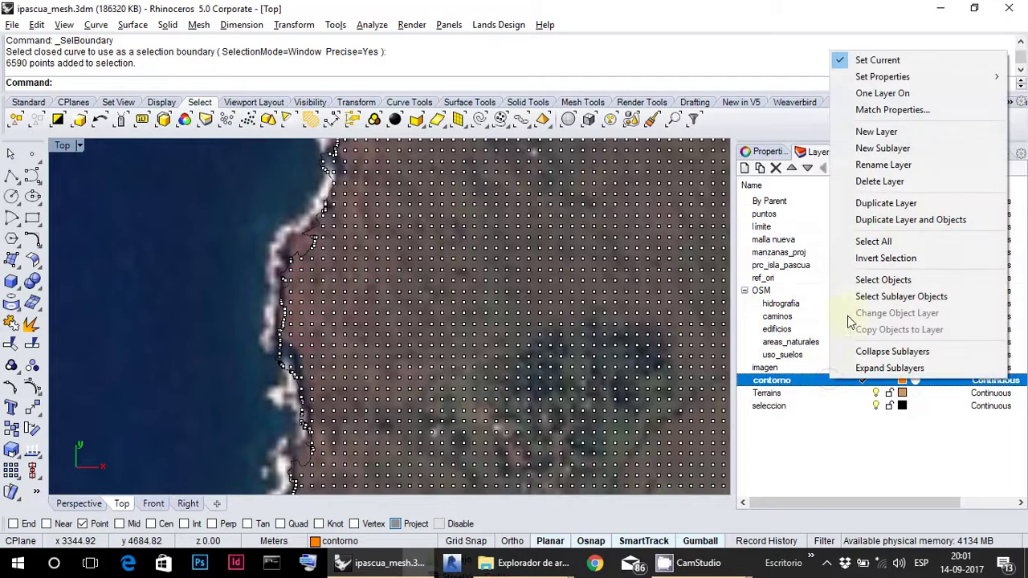
{"action": "left_click", "coordinate": [891, 280]}
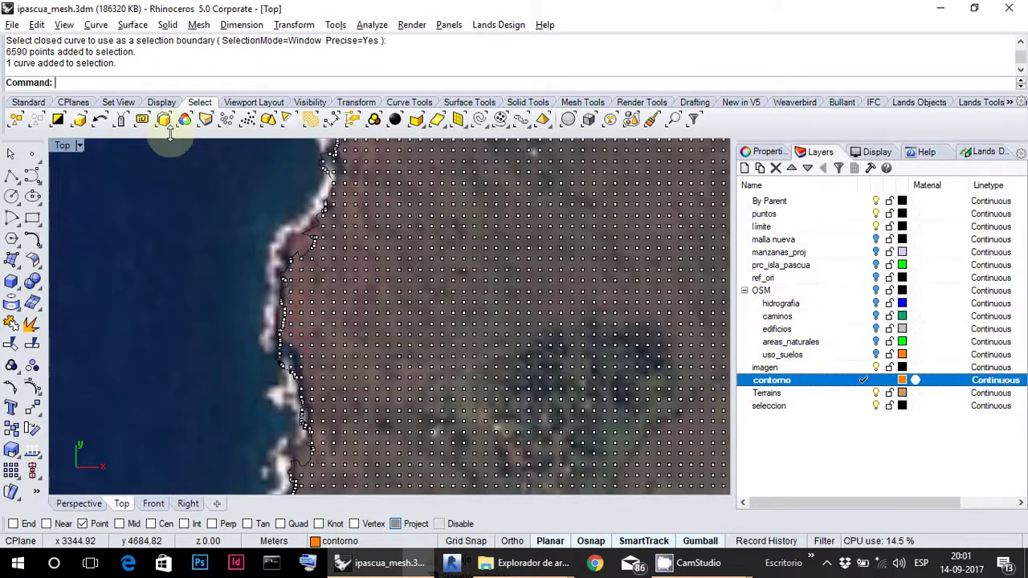
{"action": "left_click", "coordinate": [28, 102]}
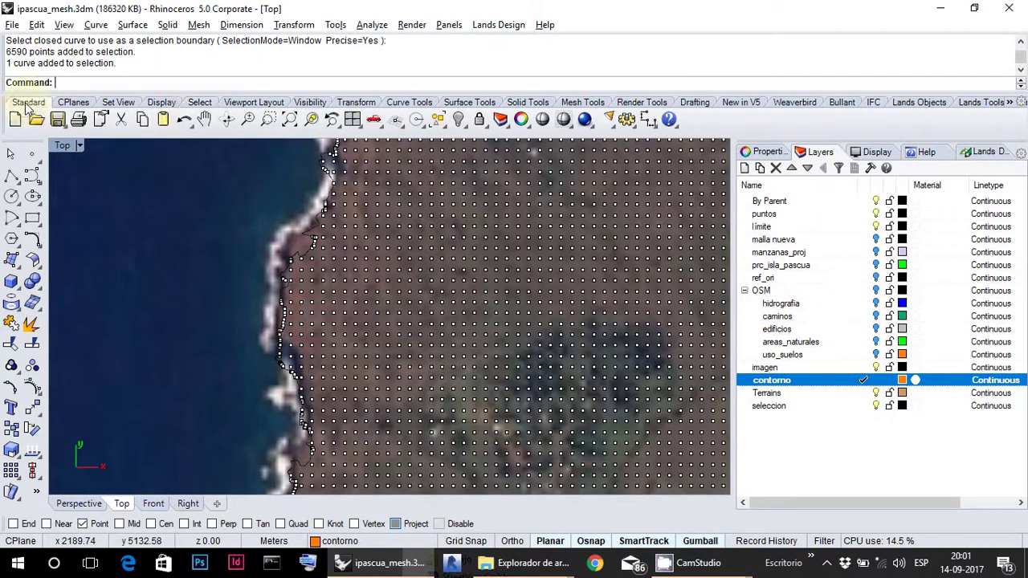
{"action": "left_click", "coordinate": [312, 120]}
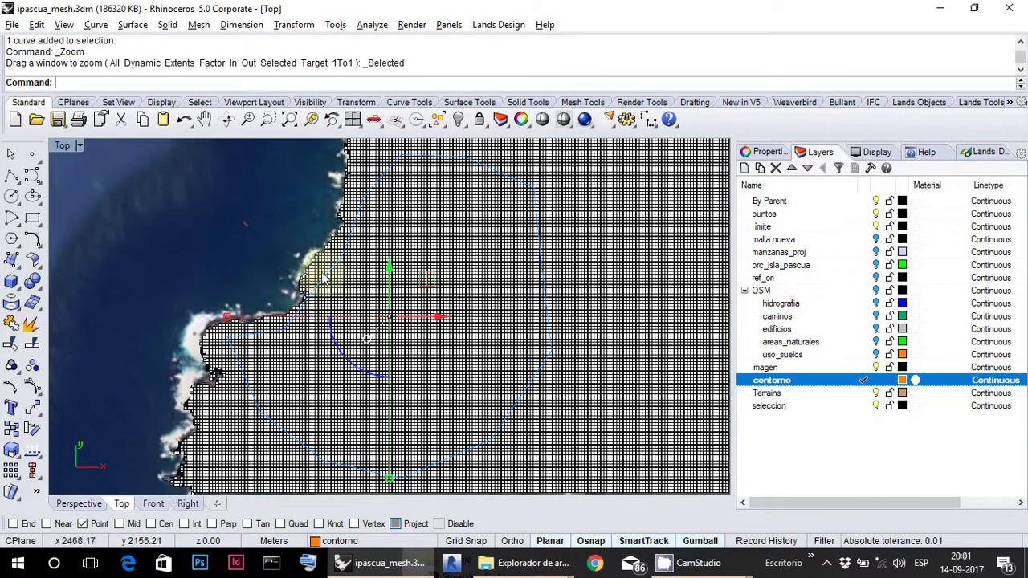
- Select all terrain points inside the contorno outline with SelBoundary in Window mode, with Precise set to Yes
{"action": "scroll", "coordinate": [325, 277], "scroll_direction": "up", "scroll_amount": 5}
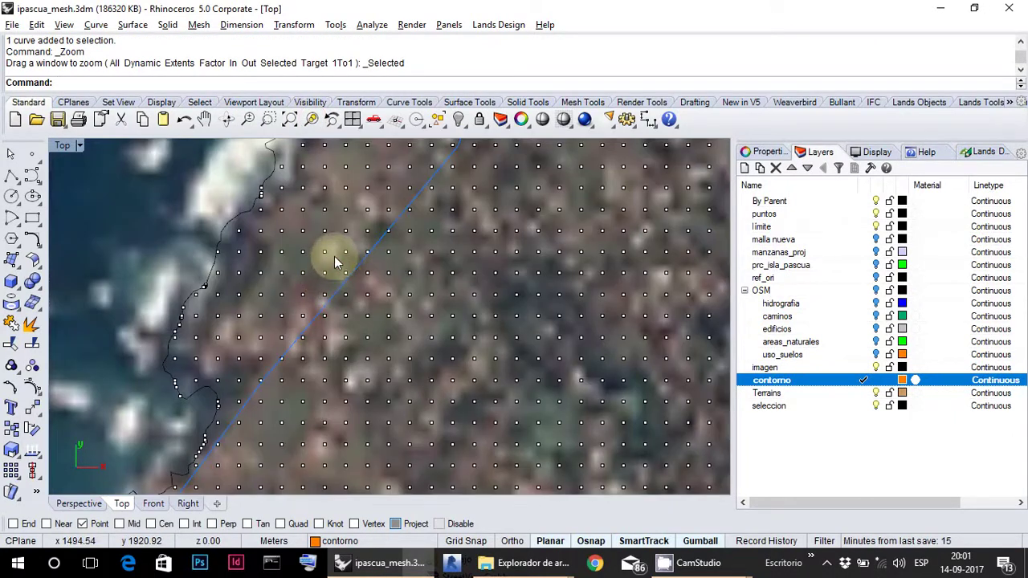
{"action": "left_click", "coordinate": [345, 256]}
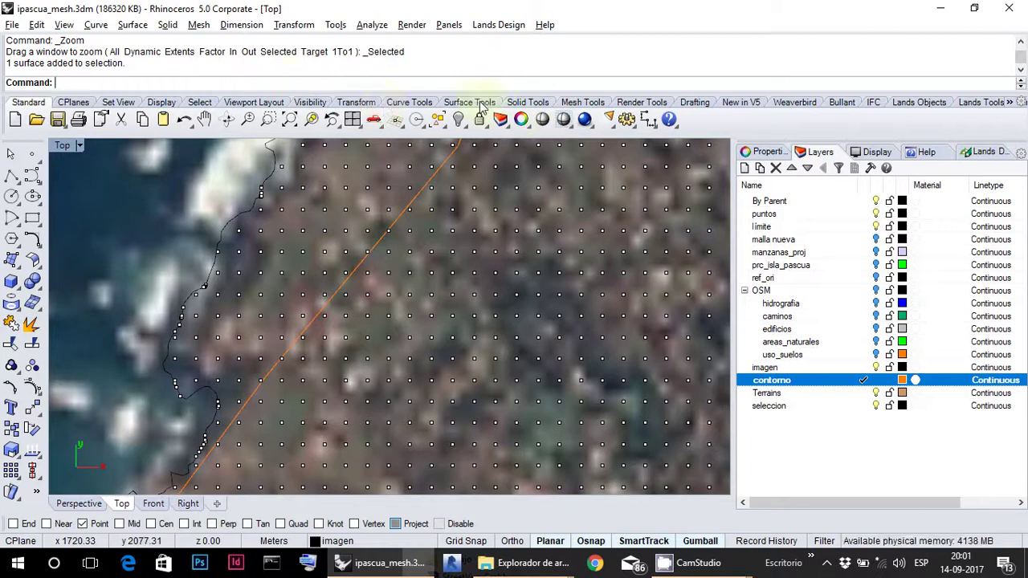
{"action": "left_click", "coordinate": [200, 103]}
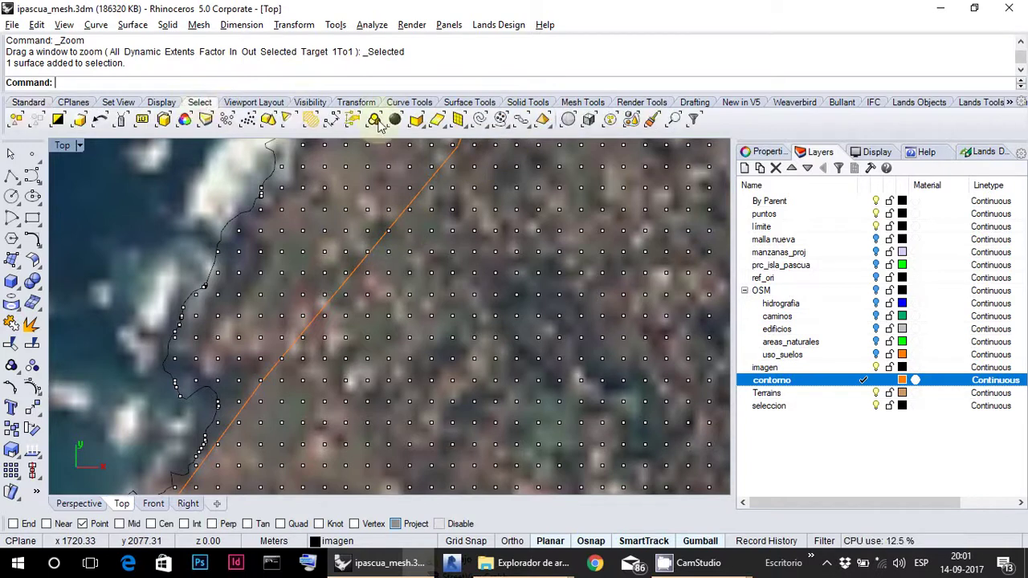
{"action": "left_click", "coordinate": [630, 122]}
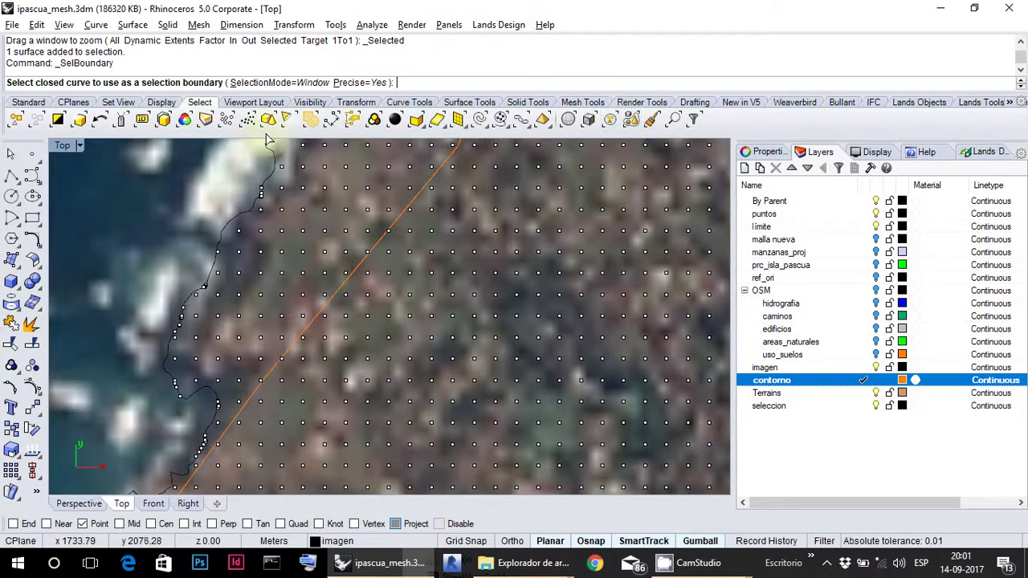
{"action": "left_click", "coordinate": [356, 273]}
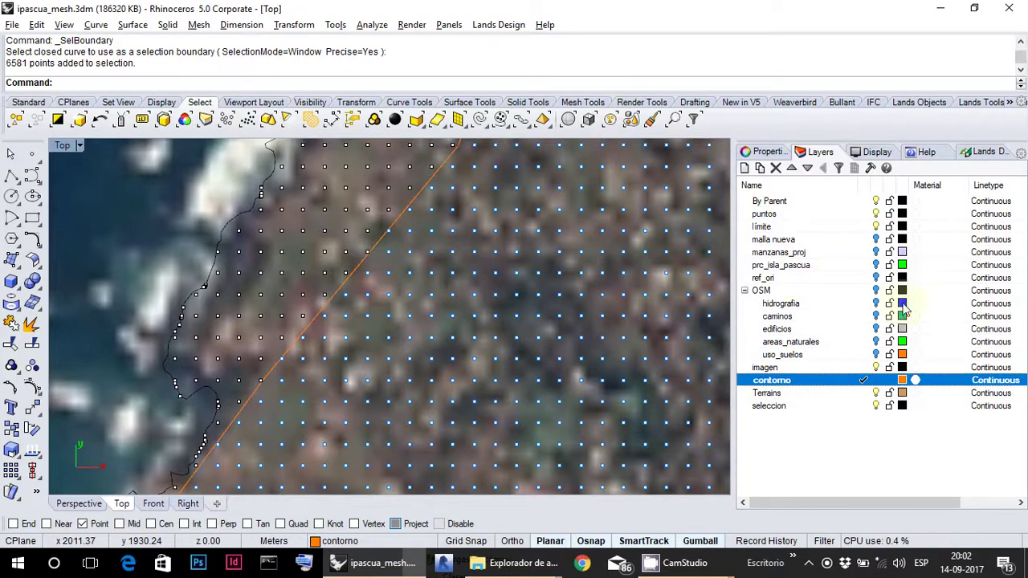
{"action": "left_click", "coordinate": [819, 227]}
{"action": "right_click", "coordinate": [819, 227]}
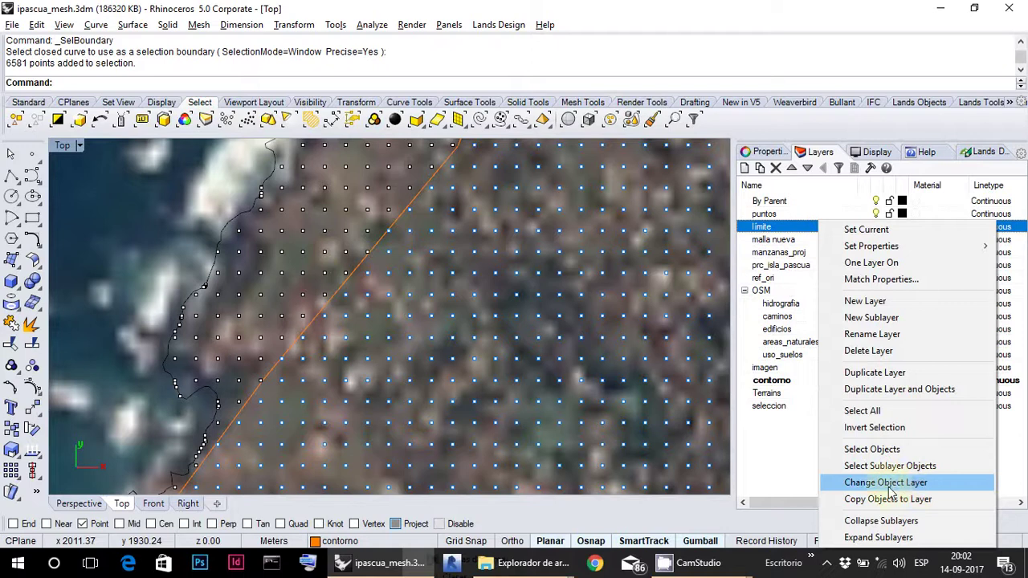
{"action": "left_click", "coordinate": [388, 542]}
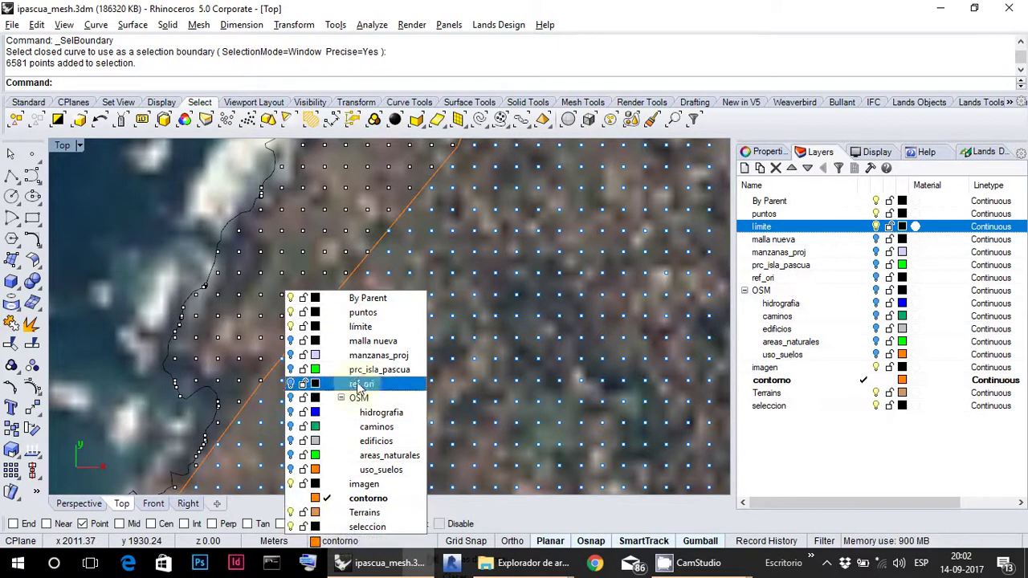
{"action": "left_click", "coordinate": [532, 7]}
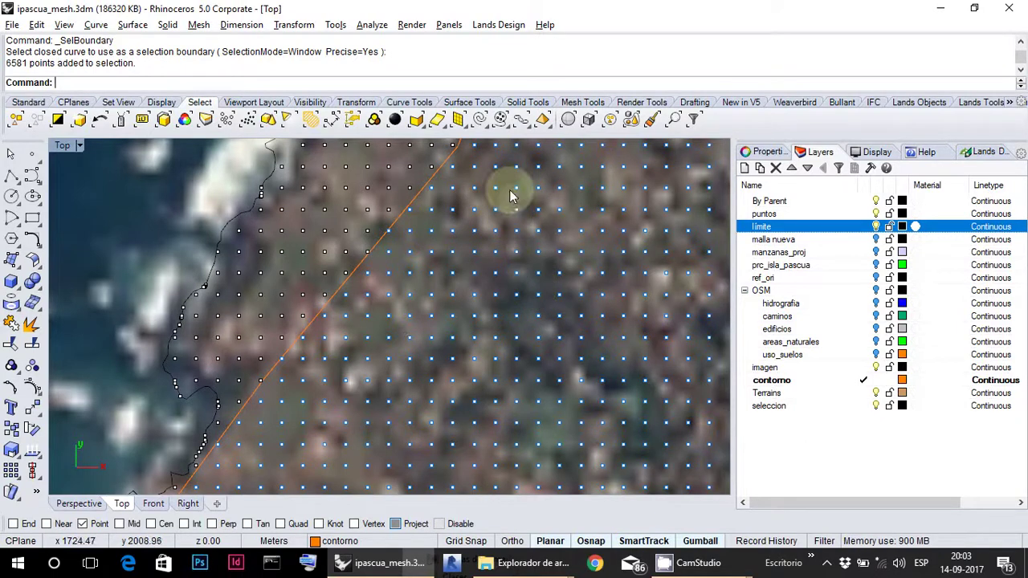
- Insert a Lands Design terrain from the selected points, with the Base option turned off and the default material kept
{"action": "left_click", "coordinate": [919, 104]}
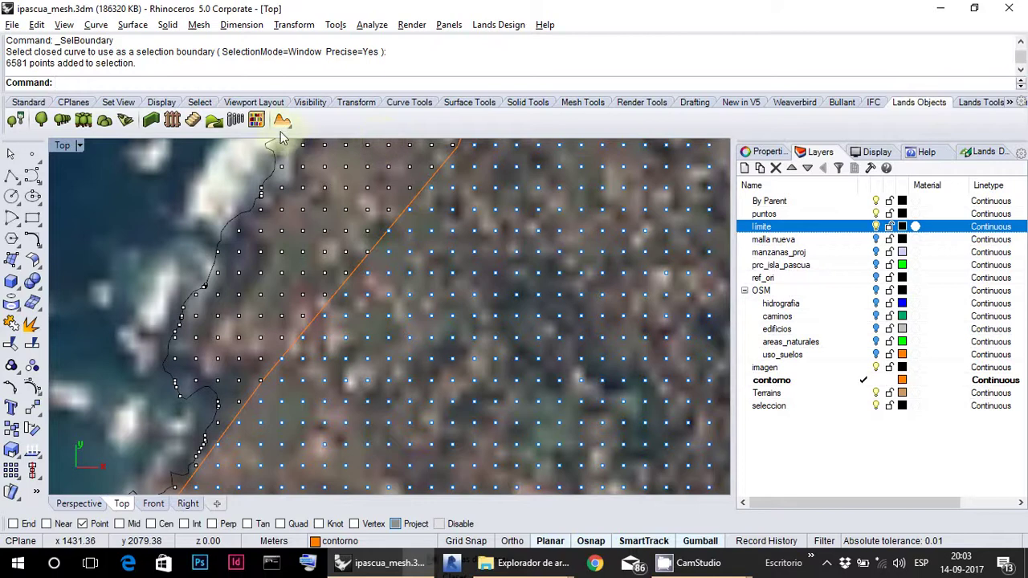
{"action": "left_click", "coordinate": [290, 126]}
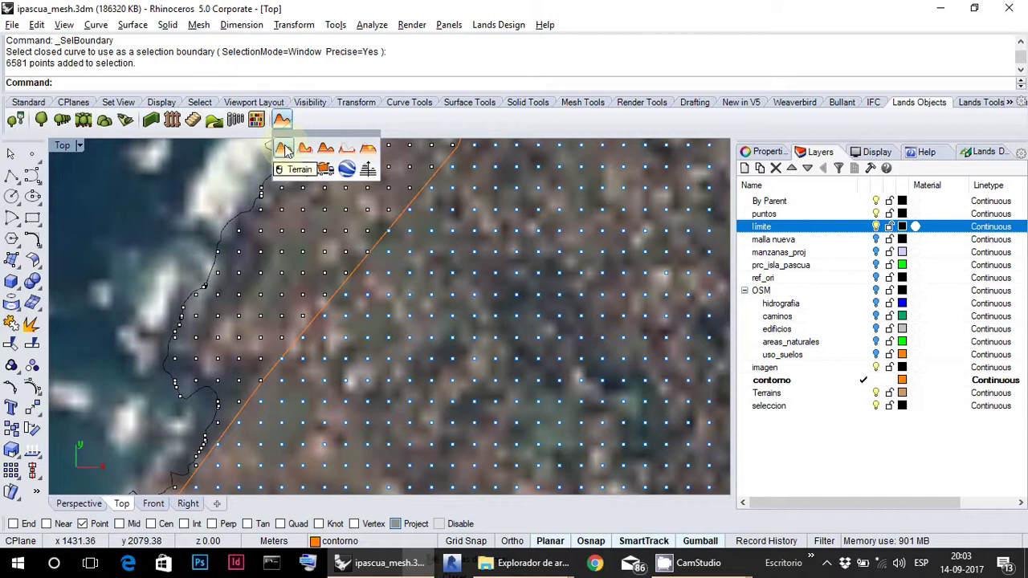
{"action": "left_click", "coordinate": [285, 149]}
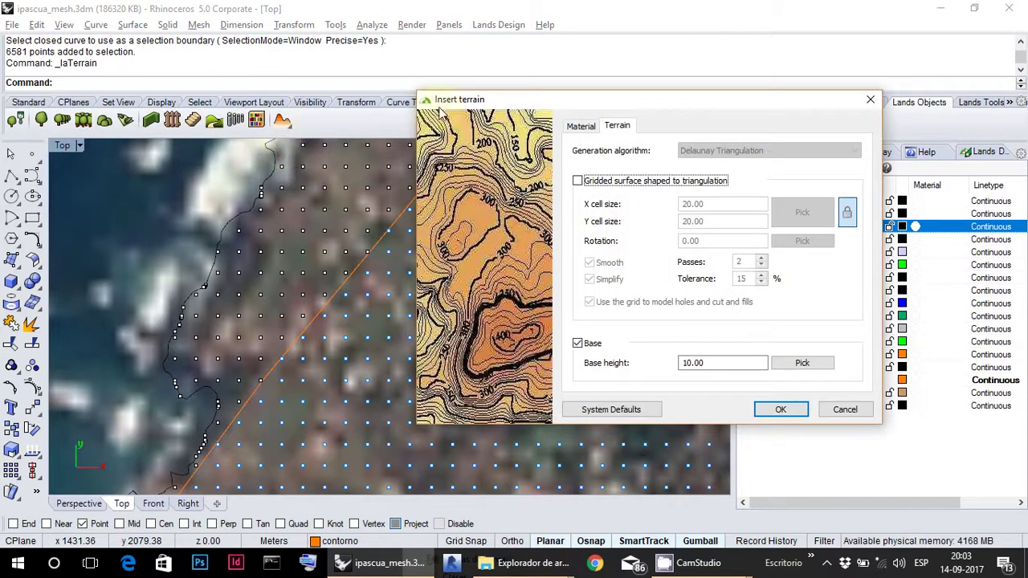
{"action": "left_click_drag", "start_coordinate": [609, 102], "coordinate": [345, 164]}
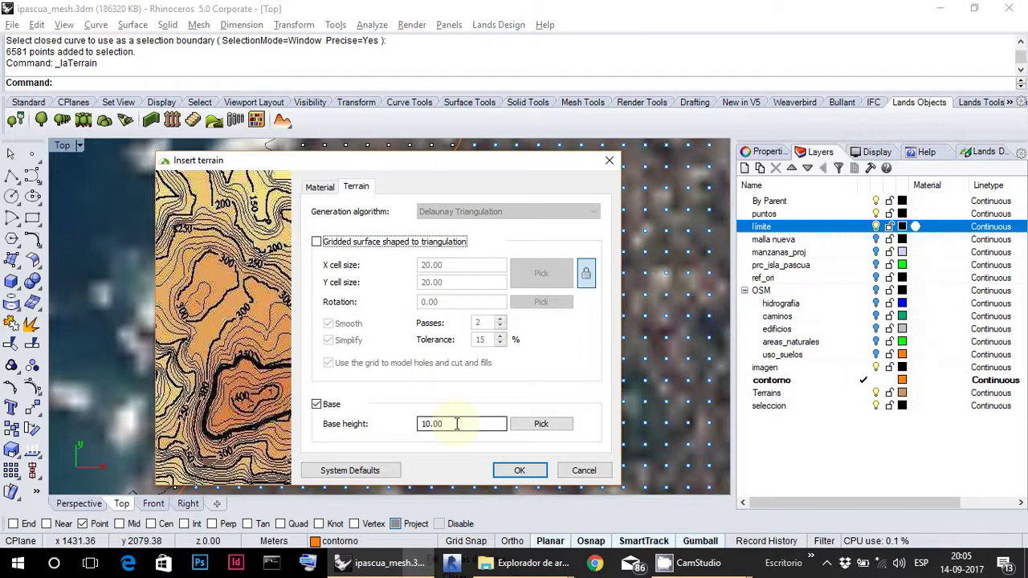
{"action": "left_click", "coordinate": [330, 408]}
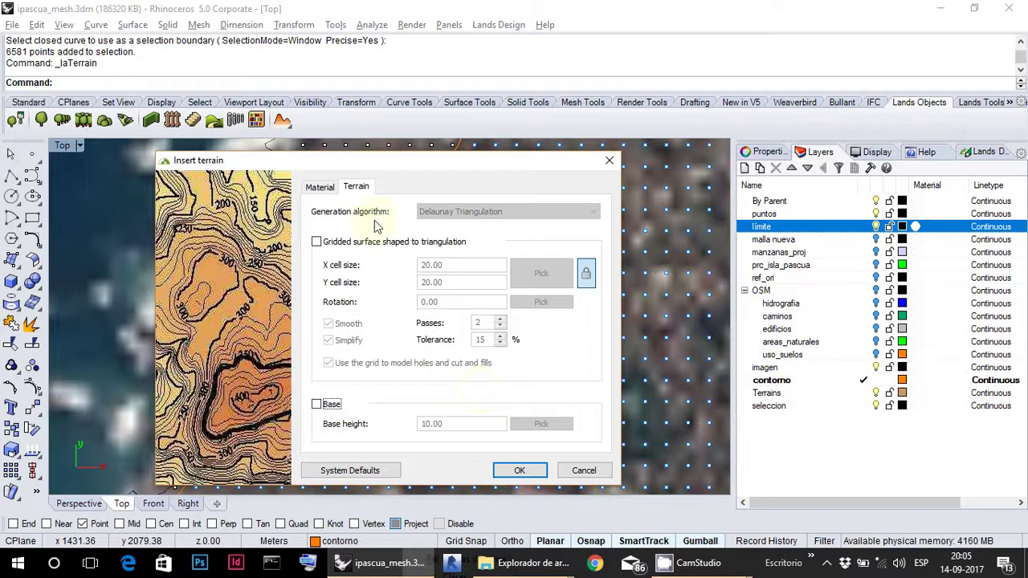
{"action": "left_click", "coordinate": [325, 188]}
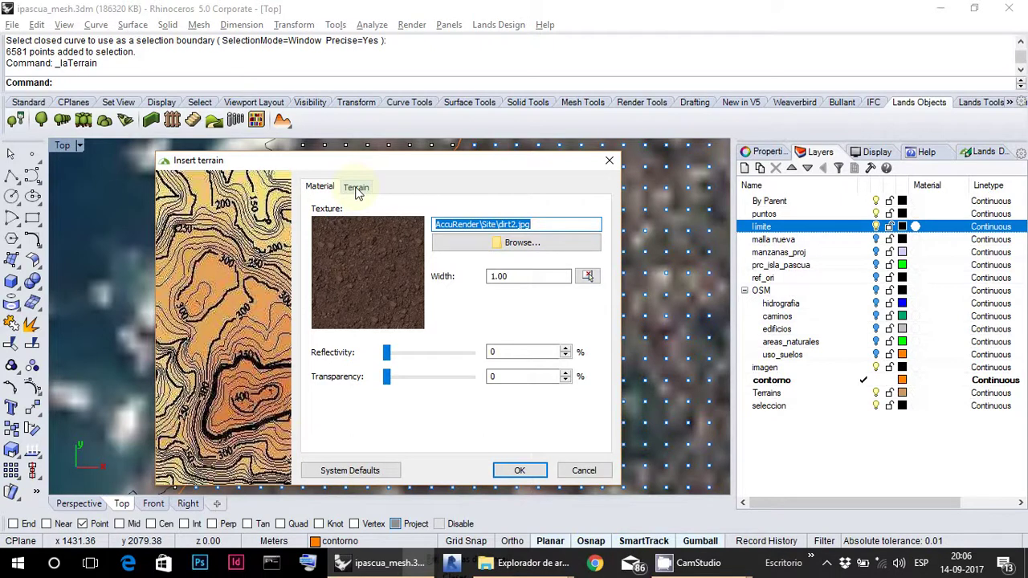
{"action": "left_click", "coordinate": [357, 191]}
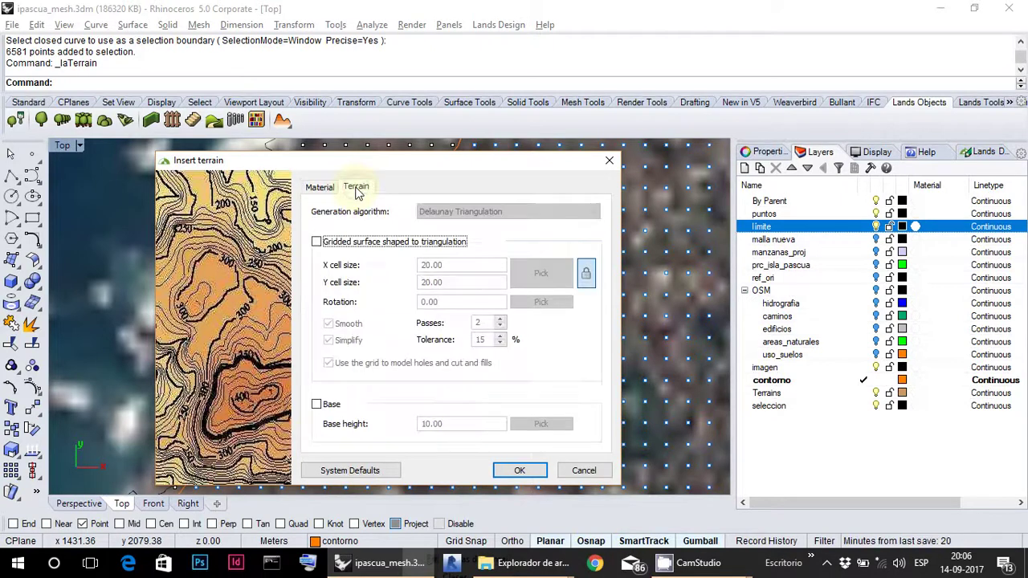
{"action": "left_click", "coordinate": [519, 471]}
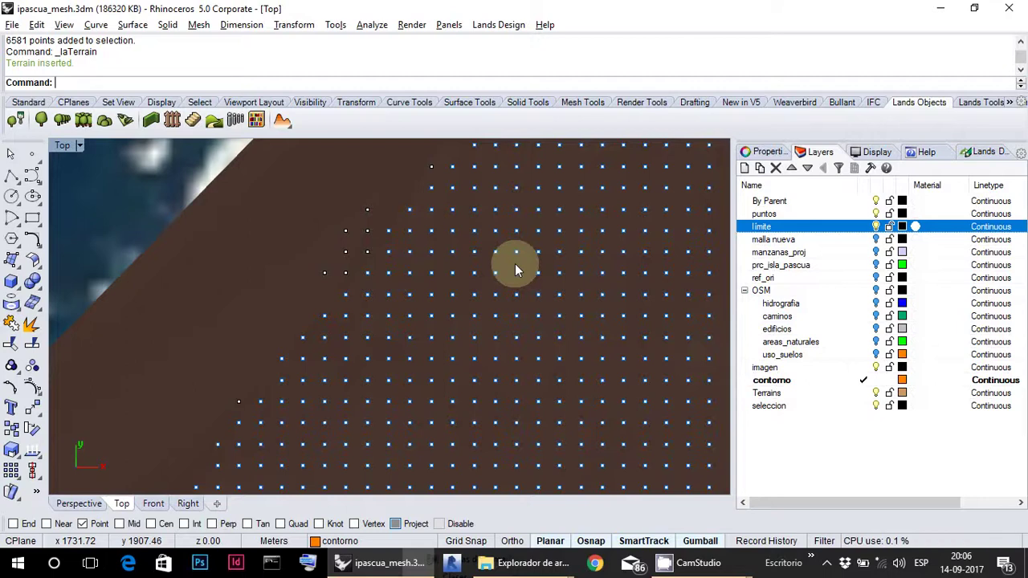
- Turn off the puntos layer and select the new terrain to check its triangulation against the contorno outline
{"action": "scroll", "coordinate": [473, 264], "scroll_direction": "down", "scroll_amount": 4}
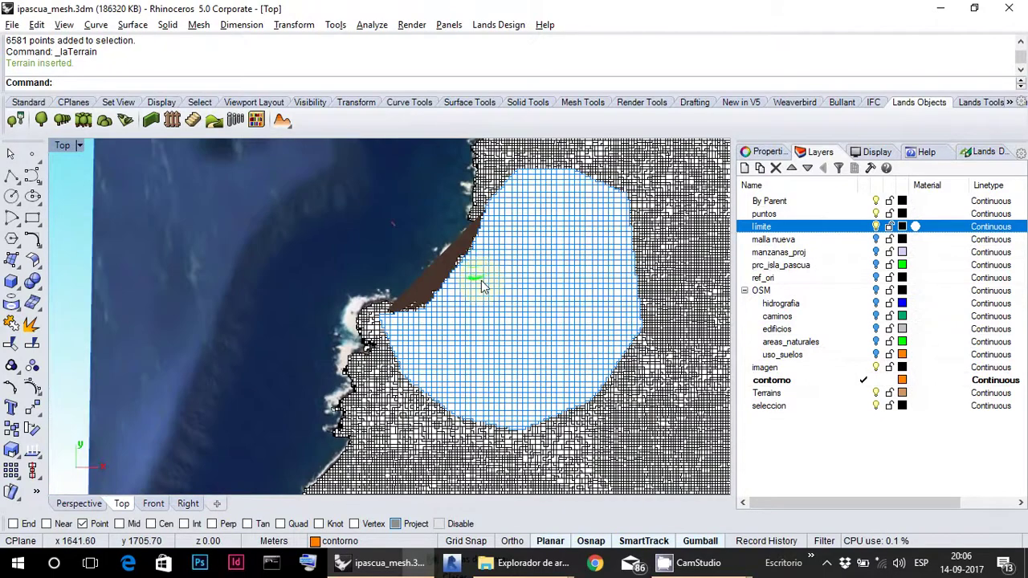
{"action": "scroll", "coordinate": [480, 287], "scroll_direction": "down", "scroll_amount": 2}
{"action": "scroll", "coordinate": [471, 281], "scroll_direction": "up", "scroll_amount": 6}
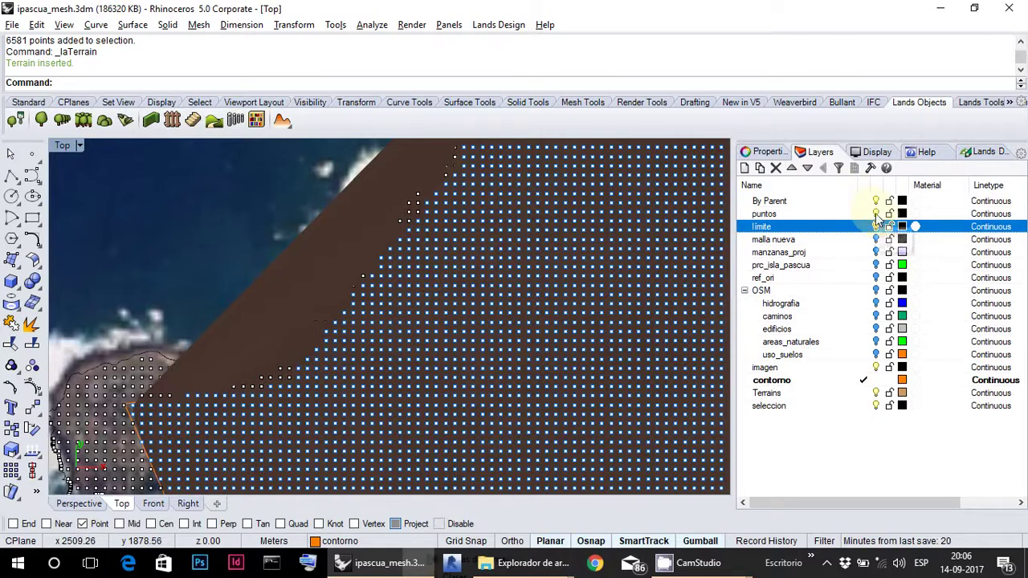
{"action": "left_click", "coordinate": [876, 215]}
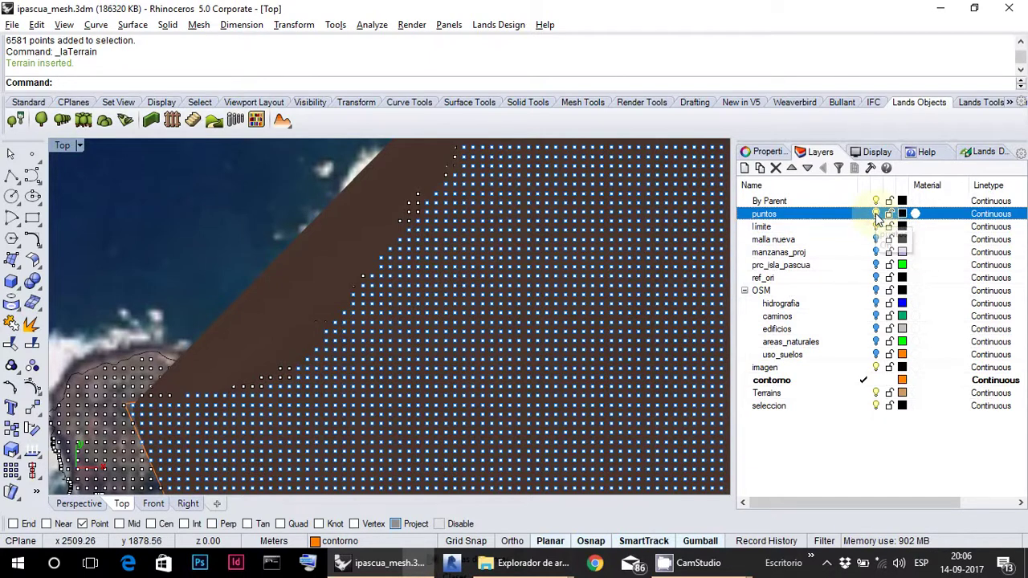
{"action": "left_click", "coordinate": [459, 259]}
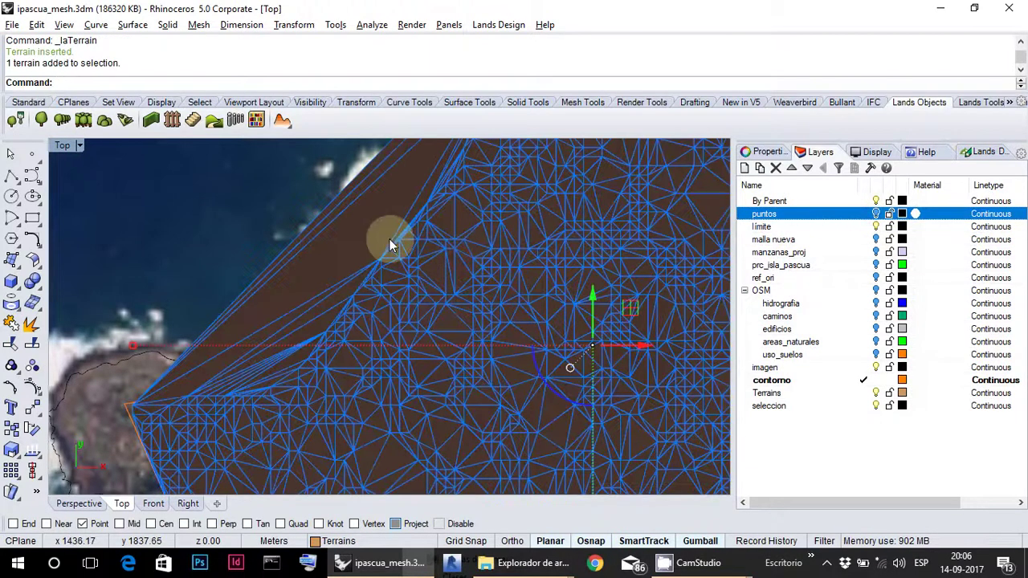
{"action": "scroll", "coordinate": [390, 241], "scroll_direction": "down", "scroll_amount": 4}
{"action": "scroll", "coordinate": [429, 259], "scroll_direction": "up", "scroll_amount": 3}
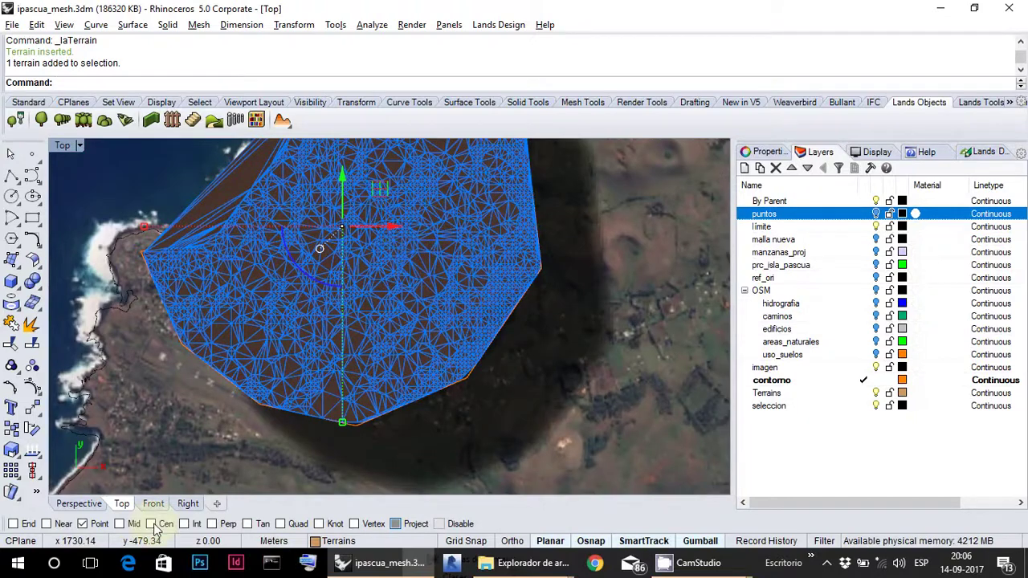
- Show the selected terrain in the Perspective view and fit the view to it
{"action": "left_click", "coordinate": [96, 503]}
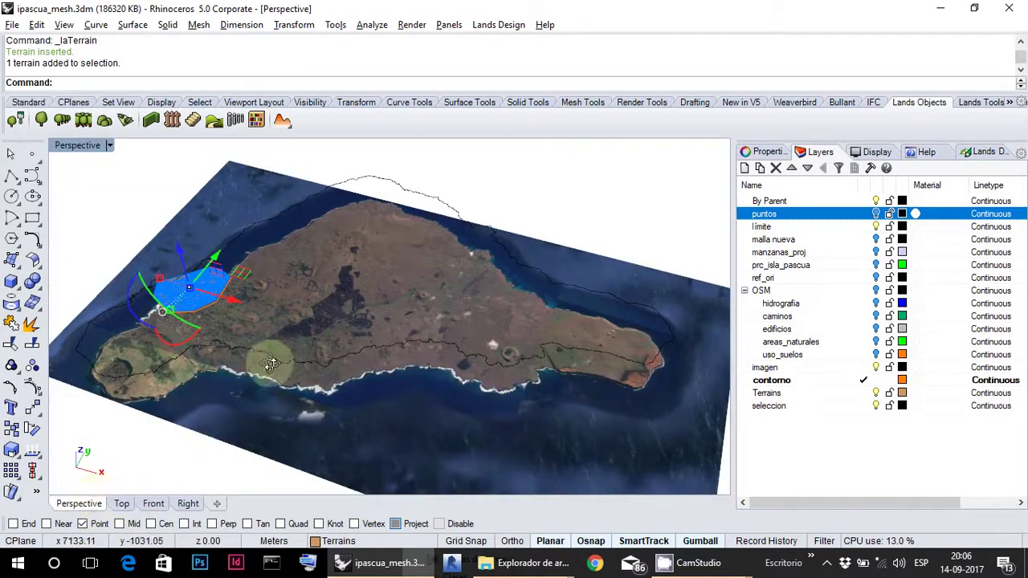
{"action": "right_click_drag", "start_coordinate": [270, 363], "coordinate": [232, 471]}
{"action": "scroll", "coordinate": [338, 411], "scroll_direction": "up", "scroll_amount": 5}
{"action": "scroll", "coordinate": [338, 411], "scroll_direction": "down", "scroll_amount": 5}
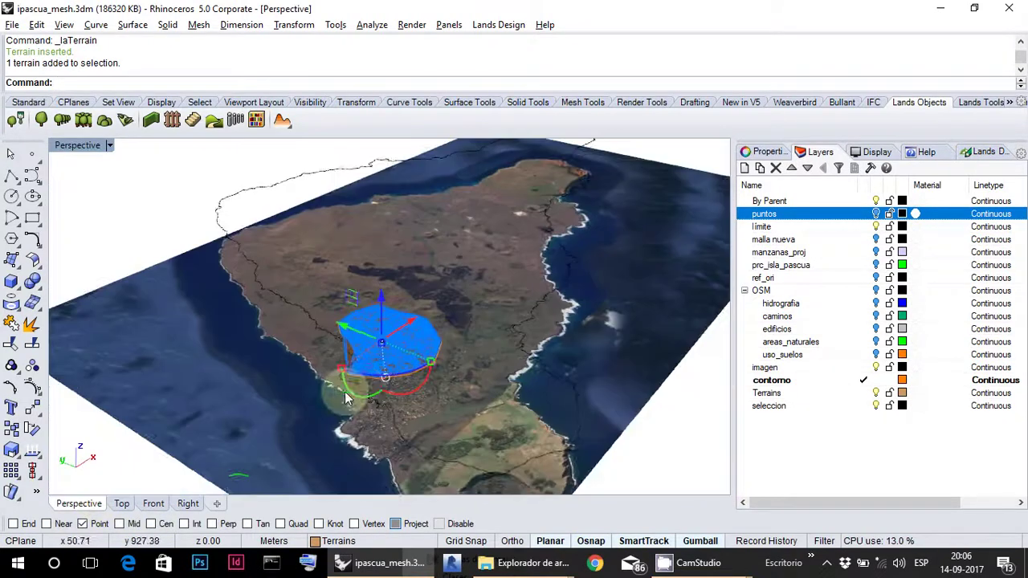
{"action": "left_click", "coordinate": [28, 102]}
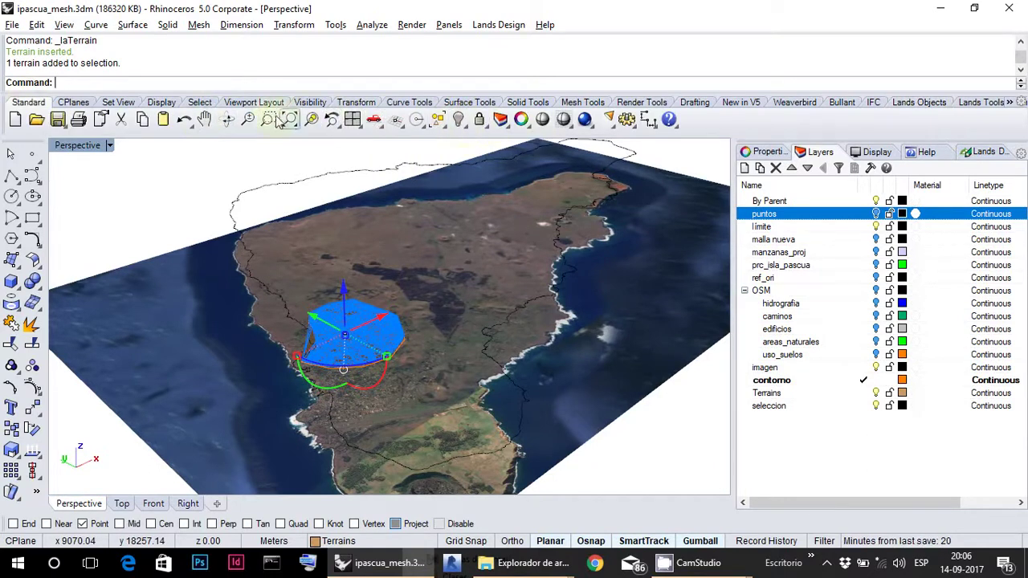
{"action": "left_click", "coordinate": [311, 119]}
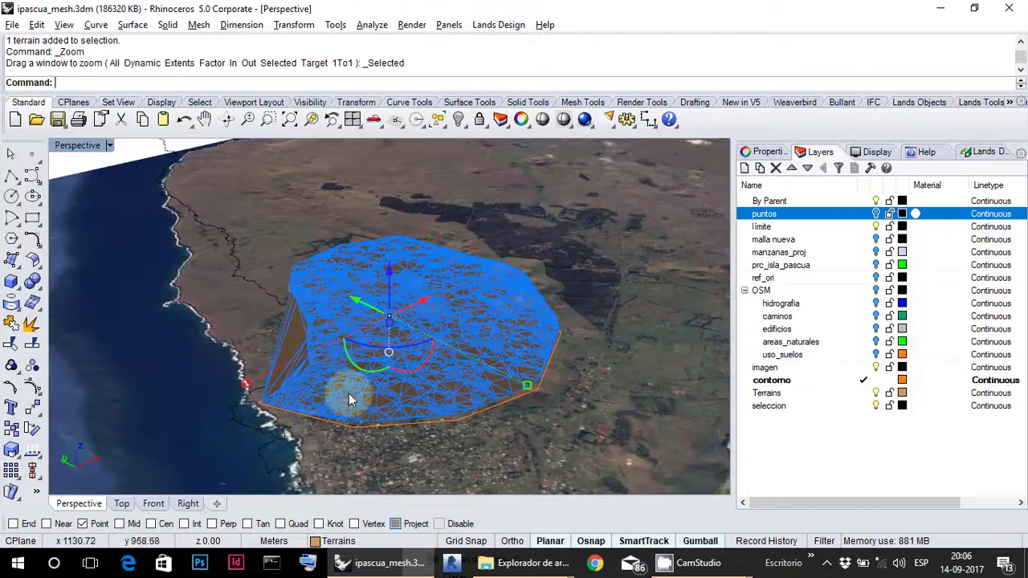
- Examine the terrain's edge from a low angle, switching the Terrains layer off and on to compare it with the outline
{"action": "left_click", "coordinate": [222, 346]}
{"action": "scroll", "coordinate": [305, 355], "scroll_direction": "up", "scroll_amount": 5}
{"action": "right_click_drag", "start_coordinate": [352, 337], "coordinate": [557, 246]}
{"action": "left_click", "coordinate": [315, 297]}
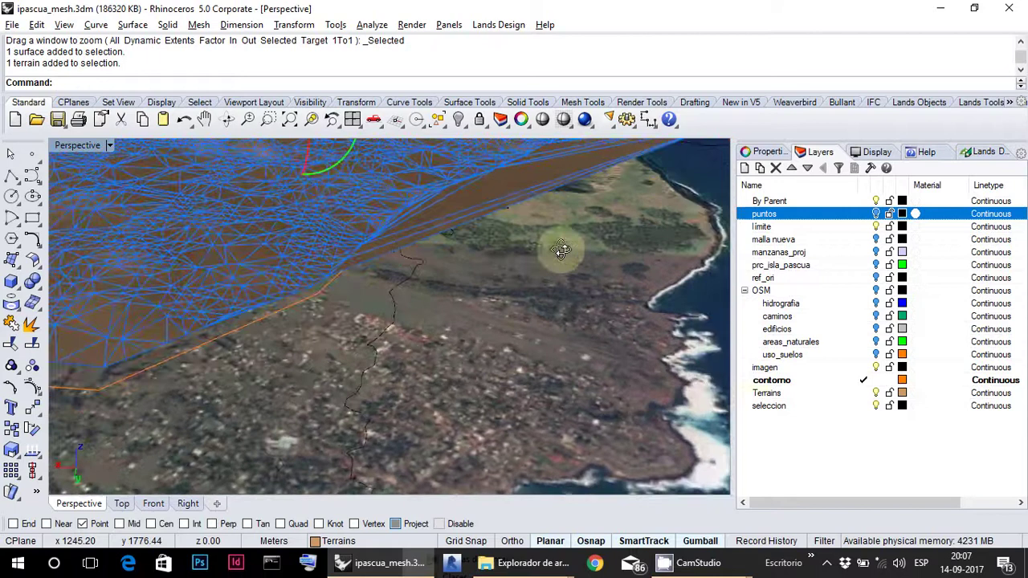
{"action": "left_click", "coordinate": [877, 393]}
{"action": "left_click", "coordinate": [876, 393]}
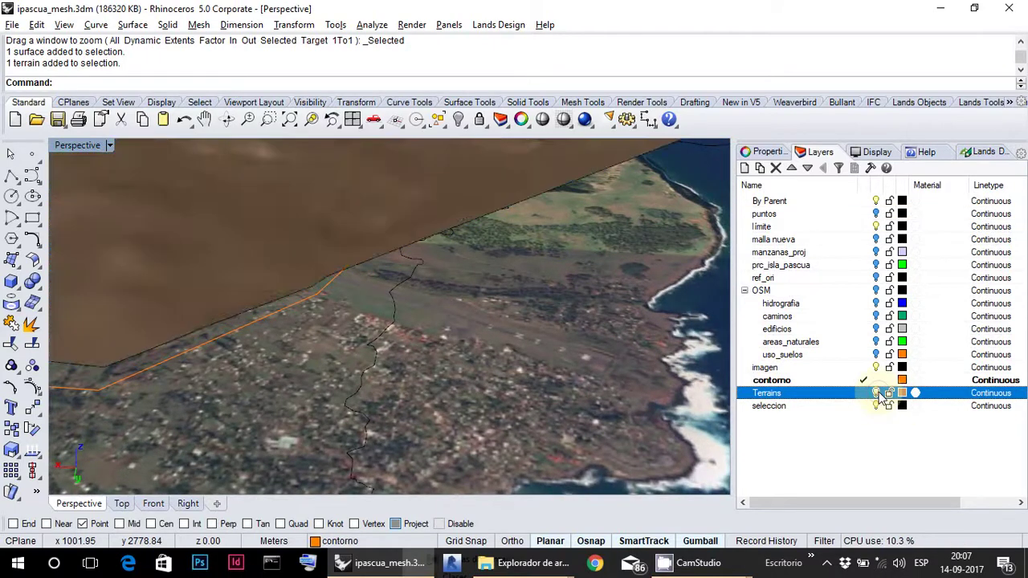
{"action": "left_click", "coordinate": [876, 202]}
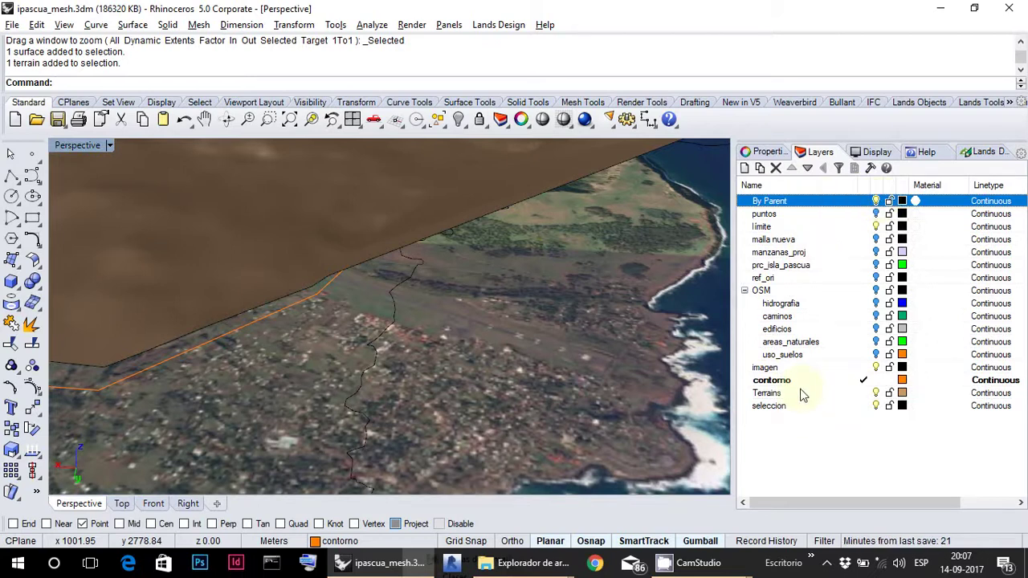
- Inspect the terrain's triangulated mesh where it bridges the concave side of the outline, and clear the selection
{"action": "scroll", "coordinate": [447, 310], "scroll_direction": "down", "scroll_amount": 5}
{"action": "scroll", "coordinate": [409, 310], "scroll_direction": "up", "scroll_amount": 5}
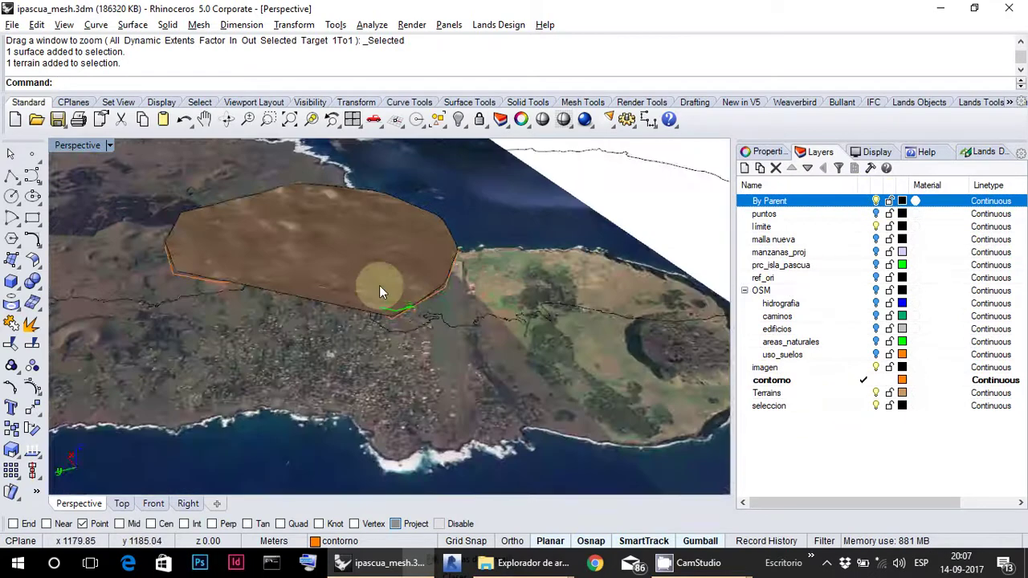
{"action": "scroll", "coordinate": [379, 289], "scroll_direction": "up", "scroll_amount": 5}
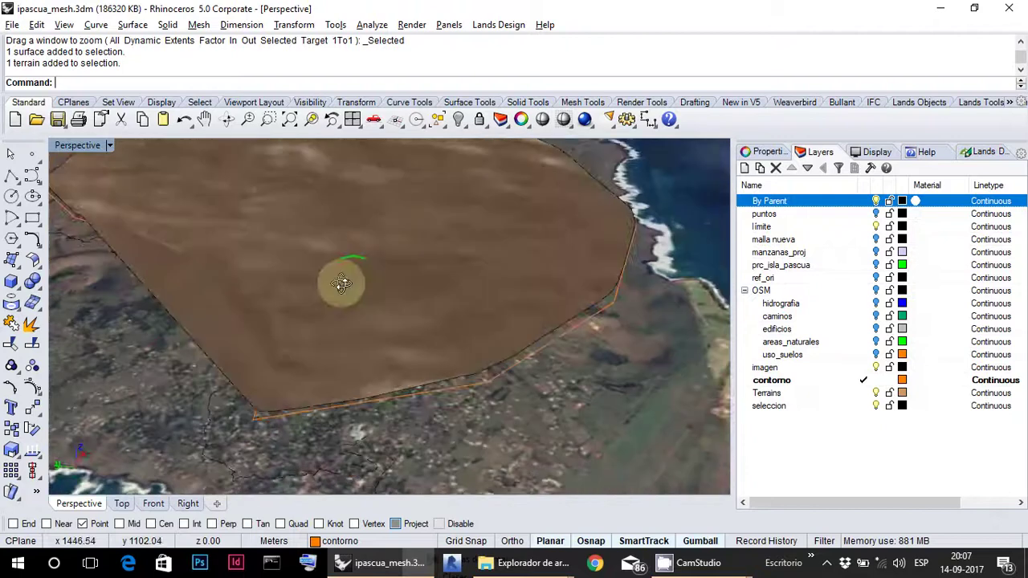
{"action": "left_click", "coordinate": [331, 279]}
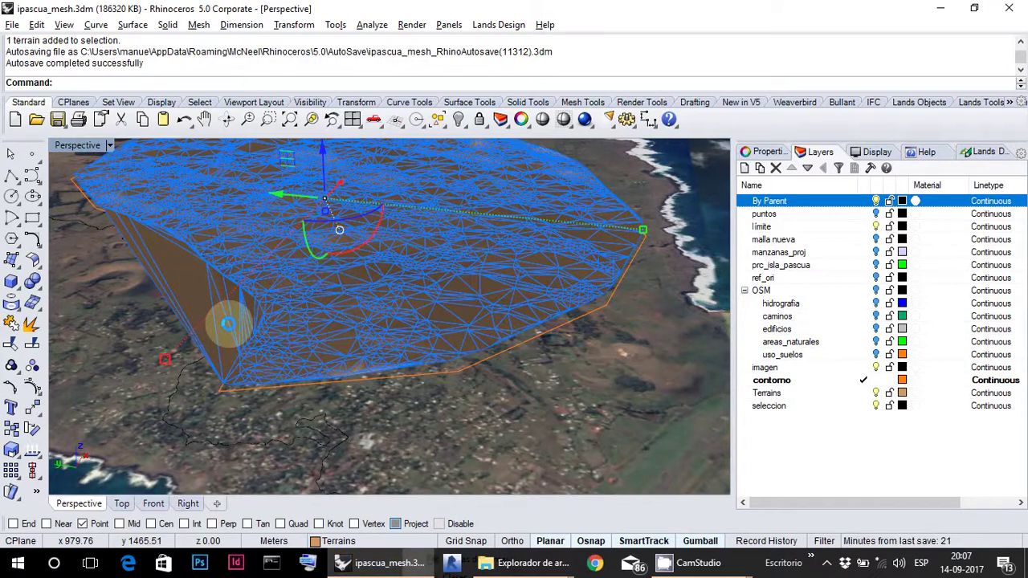
{"action": "right_click_drag", "start_coordinate": [228, 324], "coordinate": [344, 287]}
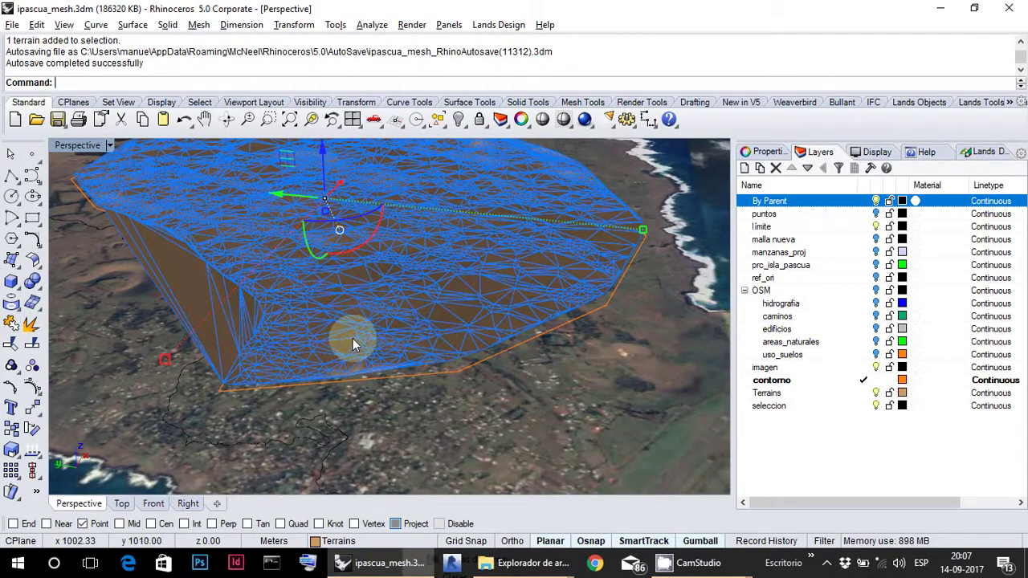
{"action": "right_click_drag", "start_coordinate": [348, 339], "coordinate": [404, 328]}
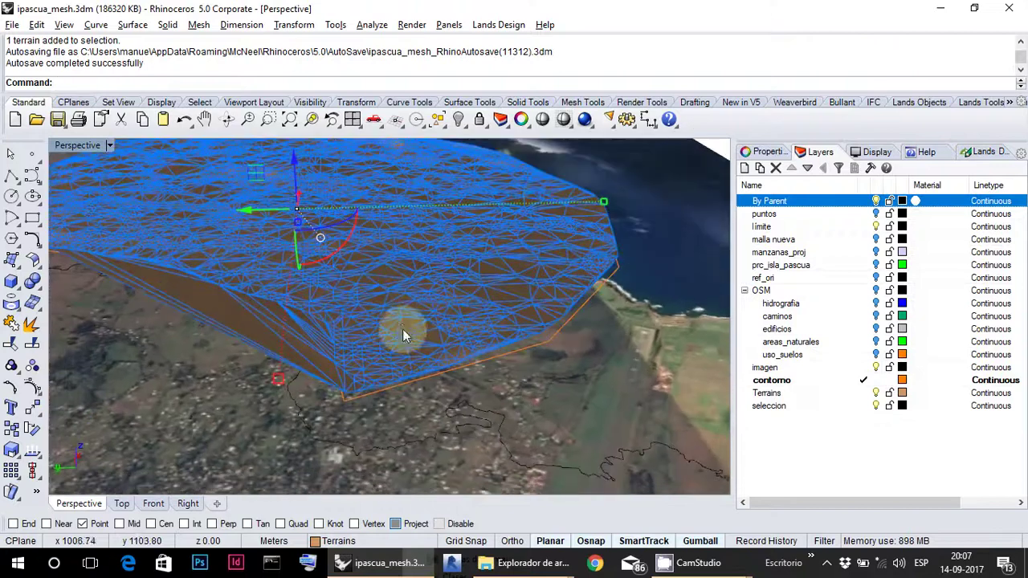
{"action": "key", "text": "Escape"}
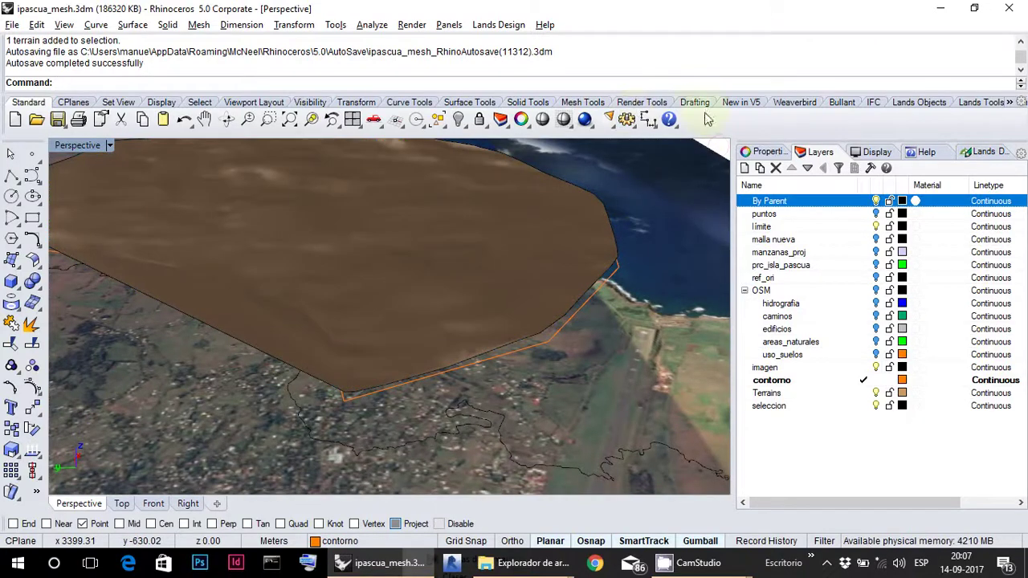
- Try to apply a Lands Design terrain boundary, picking the town terrain and ending the command
{"action": "left_click", "coordinate": [917, 103]}
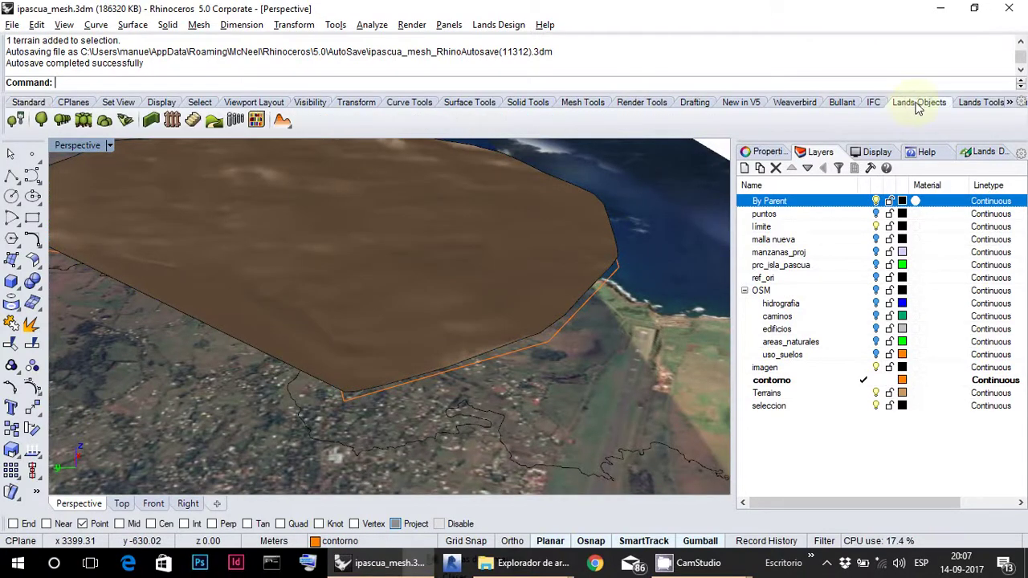
{"action": "left_click", "coordinate": [292, 127]}
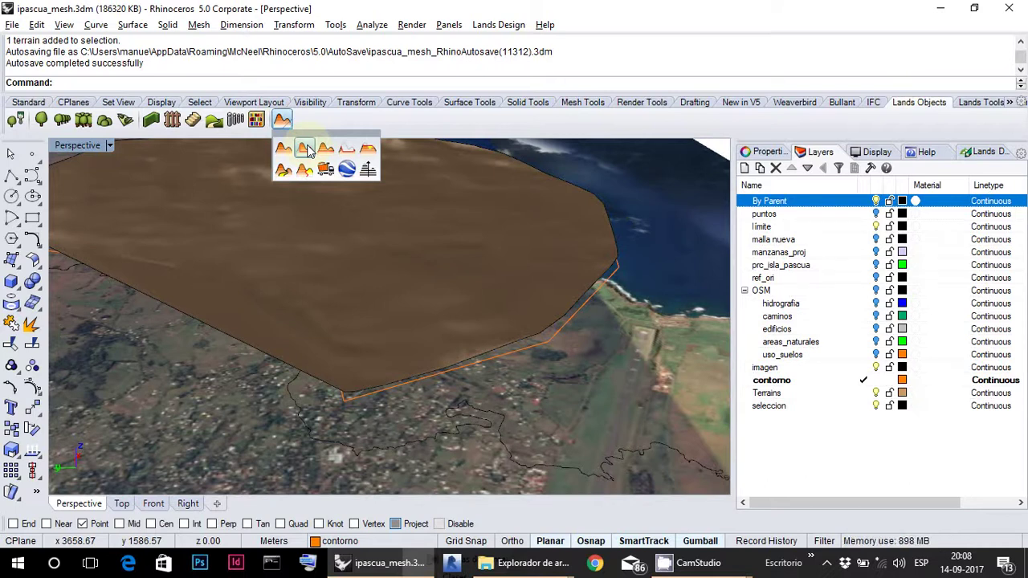
{"action": "left_click", "coordinate": [305, 148]}
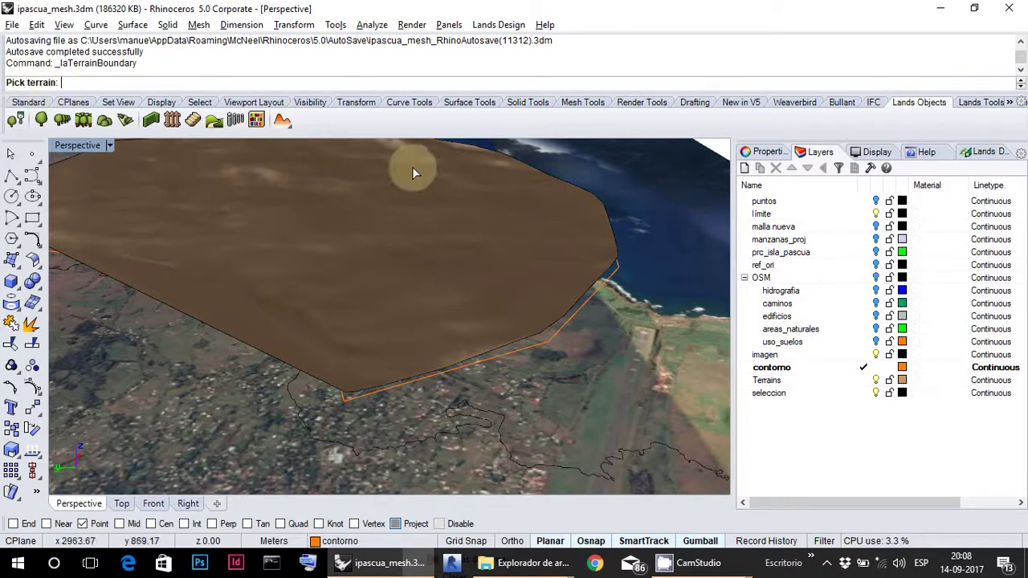
{"action": "left_click", "coordinate": [616, 268]}
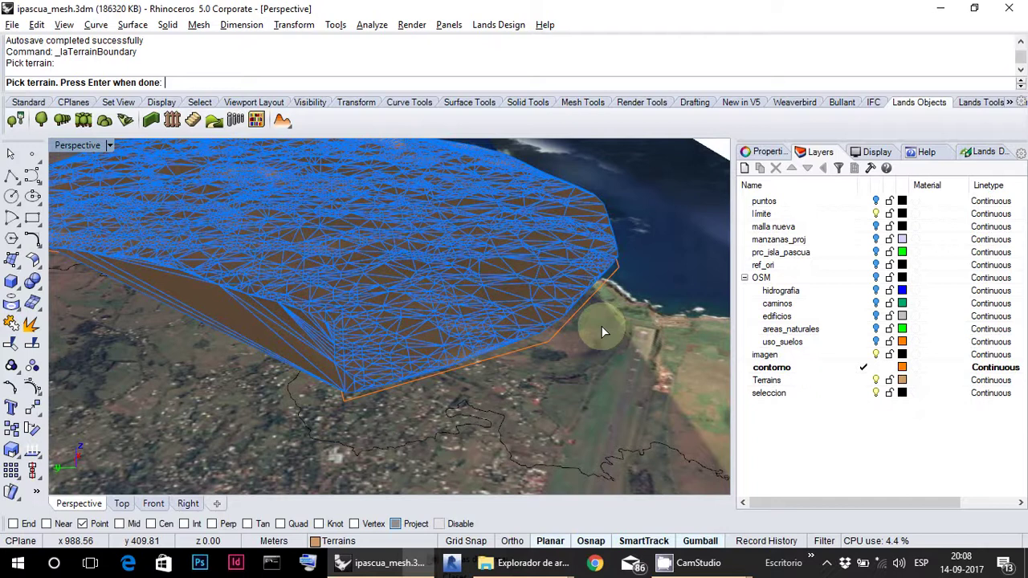
{"action": "key", "text": "Return"}
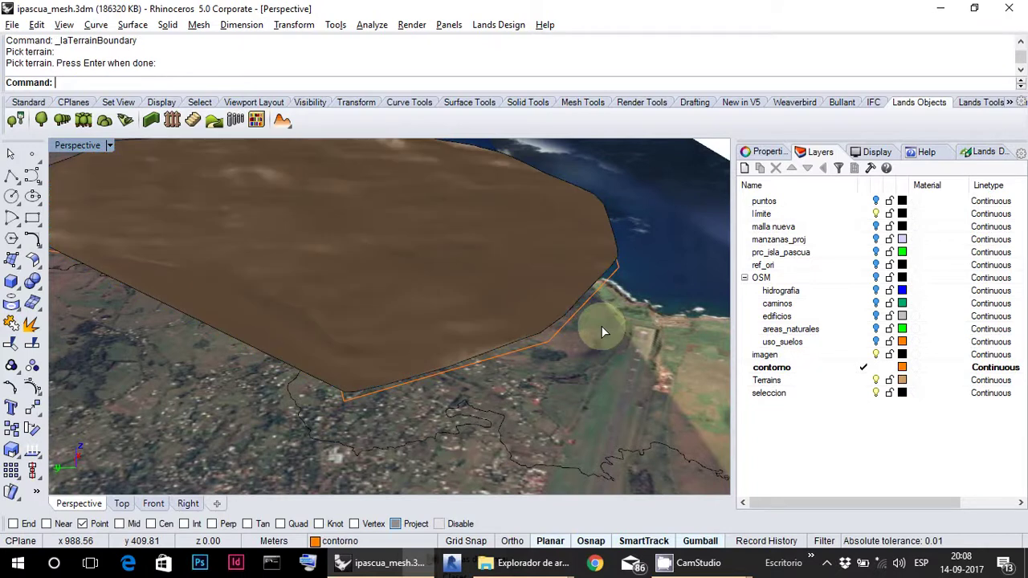
- Select the contorno outline curve to compare it with the terrain's edge, and clear the selection
{"action": "right_click_drag", "start_coordinate": [585, 328], "coordinate": [626, 290]}
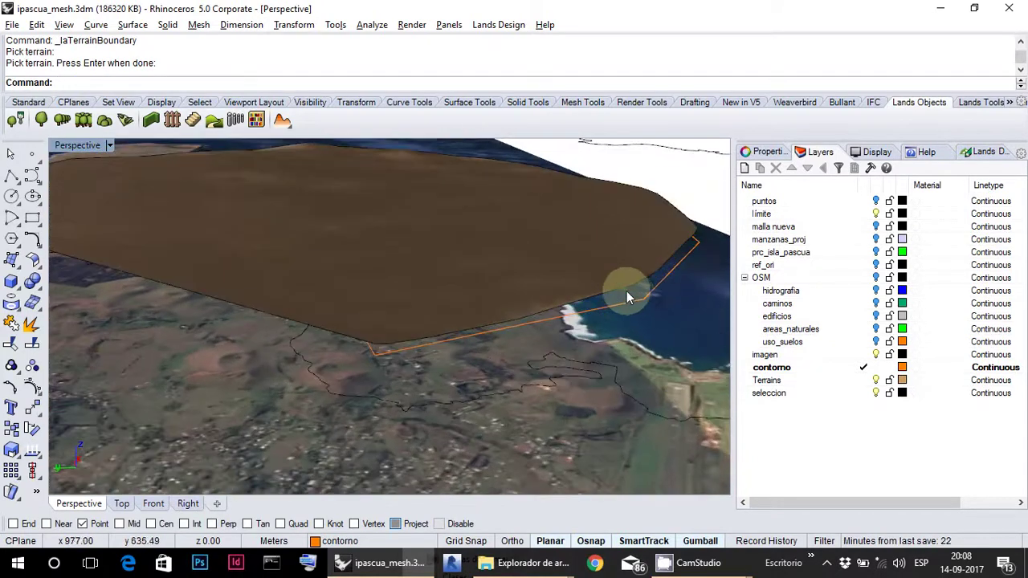
{"action": "left_click", "coordinate": [633, 297]}
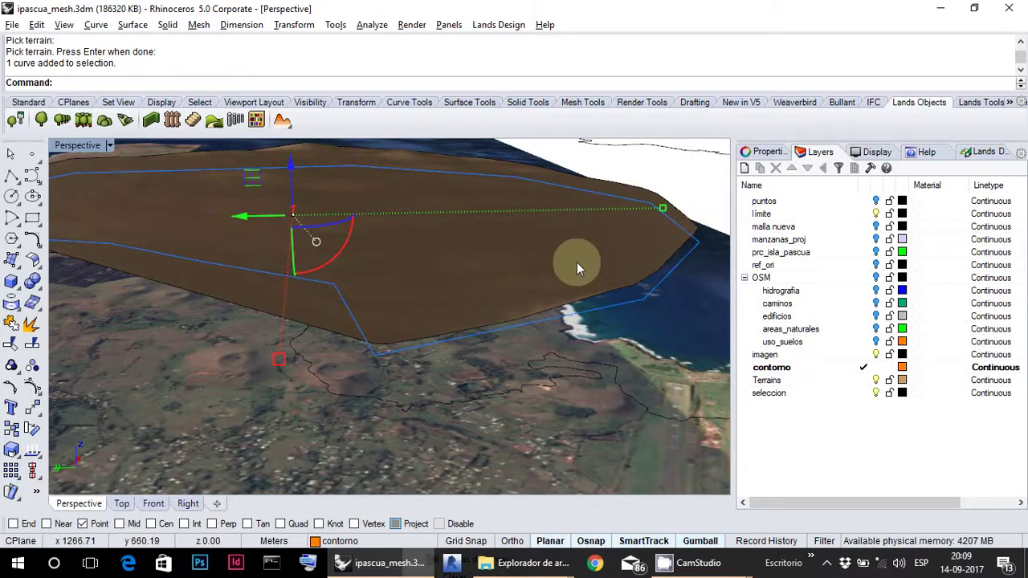
{"action": "left_click", "coordinate": [634, 322]}
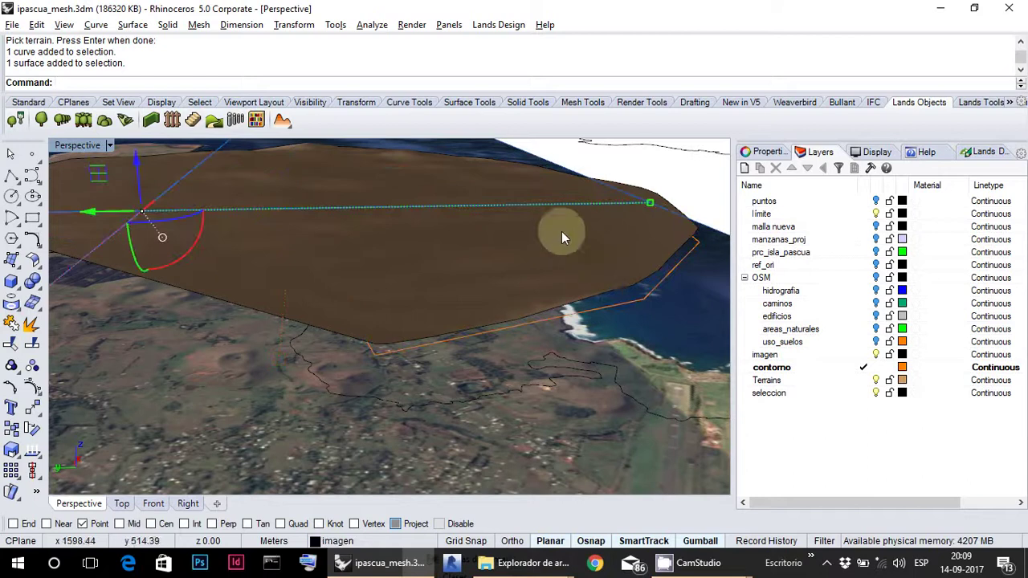
{"action": "key", "text": "Return"}
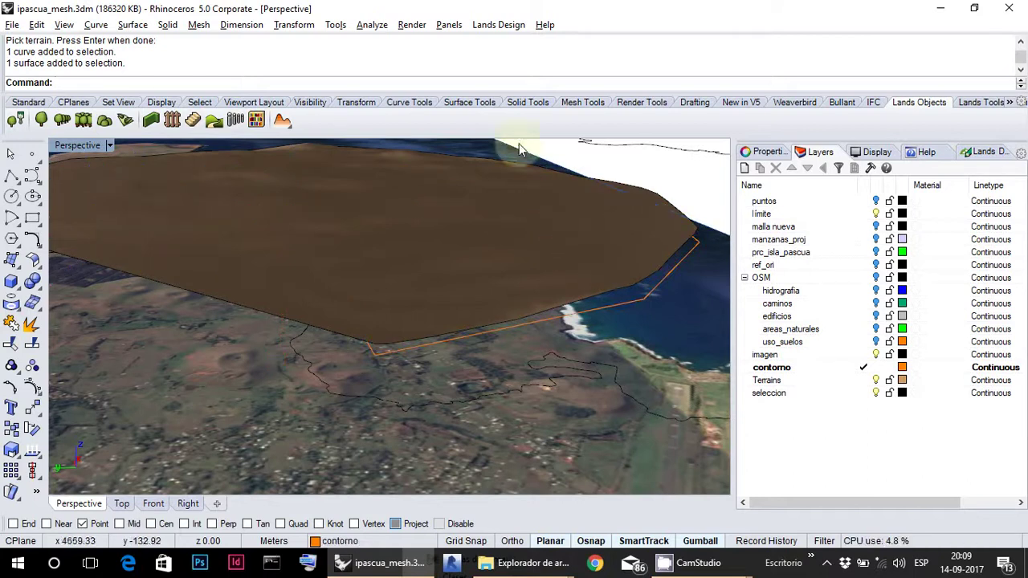
- Turn on the malla nueva layer and view the island mesh together with the town terrain from a low angle
{"action": "left_click", "coordinate": [32, 102]}
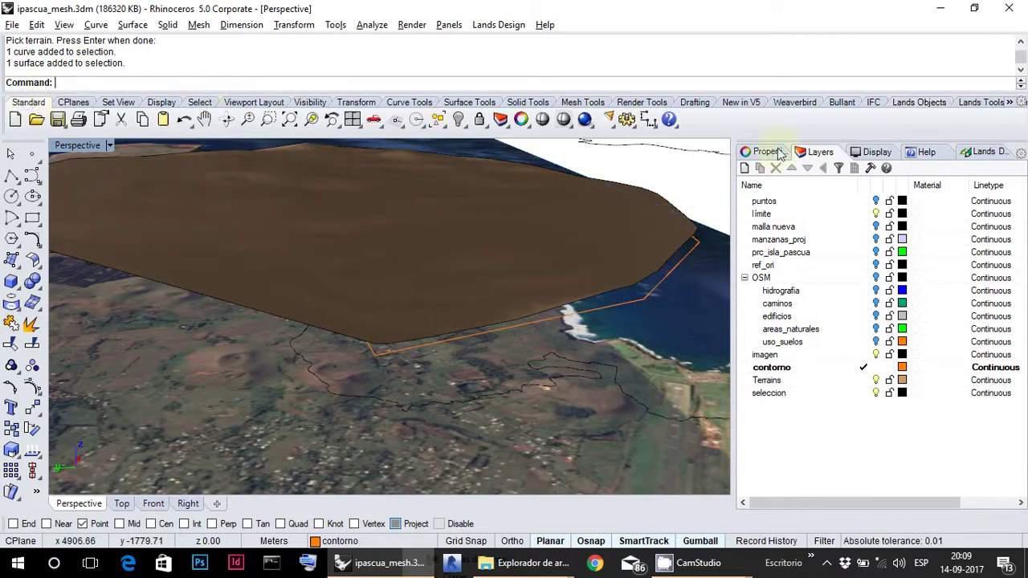
{"action": "left_click", "coordinate": [875, 226]}
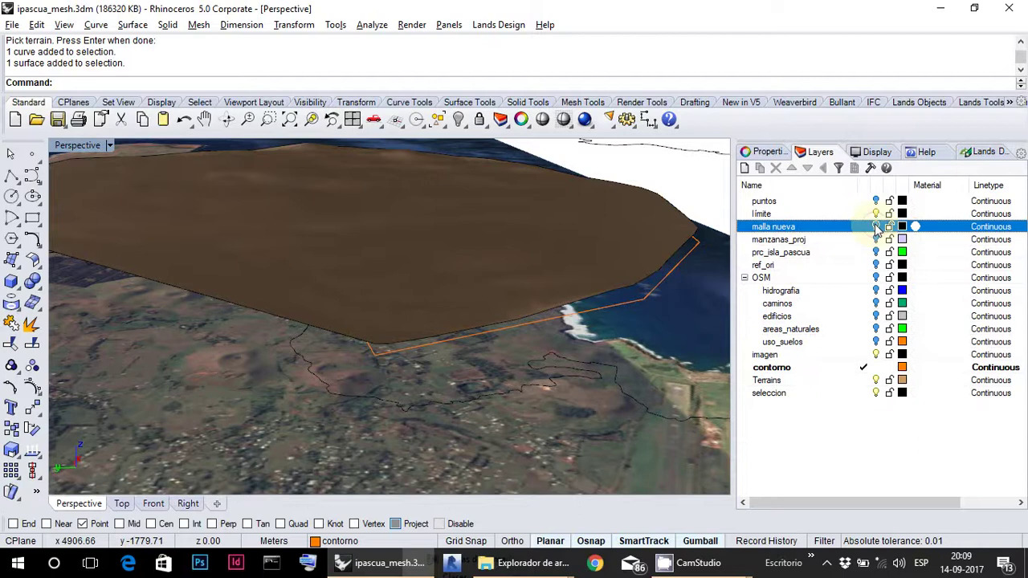
{"action": "scroll", "coordinate": [639, 273], "scroll_direction": "down", "scroll_amount": 8}
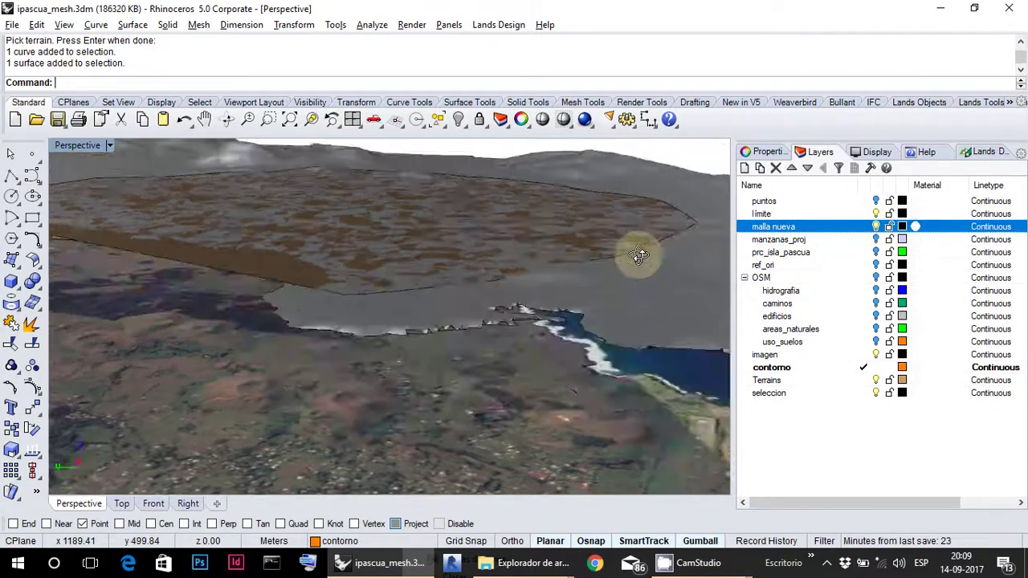
{"action": "scroll", "coordinate": [614, 267], "scroll_direction": "up", "scroll_amount": 6}
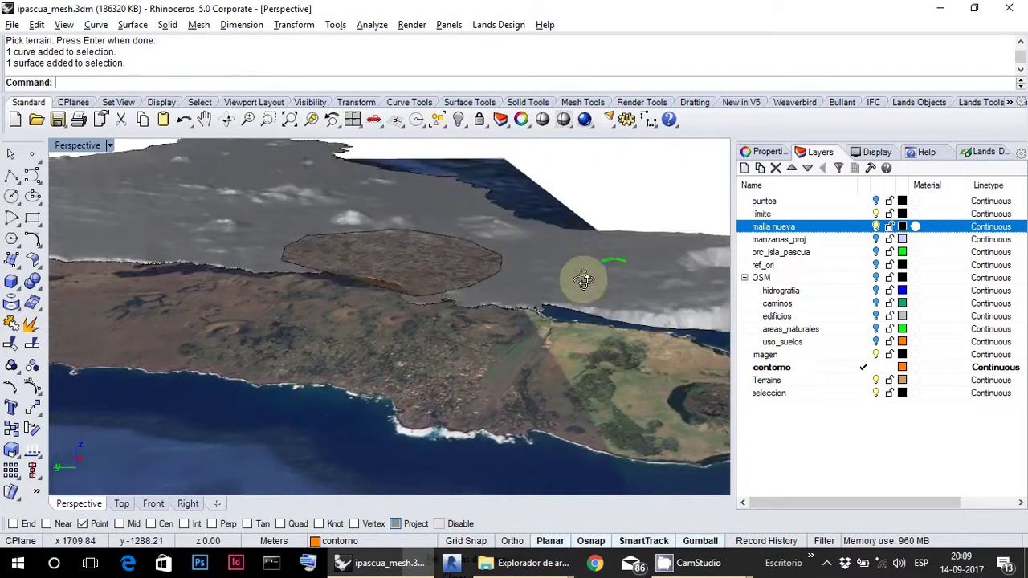
{"action": "scroll", "coordinate": [429, 258], "scroll_direction": "up", "scroll_amount": 4}
{"action": "right_click_drag", "start_coordinate": [433, 265], "coordinate": [474, 217]}
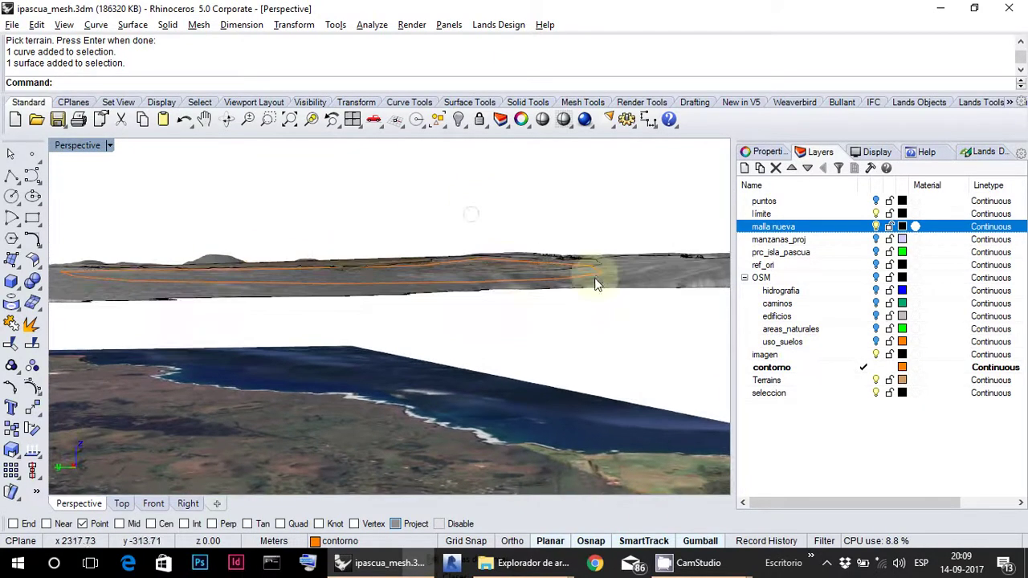
- Select the contorno outline curve and compare its height with the malla nueva mesh from several low angles
{"action": "left_click", "coordinate": [600, 274]}
{"action": "key", "text": "Down"}
{"action": "key", "text": "Down"}
{"action": "key", "text": "Down"}
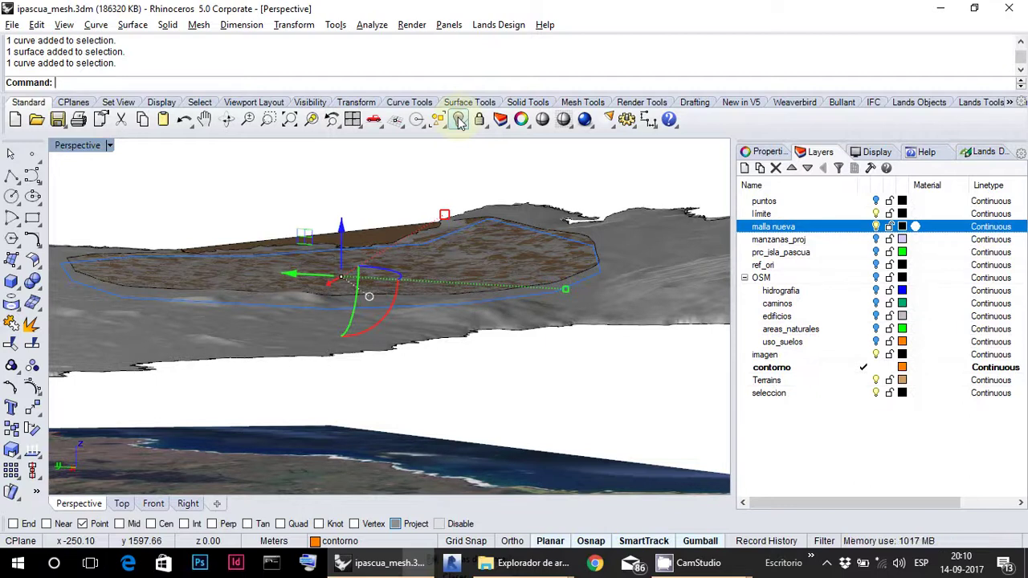
{"action": "key", "text": "Escape"}
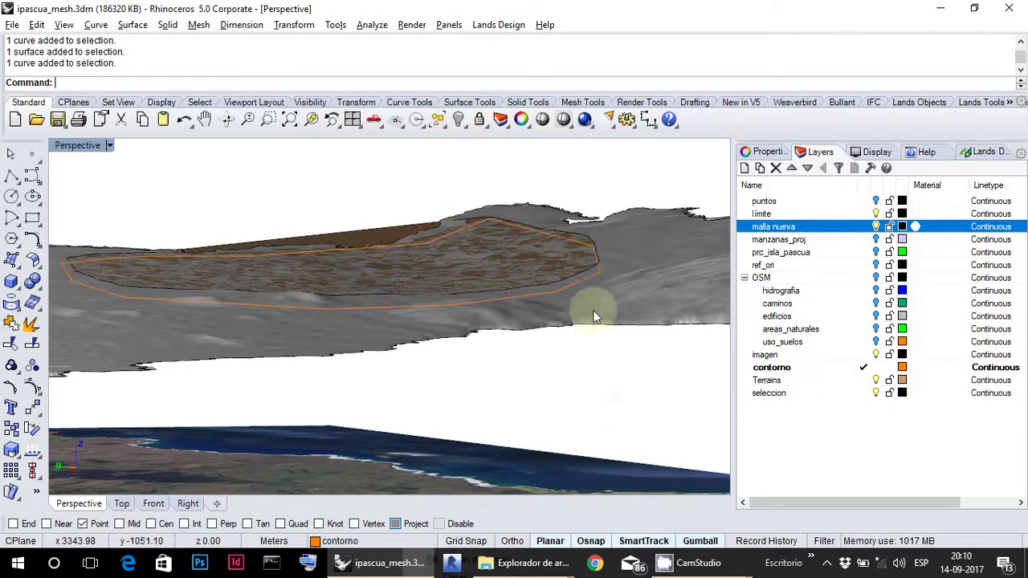
{"action": "right_click_drag", "start_coordinate": [591, 311], "coordinate": [602, 282]}
{"action": "left_click", "coordinate": [598, 273]}
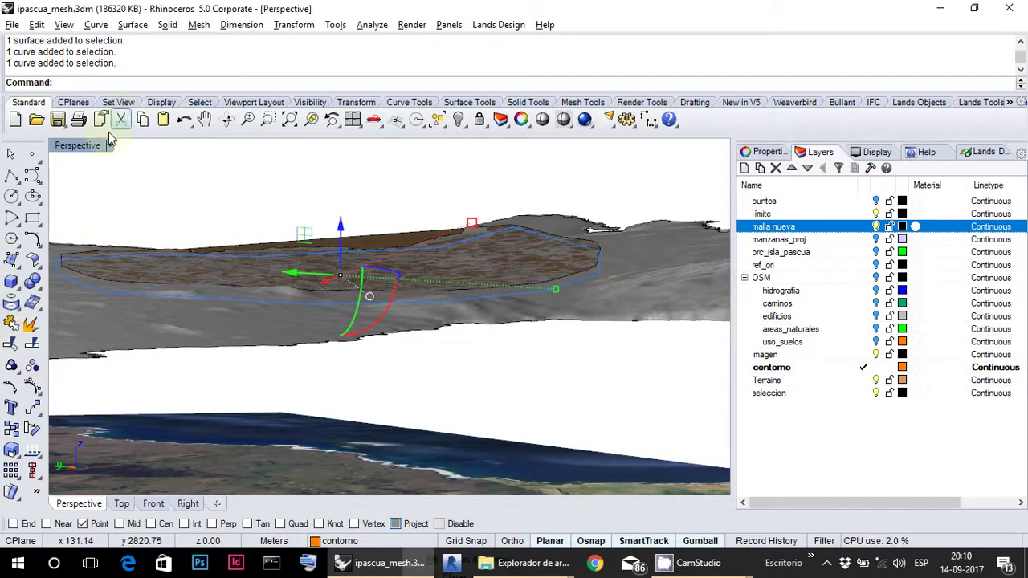
- Try the Rendered display mode in the Perspective viewport, return it to Shaded, and clear the curve selection
{"action": "left_click", "coordinate": [87, 148]}
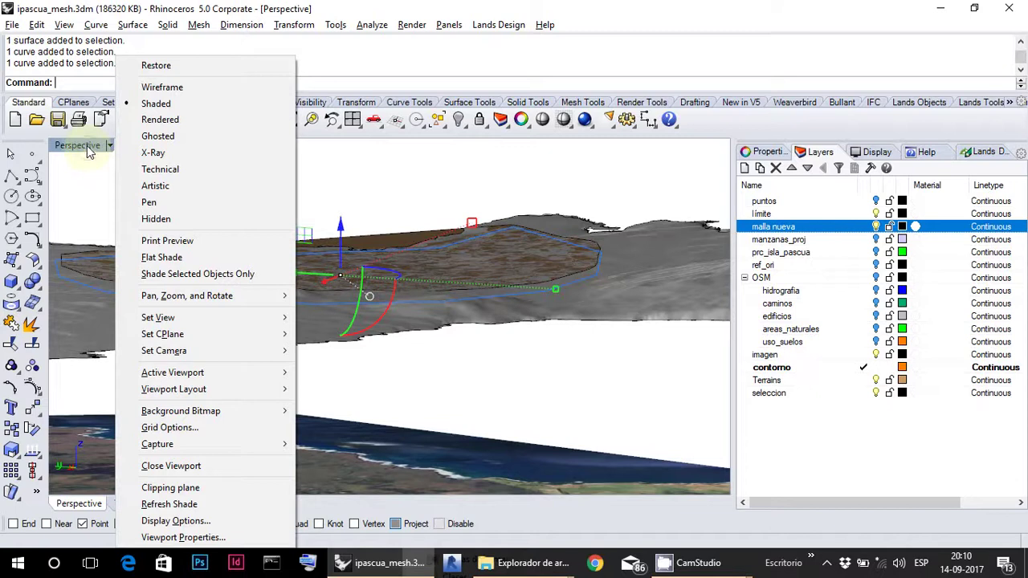
{"action": "left_click", "coordinate": [183, 120]}
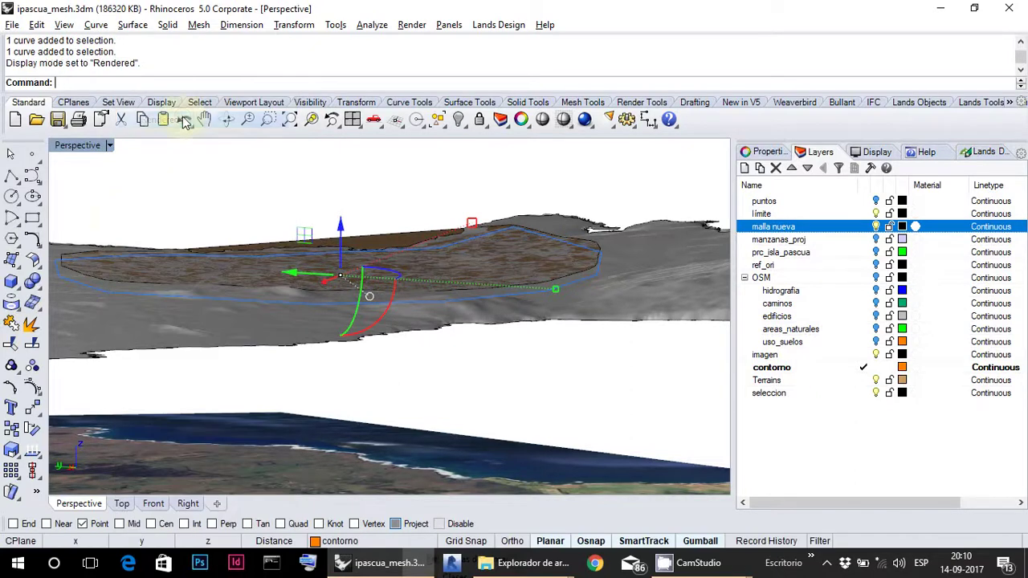
{"action": "left_click", "coordinate": [73, 145]}
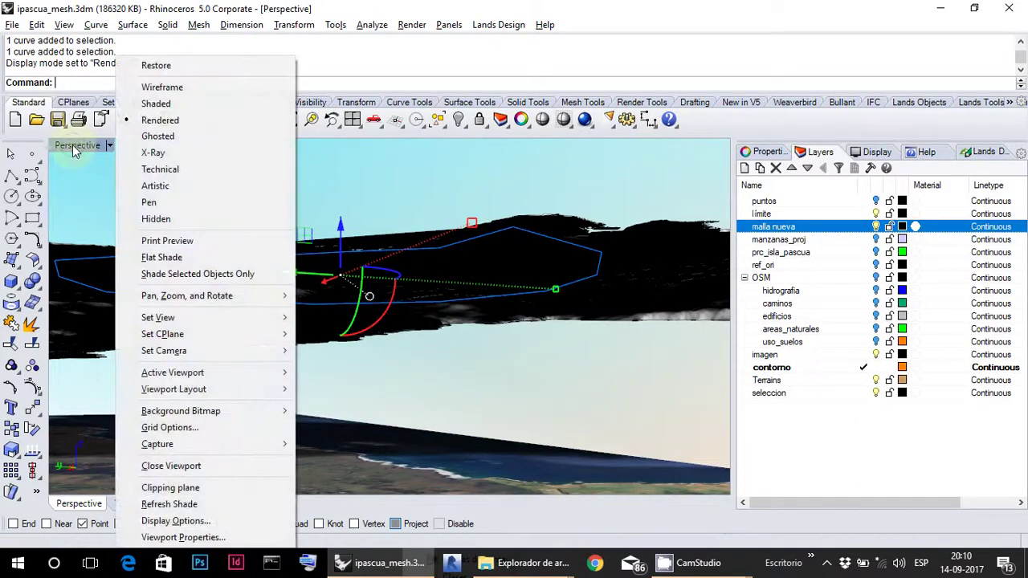
{"action": "left_click", "coordinate": [172, 102]}
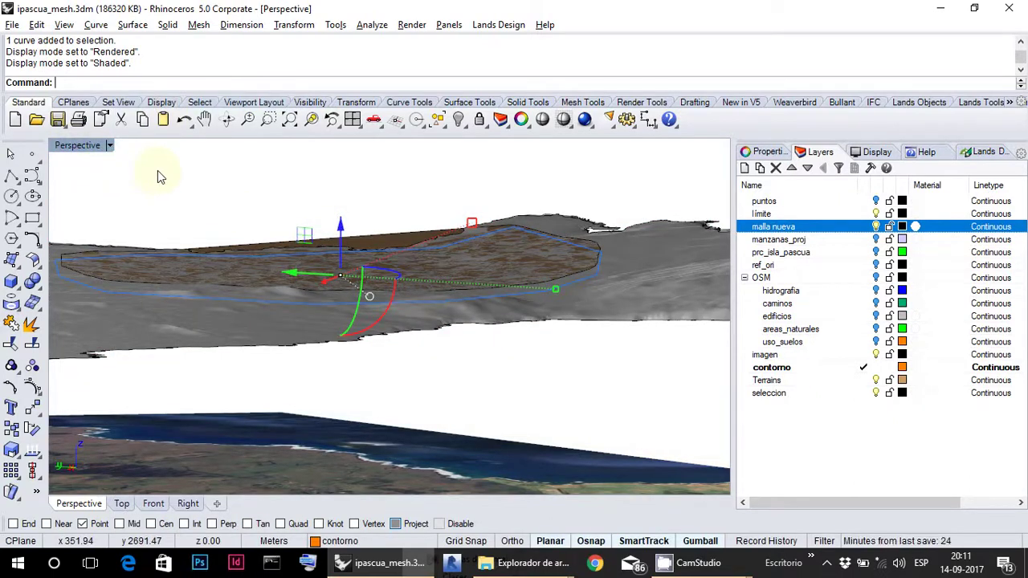
{"action": "left_click", "coordinate": [217, 209]}
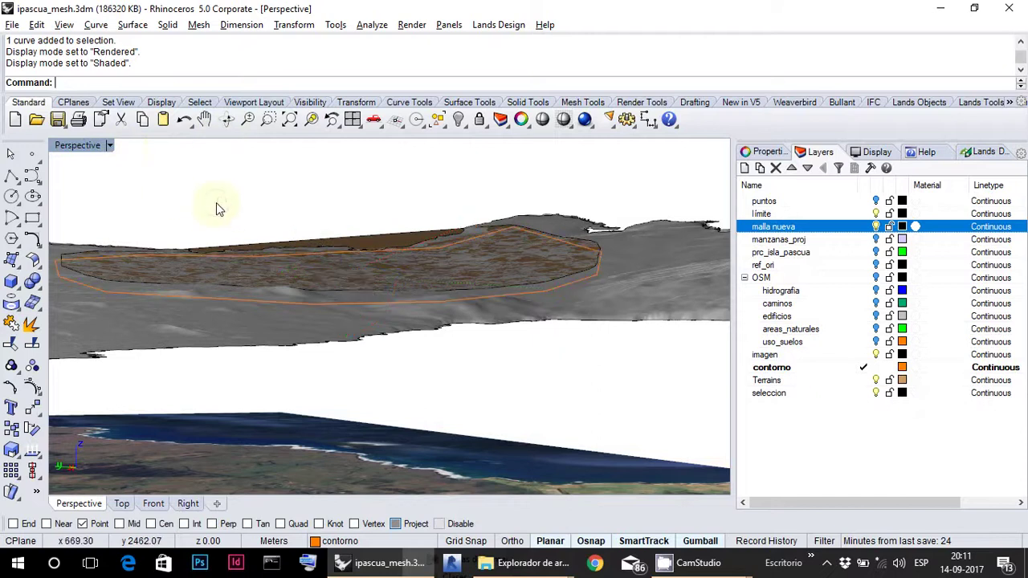
{"action": "left_click", "coordinate": [12, 305]}
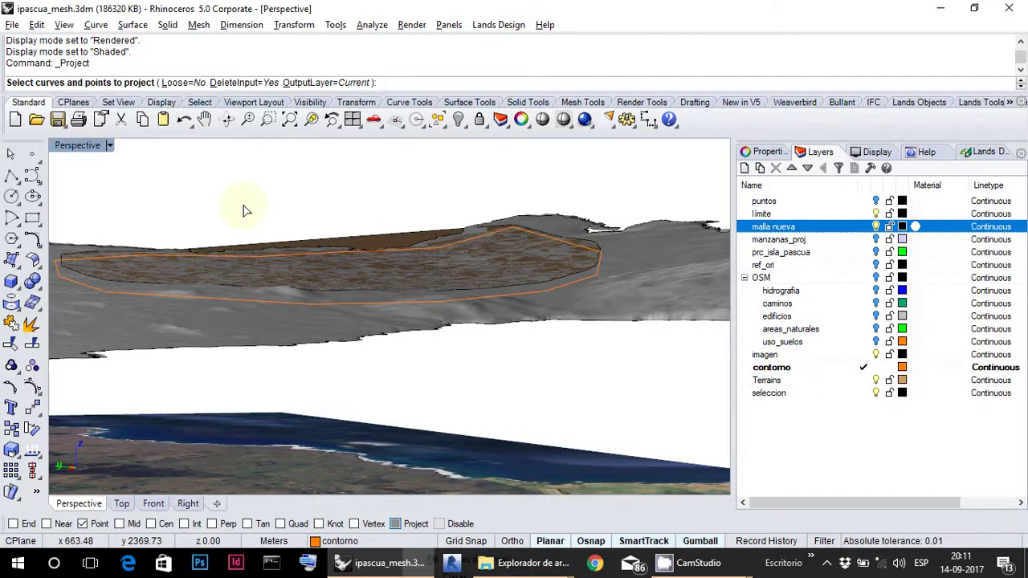
{"action": "left_click", "coordinate": [566, 287]}
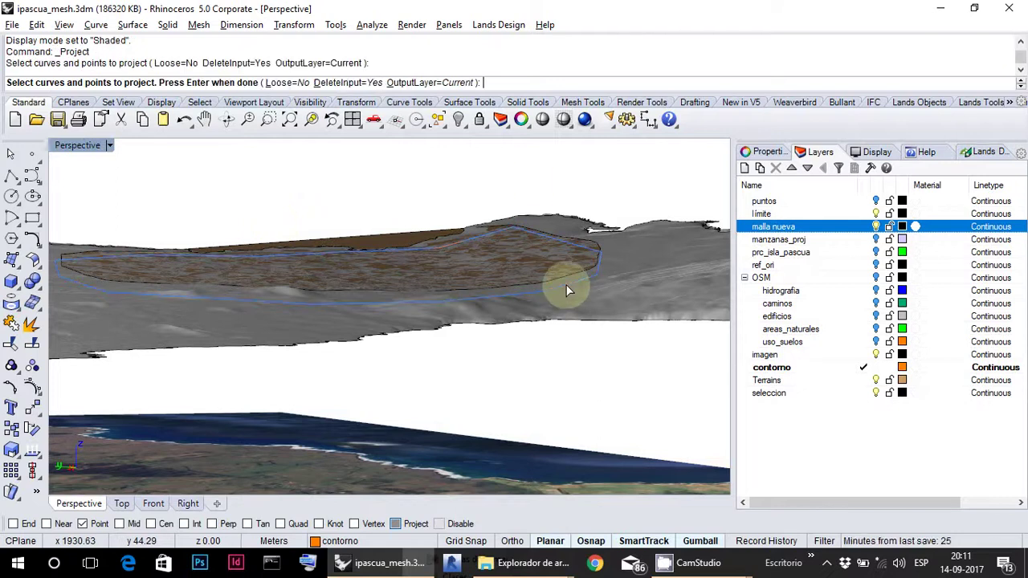
{"action": "right_click", "coordinate": [530, 183]}
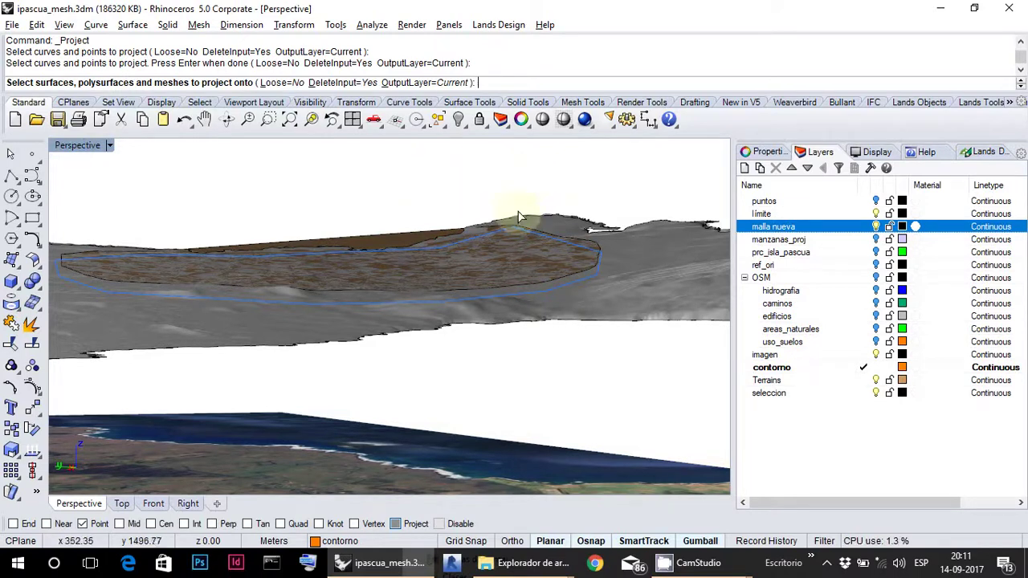
{"action": "left_click", "coordinate": [575, 206]}
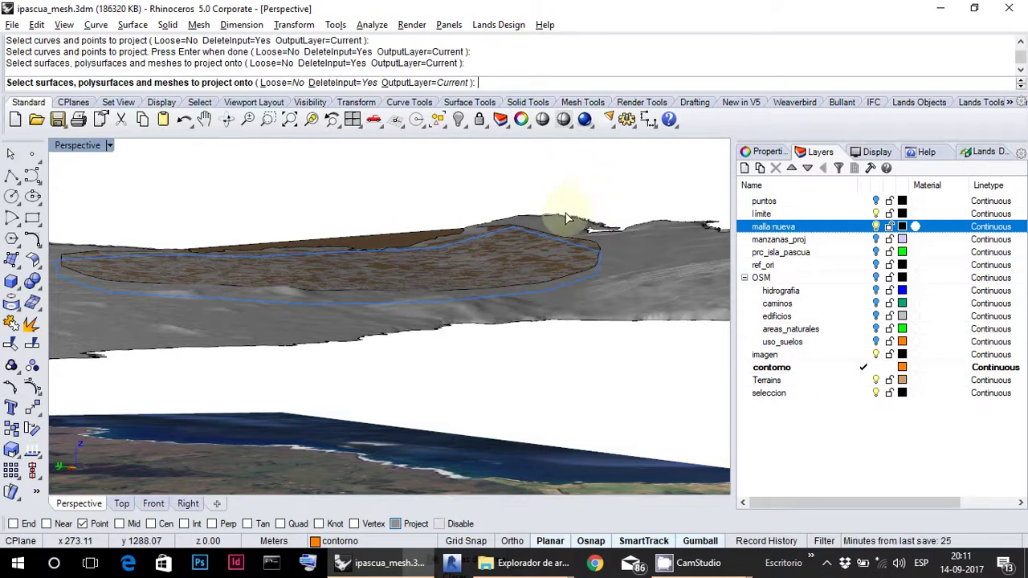
{"action": "left_click", "coordinate": [596, 260]}
{"action": "right_click_drag", "start_coordinate": [597, 259], "coordinate": [553, 206]}
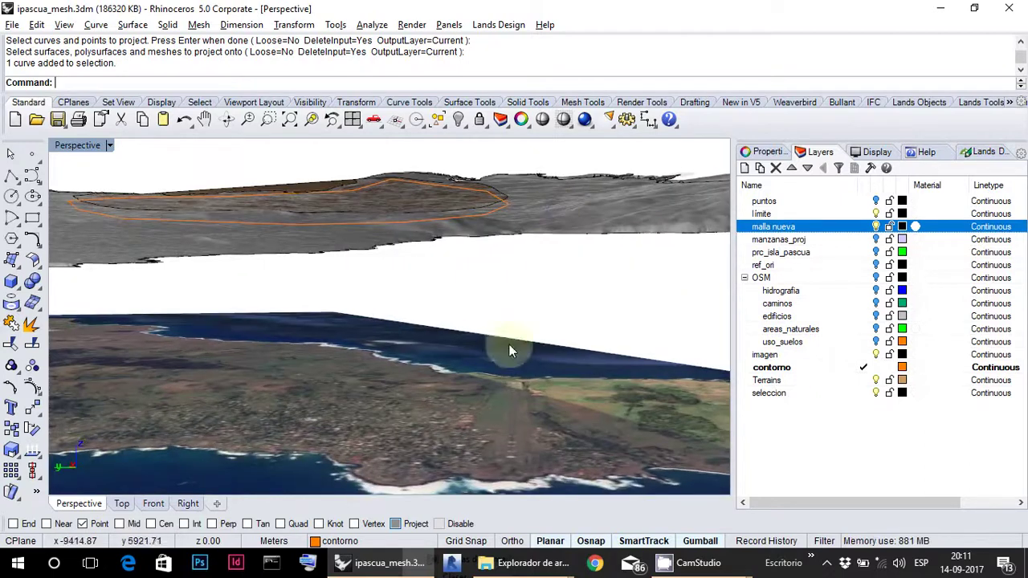
- Switch the imagen layer off and on to check the satellite image's position below the island mesh
{"action": "left_click", "coordinate": [501, 371]}
{"action": "left_click", "coordinate": [498, 278]}
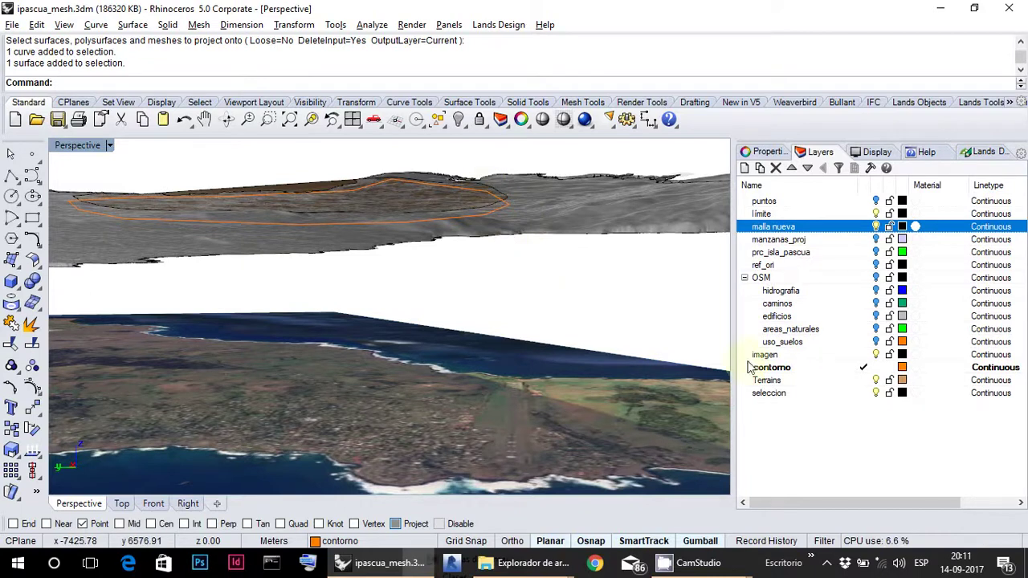
{"action": "left_click", "coordinate": [875, 354]}
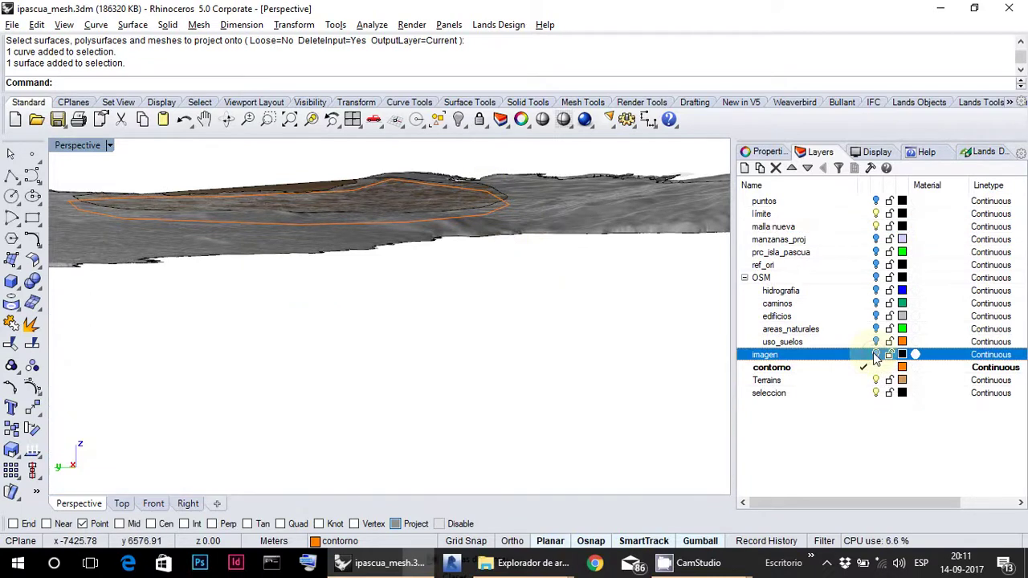
{"action": "left_click", "coordinate": [875, 354]}
{"action": "right_click_drag", "start_coordinate": [500, 286], "coordinate": [496, 271]}
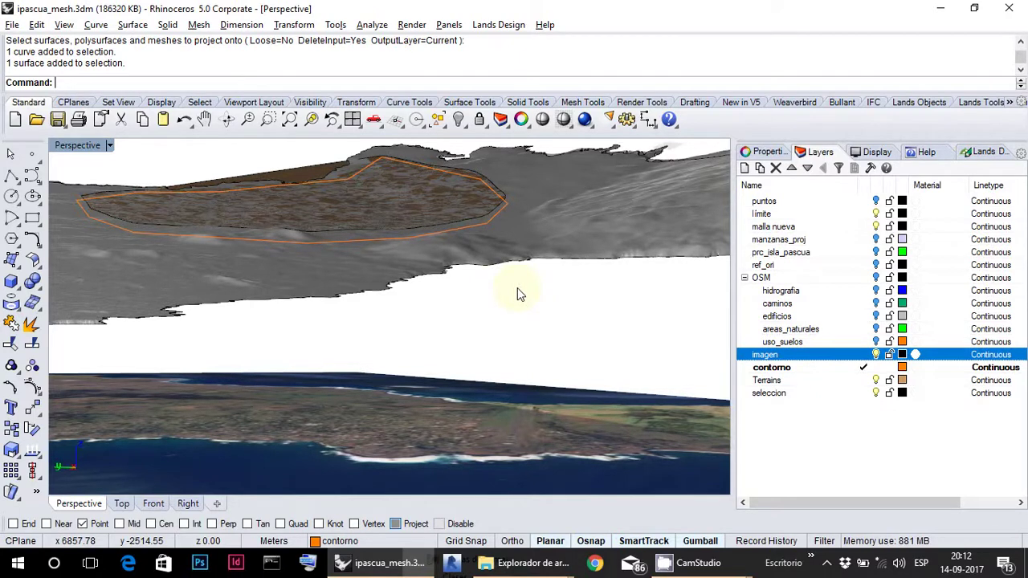
- Project the contorno outline curve onto the malla nueva mesh with DeleteInput=Yes and OutputLayer=Current
{"action": "left_click", "coordinate": [14, 305]}
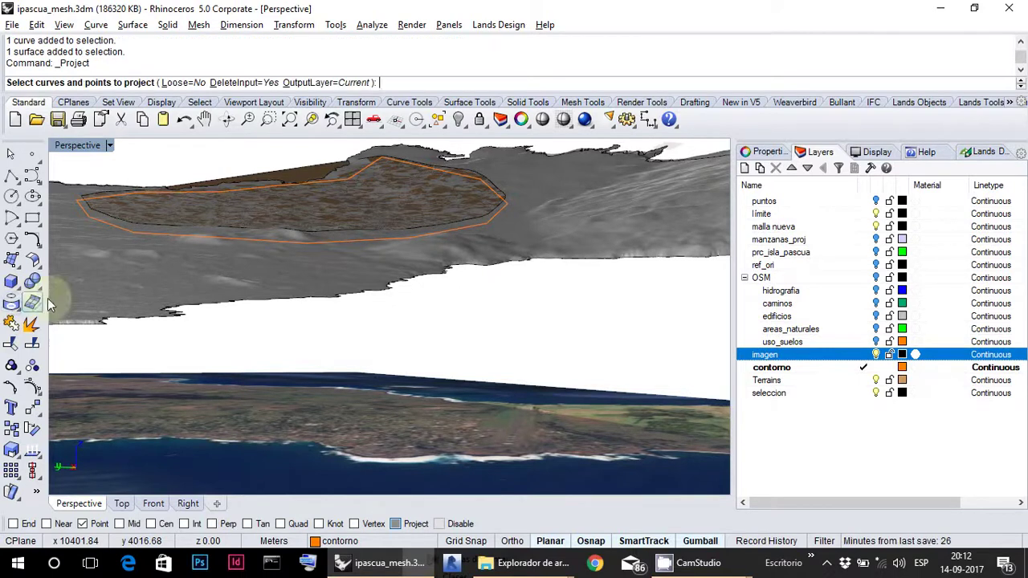
{"action": "left_click", "coordinate": [476, 228]}
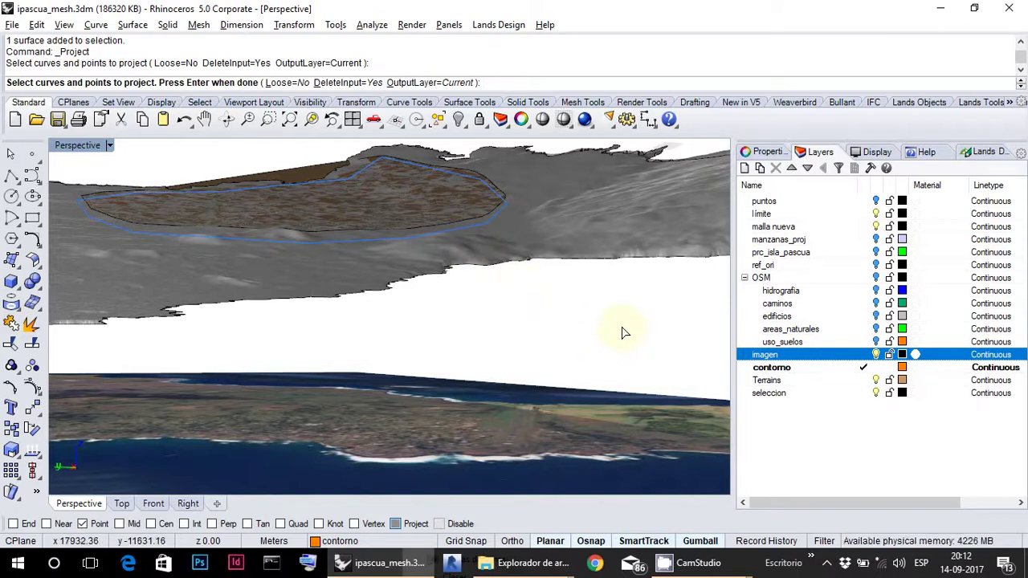
{"action": "key", "text": "Return"}
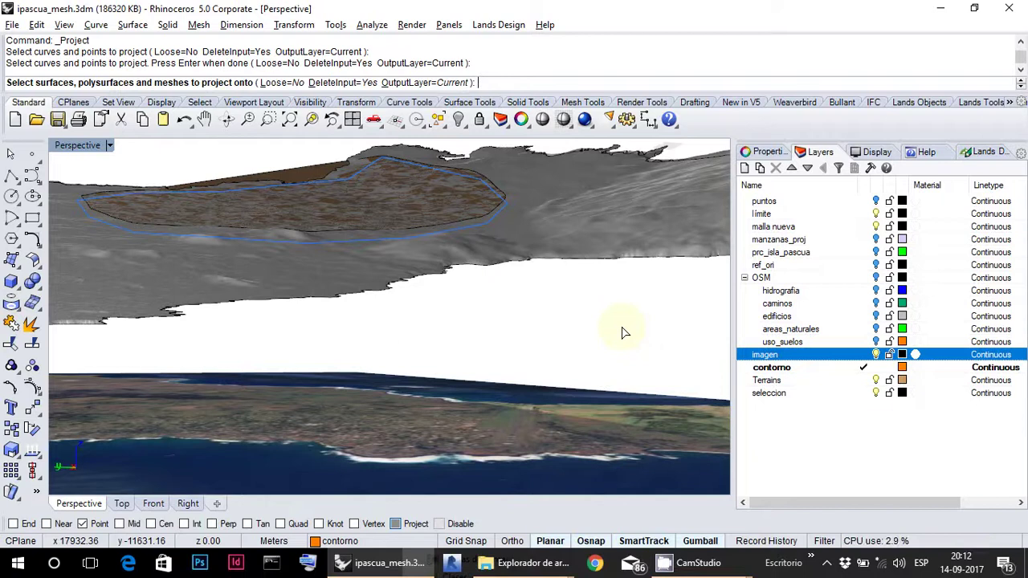
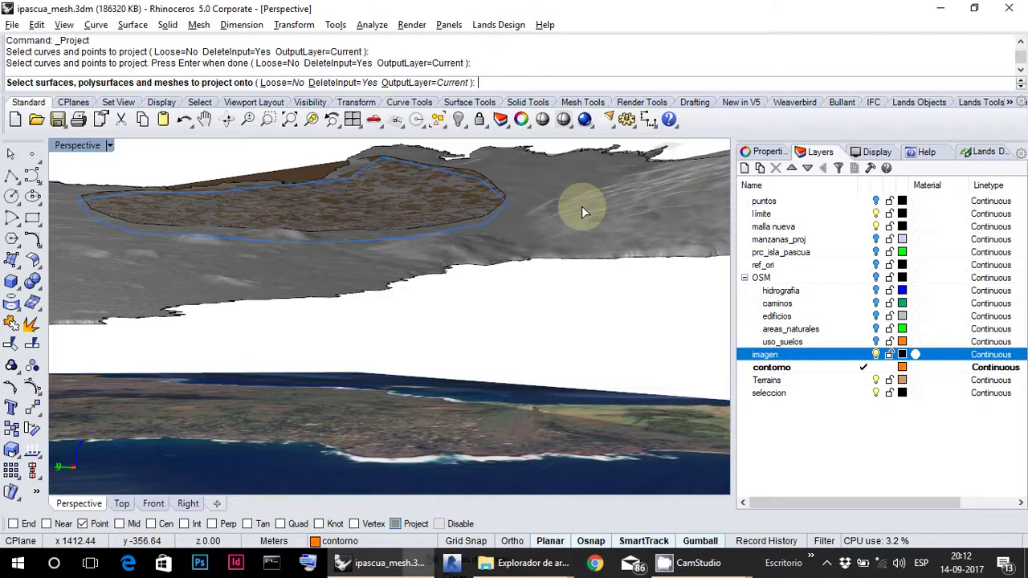
{"action": "left_click", "coordinate": [359, 85]}
{"action": "left_click", "coordinate": [347, 83]}
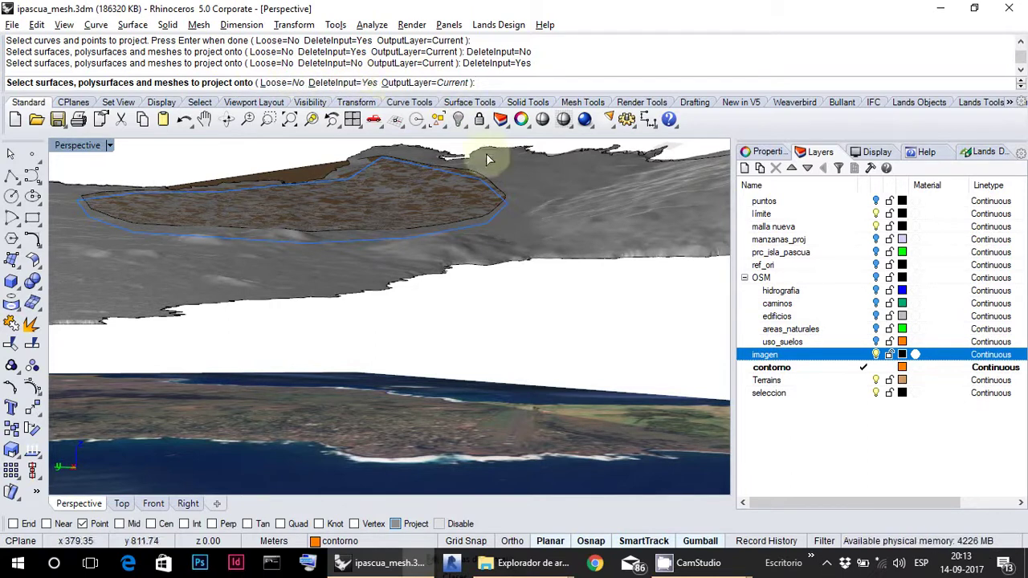
{"action": "left_click", "coordinate": [543, 175]}
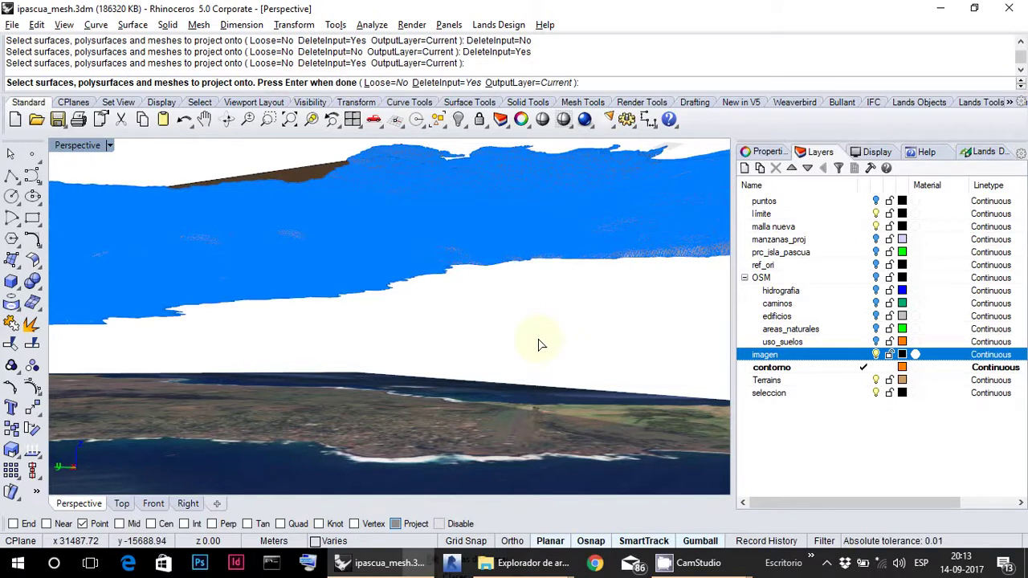
{"action": "key", "text": "Return"}
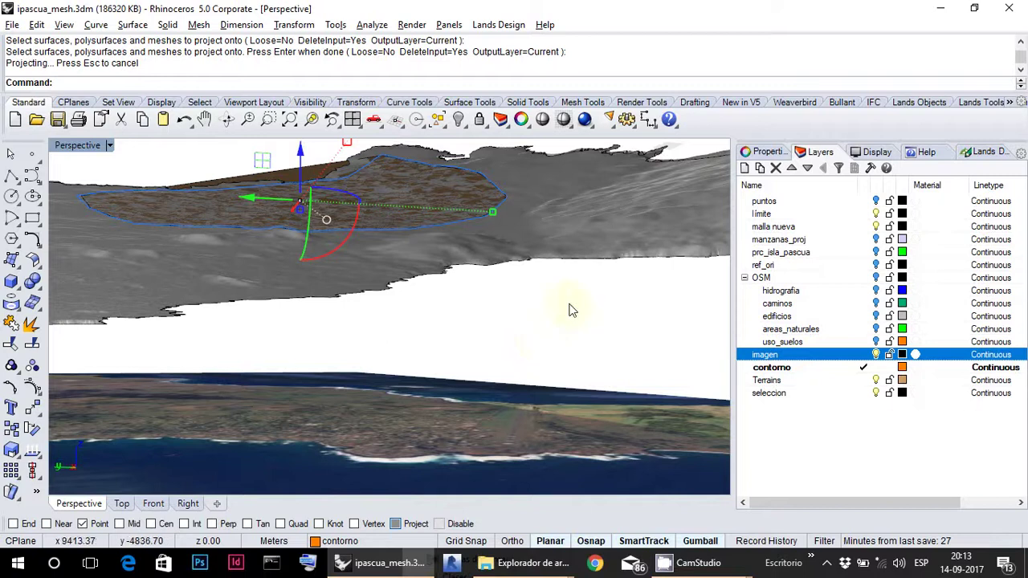
- Inspect the projected outline on the mesh, and hide the malla nueva layer to compare the curve with the terrain's edge
{"action": "right_click_drag", "start_coordinate": [412, 236], "coordinate": [465, 233]}
{"action": "right_click_drag", "start_coordinate": [432, 164], "coordinate": [461, 222]}
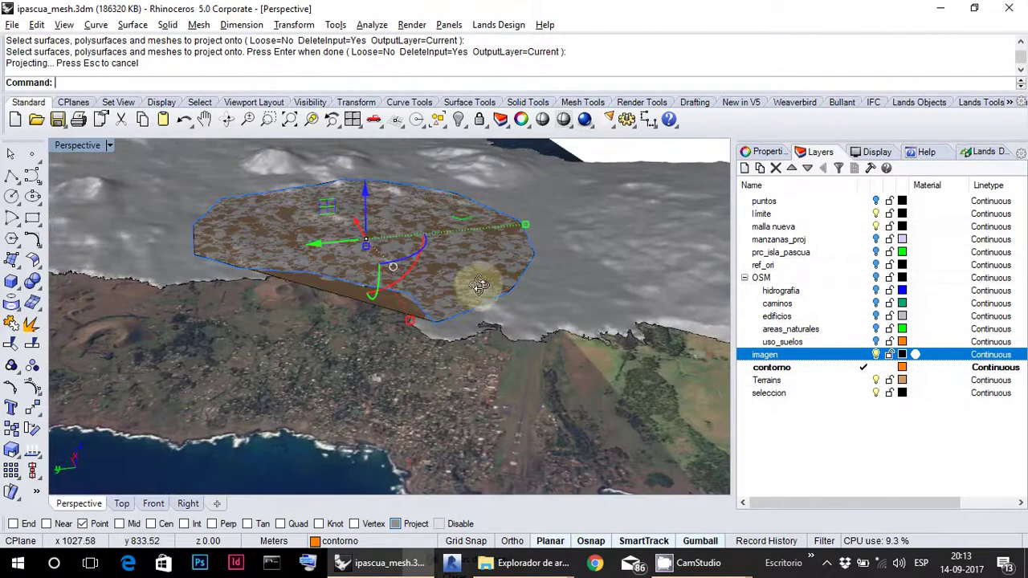
{"action": "right_click_drag", "start_coordinate": [474, 280], "coordinate": [484, 251]}
{"action": "scroll", "coordinate": [481, 251], "scroll_direction": "up", "scroll_amount": 5}
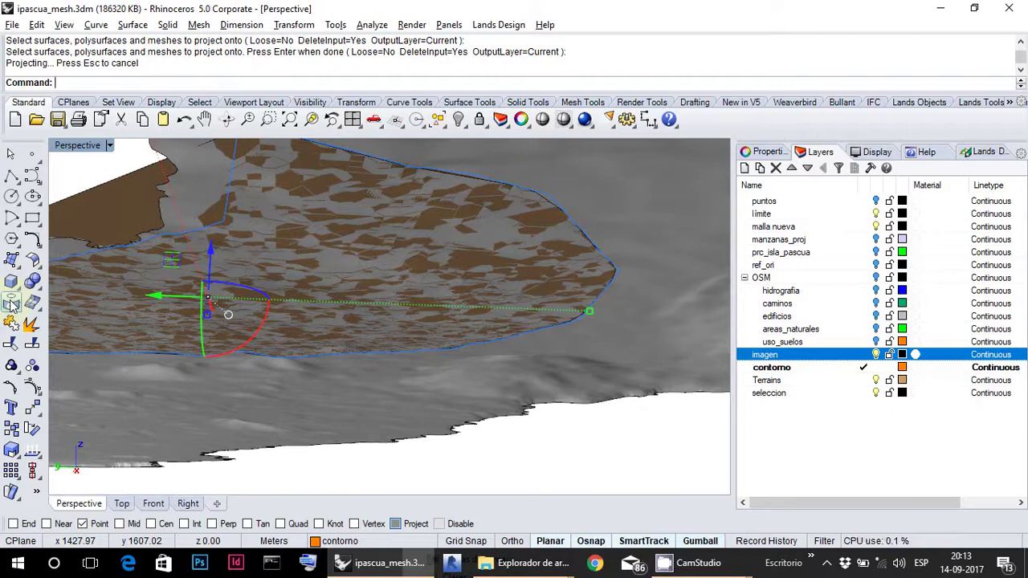
{"action": "right_click_drag", "start_coordinate": [202, 257], "coordinate": [301, 329]}
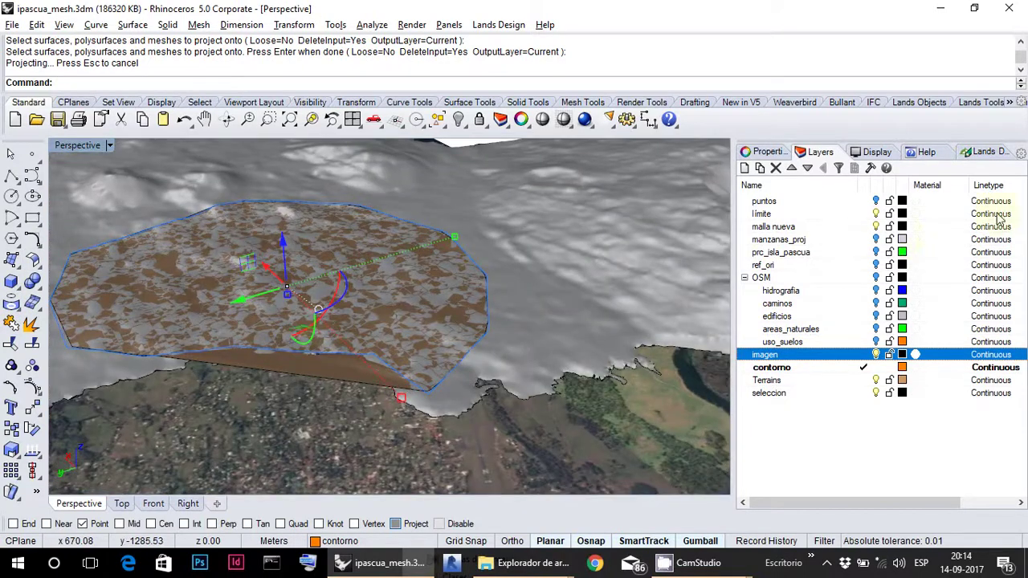
{"action": "left_click", "coordinate": [876, 227]}
{"action": "right_click_drag", "start_coordinate": [630, 274], "coordinate": [296, 355]}
{"action": "scroll", "coordinate": [321, 345], "scroll_direction": "up", "scroll_amount": 5}
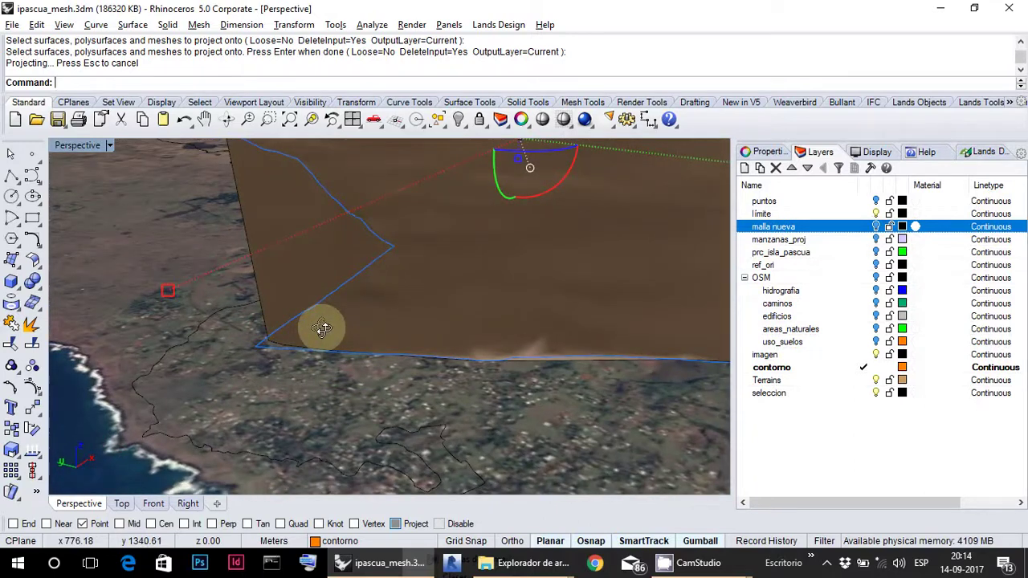
{"action": "scroll", "coordinate": [286, 346], "scroll_direction": "up", "scroll_amount": 3}
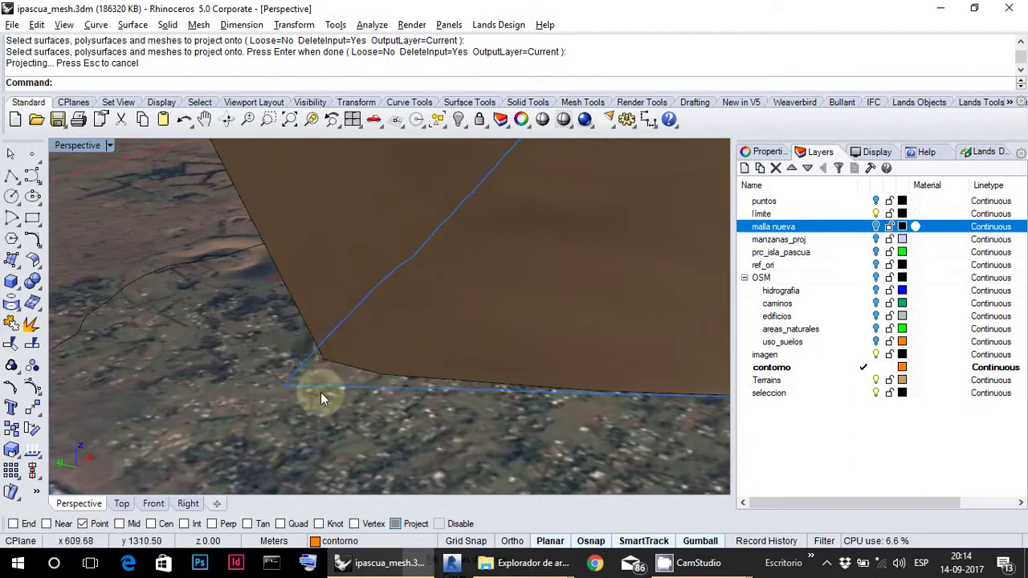
{"action": "scroll", "coordinate": [302, 345], "scroll_direction": "down", "scroll_amount": 6}
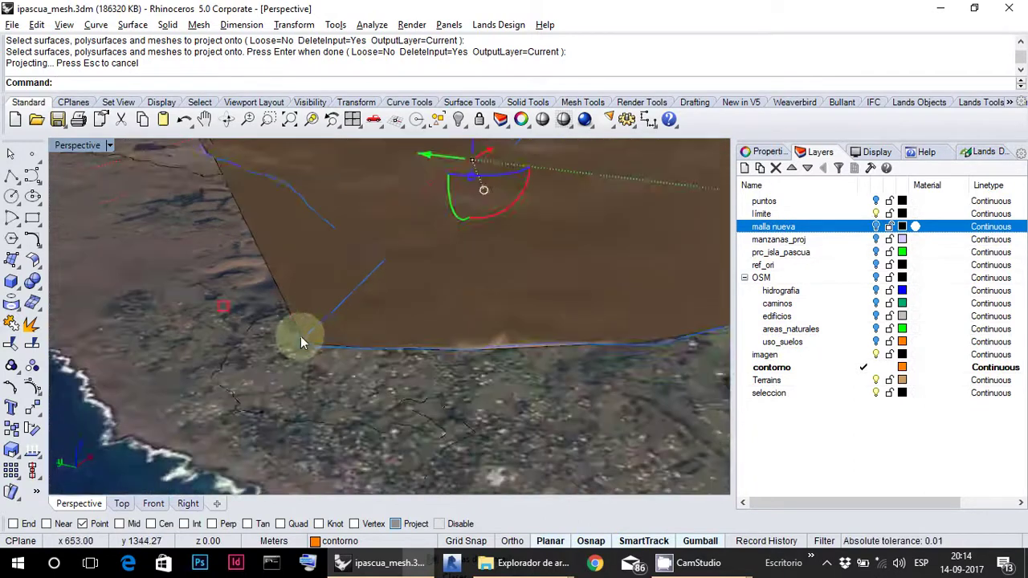
{"action": "scroll", "coordinate": [373, 289], "scroll_direction": "up", "scroll_amount": 3}
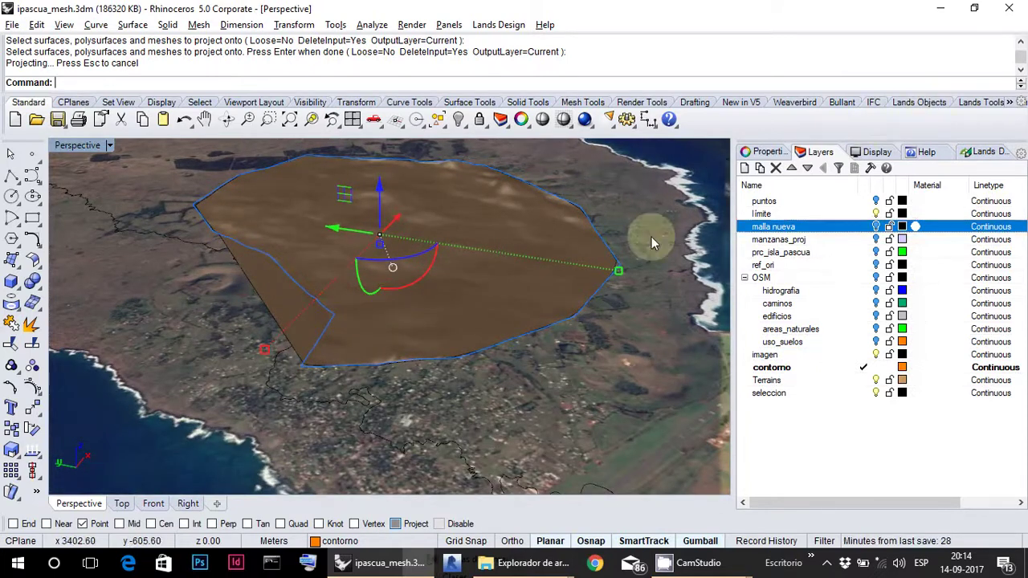
{"action": "right_click_drag", "start_coordinate": [651, 238], "coordinate": [698, 172]}
{"action": "left_click", "coordinate": [466, 288]}
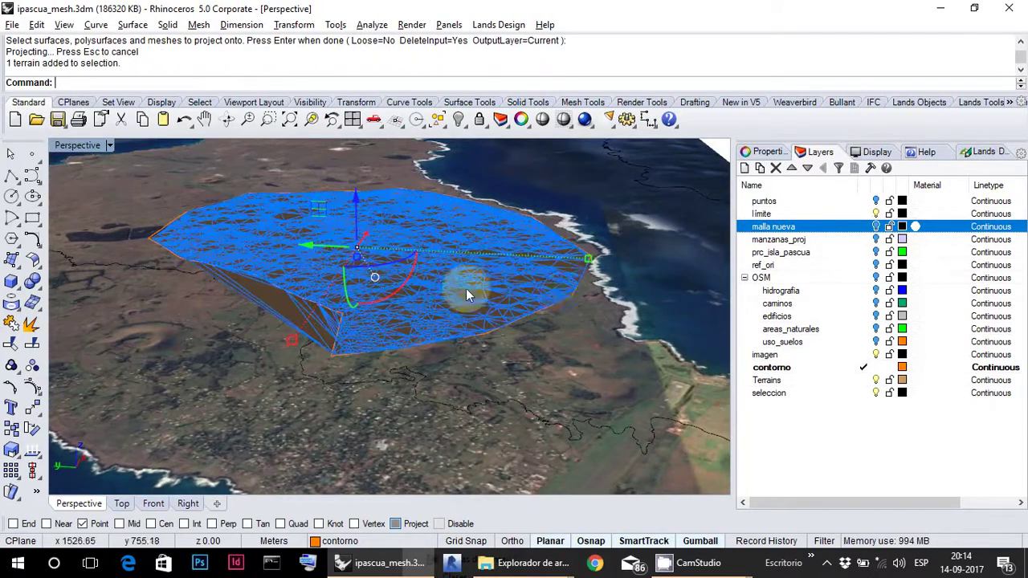
{"action": "key", "text": "Return"}
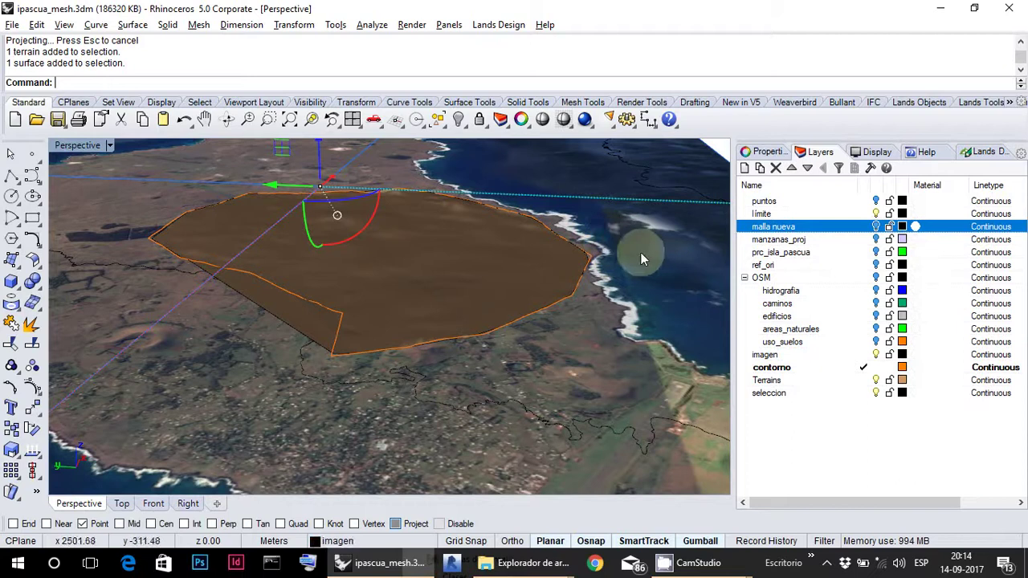
{"action": "left_click", "coordinate": [614, 294]}
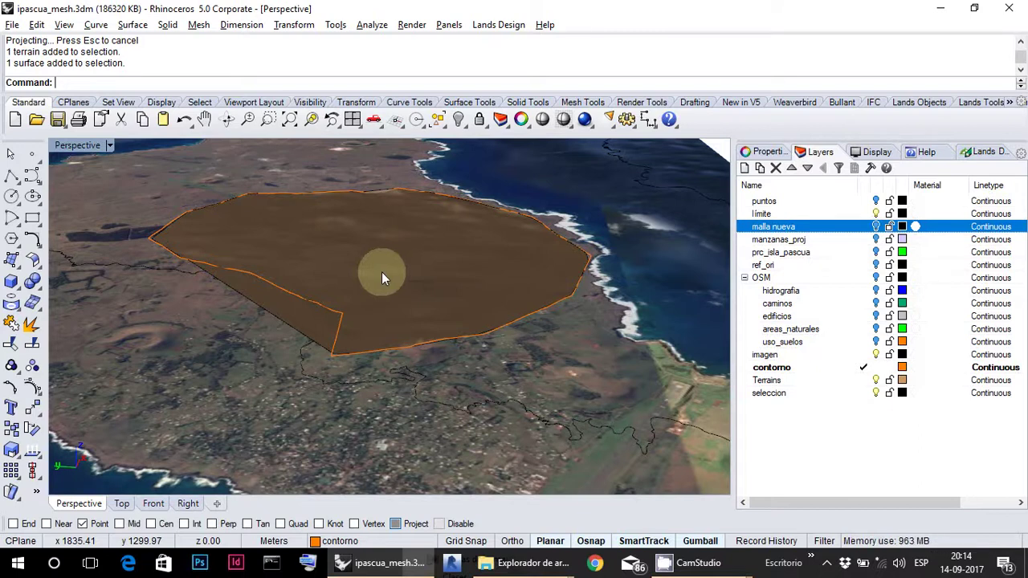
- Try trimming the Lands Design terrain with a terrain boundary that follows the projected contorno curve
{"action": "left_click", "coordinate": [919, 104]}
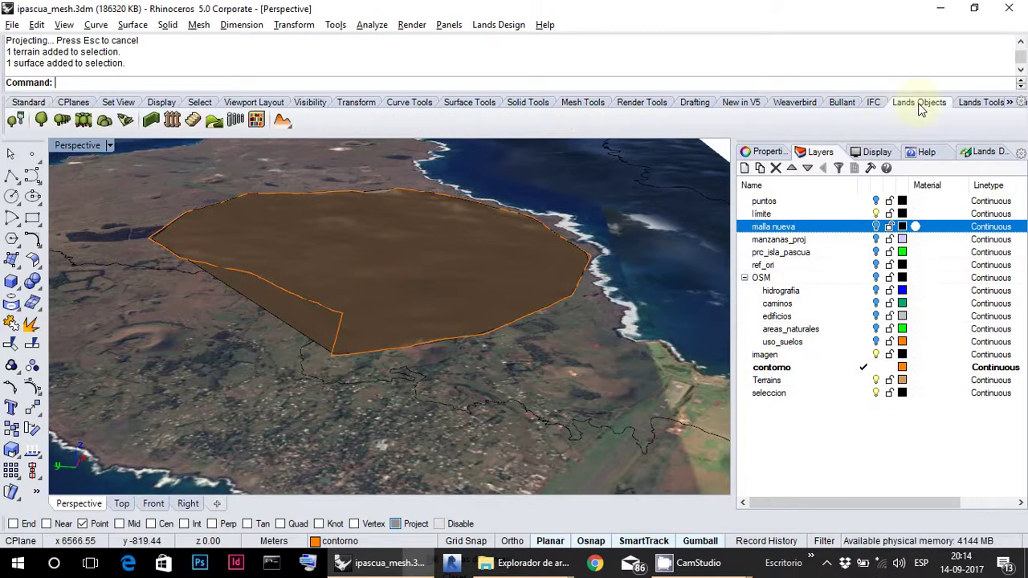
{"action": "left_click", "coordinate": [288, 124]}
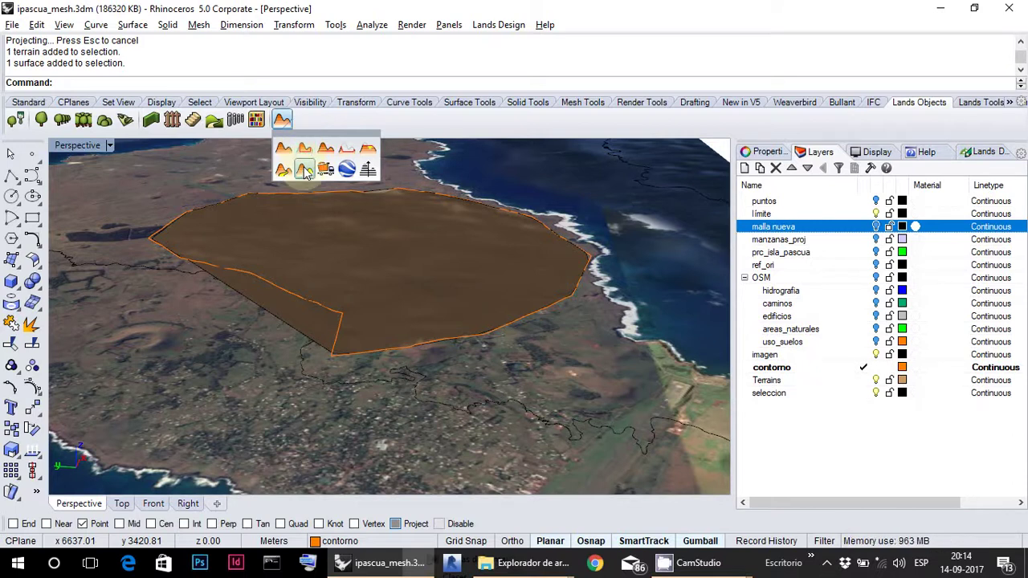
{"action": "left_click", "coordinate": [304, 150]}
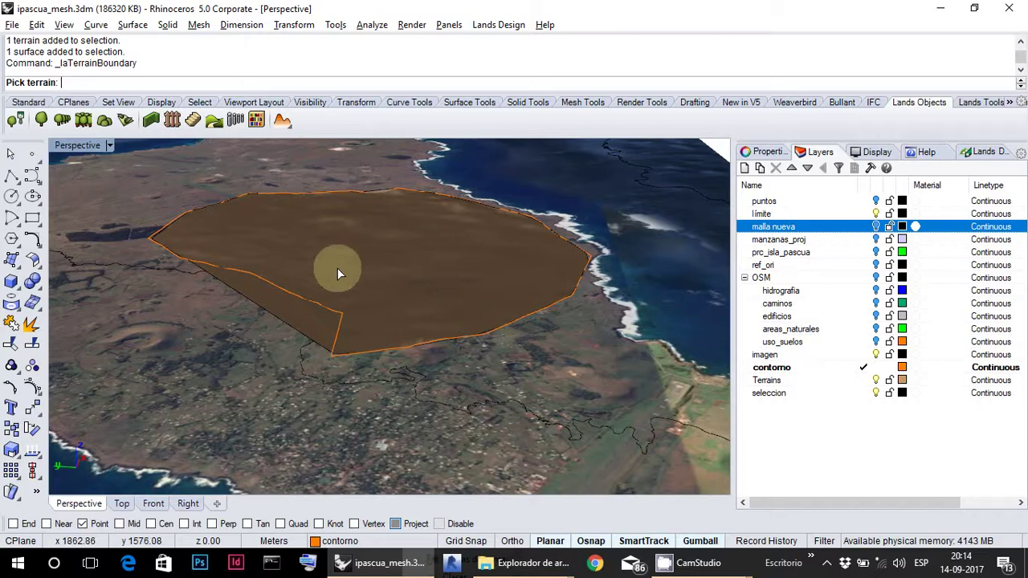
{"action": "left_click", "coordinate": [391, 253]}
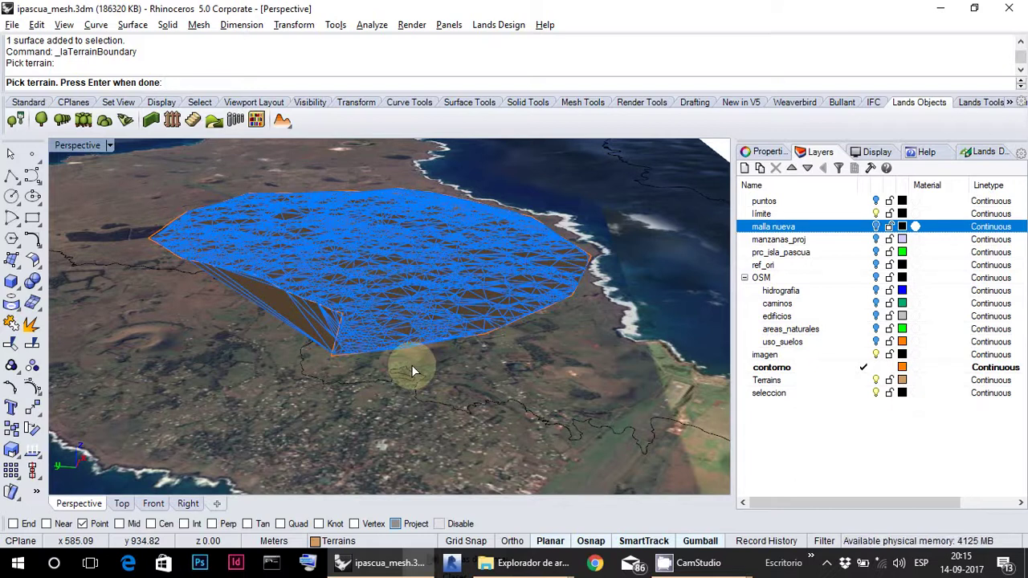
{"action": "key", "text": "Return"}
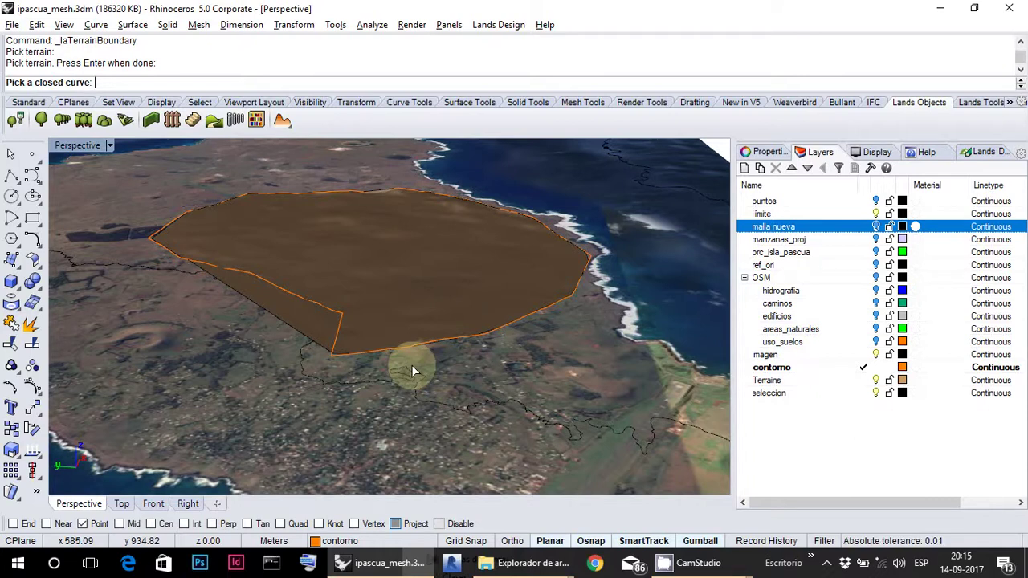
{"action": "left_click", "coordinate": [325, 309]}
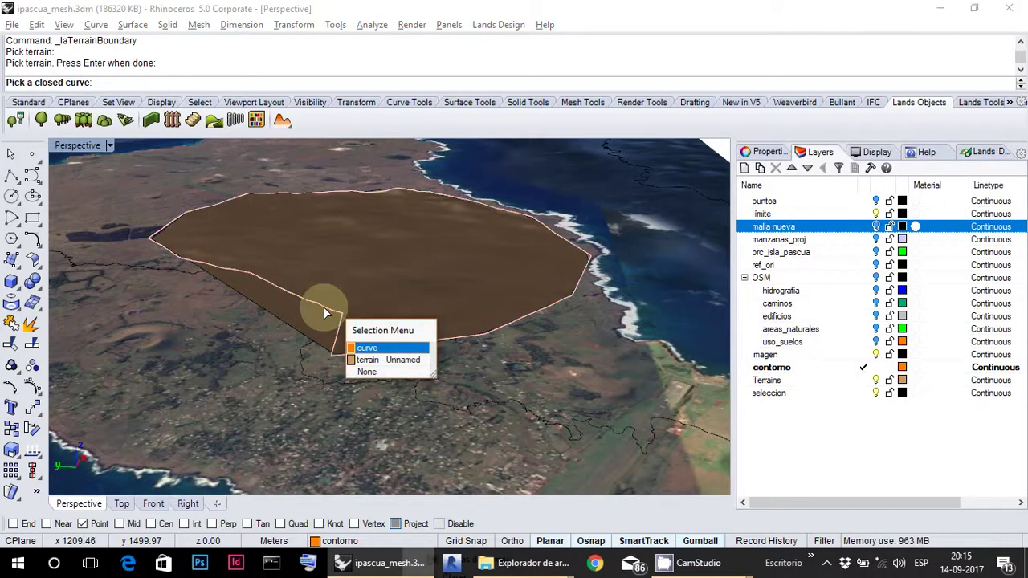
{"action": "left_click", "coordinate": [393, 347]}
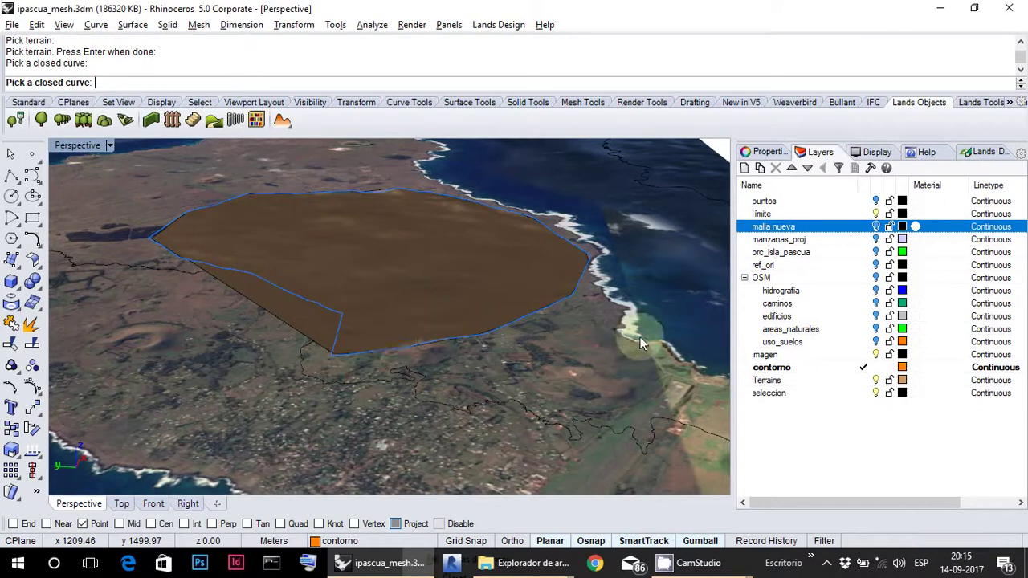
{"action": "key", "text": "Return"}
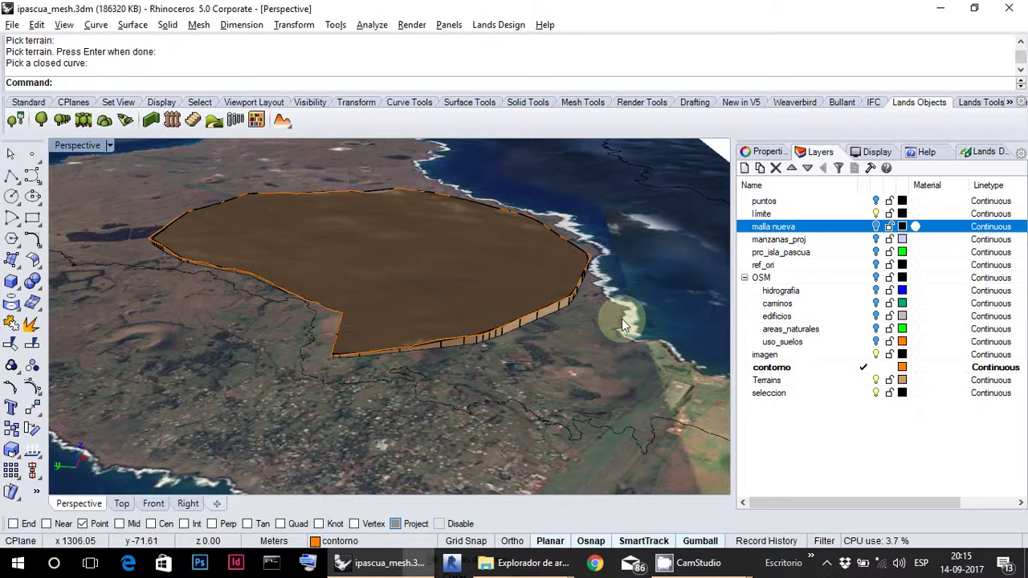
- Inspect the side walls and edges of the trimmed terrain, and undo the terrain boundary
{"action": "right_click_drag", "start_coordinate": [602, 349], "coordinate": [339, 298]}
{"action": "scroll", "coordinate": [447, 321], "scroll_direction": "up", "scroll_amount": 3}
{"action": "scroll", "coordinate": [450, 319], "scroll_direction": "down", "scroll_amount": 2}
{"action": "right_click_drag", "start_coordinate": [485, 320], "coordinate": [344, 299]}
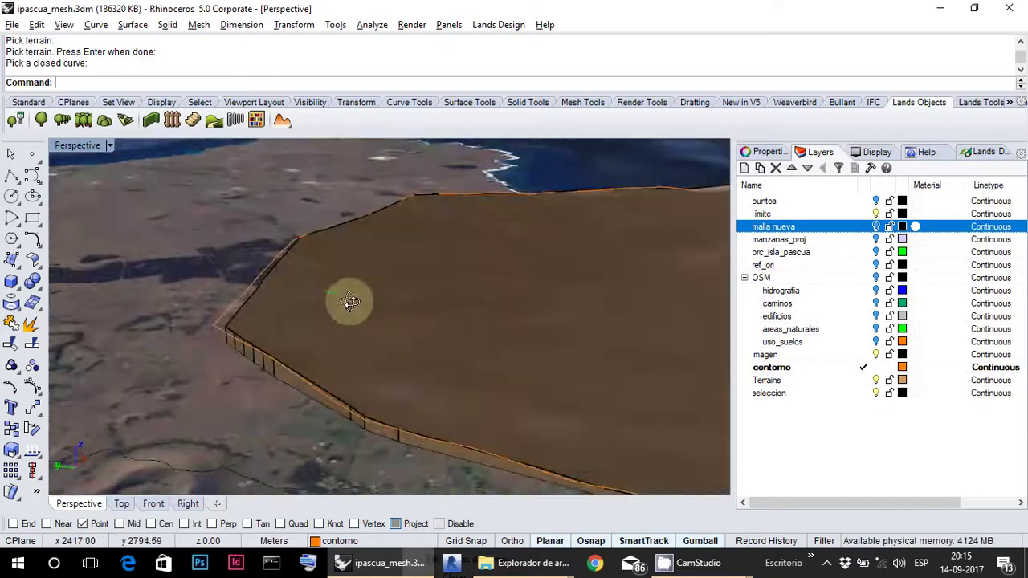
{"action": "scroll", "coordinate": [344, 300], "scroll_direction": "down", "scroll_amount": 5}
{"action": "scroll", "coordinate": [440, 339], "scroll_direction": "up", "scroll_amount": 5}
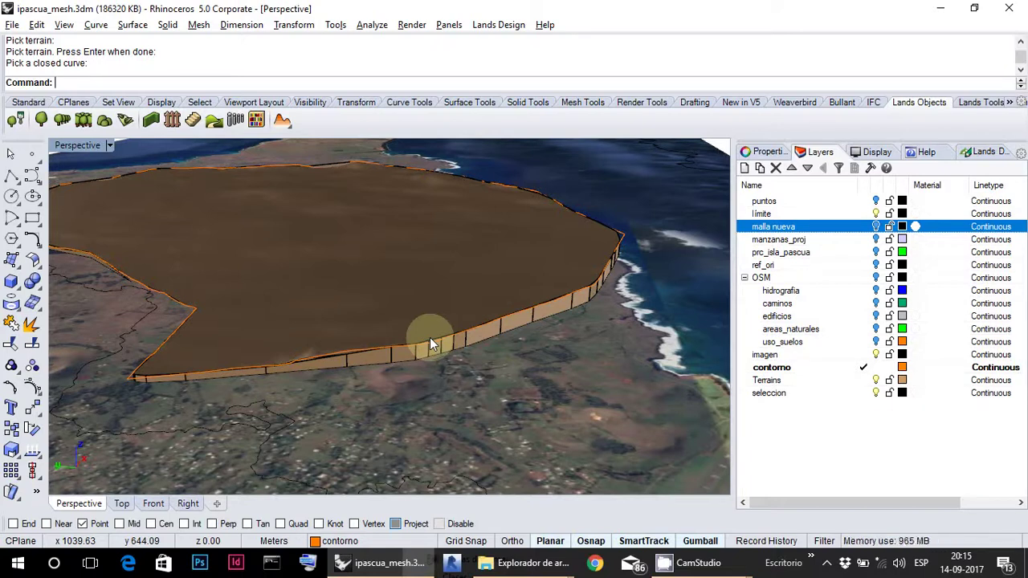
{"action": "key", "text": "ctrl+z"}
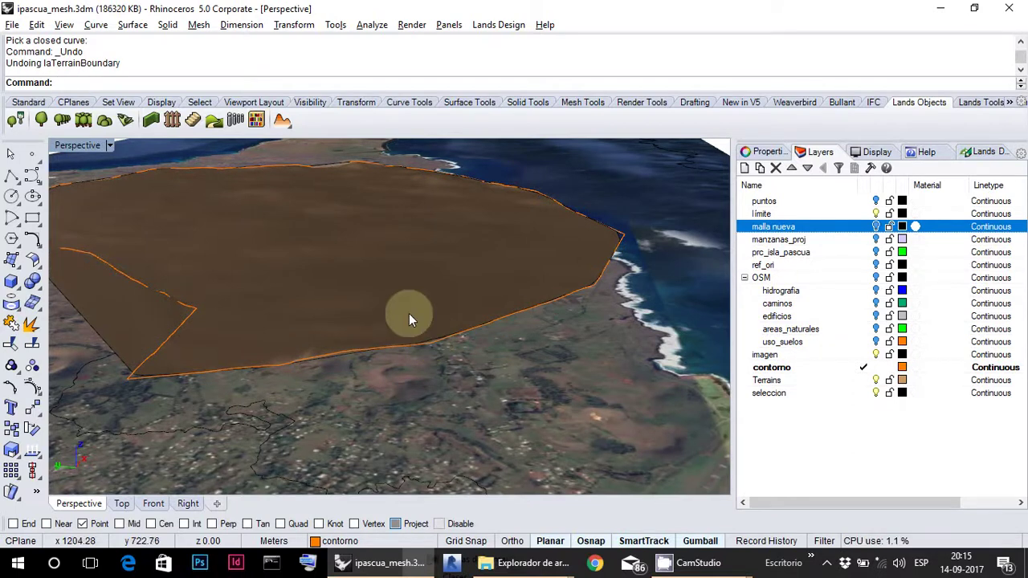
- Select the projected contorno curve and examine how its inner corner and edges fit the untrimmed terrain
{"action": "right_click_drag", "start_coordinate": [408, 316], "coordinate": [201, 165]}
{"action": "left_click", "coordinate": [326, 304]}
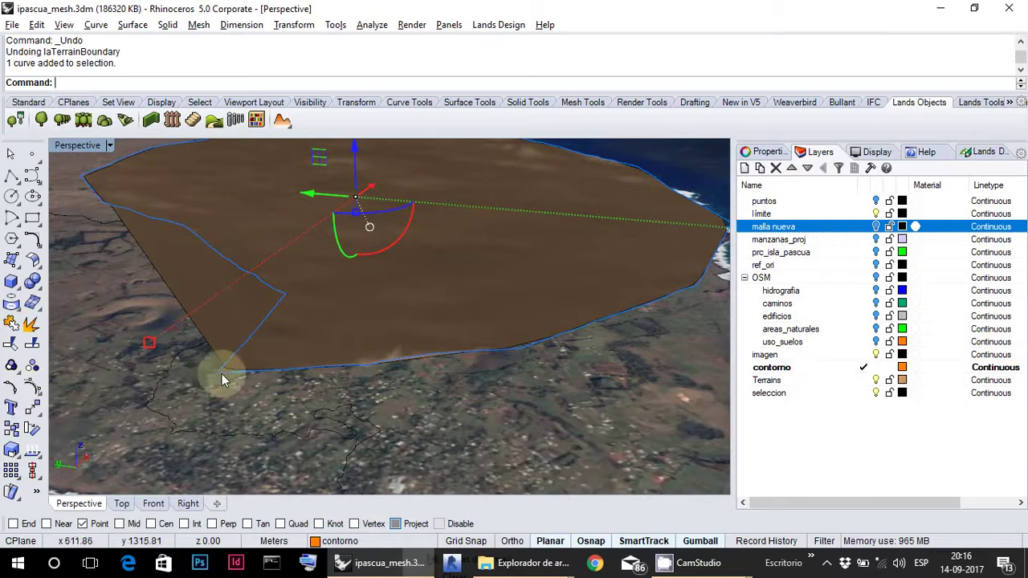
{"action": "right_click_drag", "start_coordinate": [218, 369], "coordinate": [235, 330]}
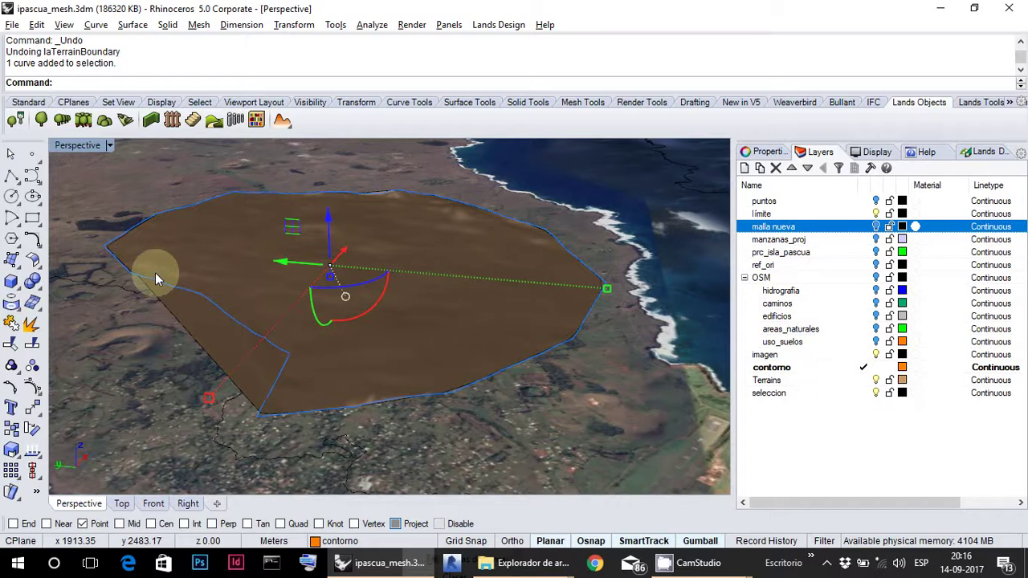
{"action": "scroll", "coordinate": [154, 272], "scroll_direction": "up", "scroll_amount": 2}
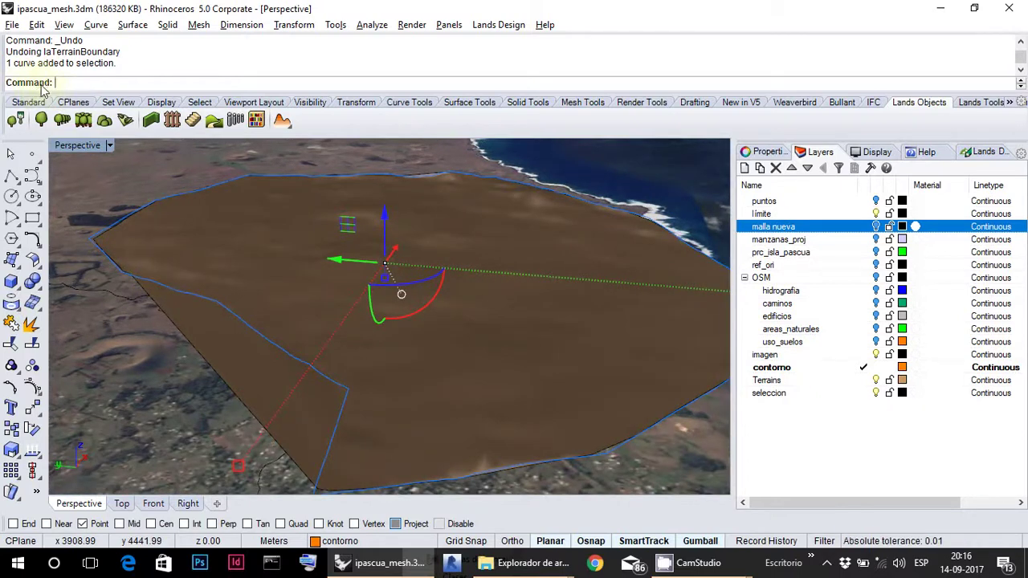
{"action": "scroll", "coordinate": [282, 321], "scroll_direction": "down", "scroll_amount": 2}
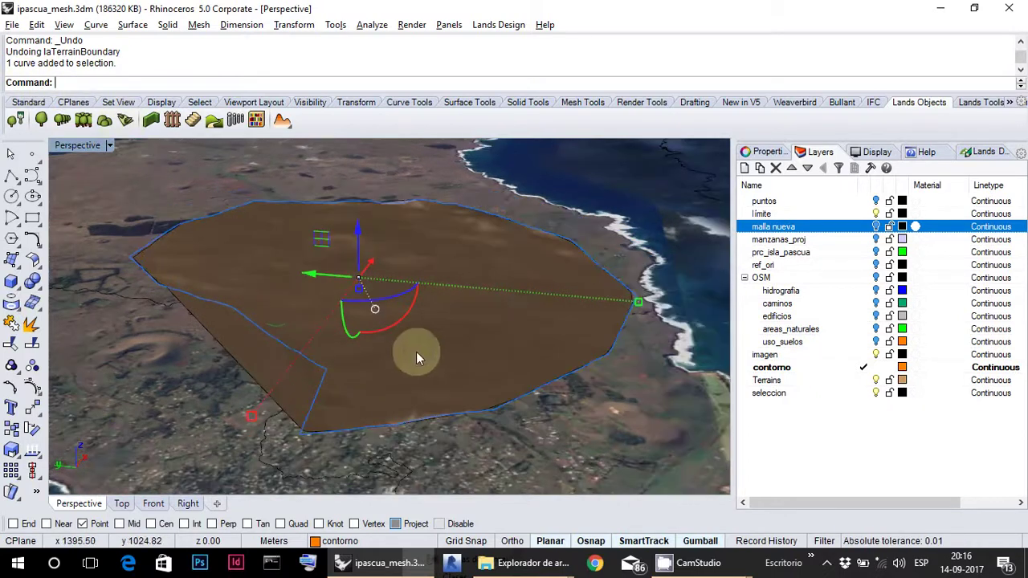
{"action": "scroll", "coordinate": [416, 353], "scroll_direction": "down", "scroll_amount": 1}
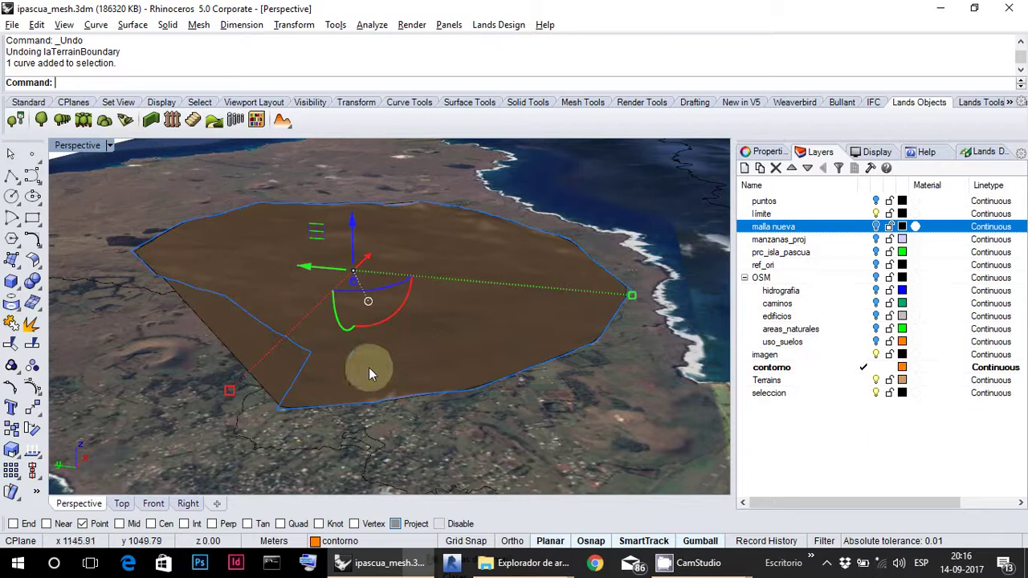
{"action": "left_click", "coordinate": [284, 392]}
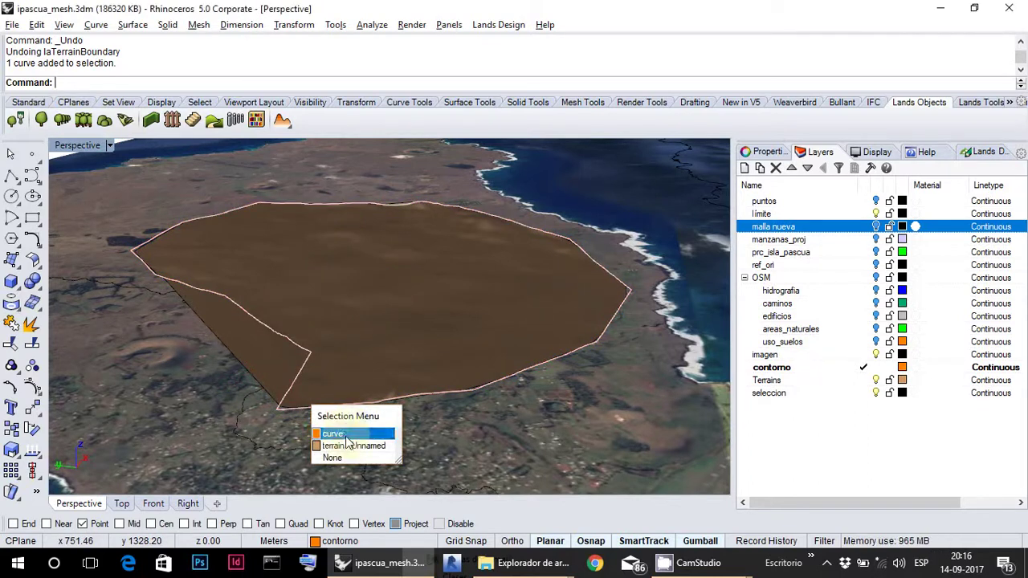
{"action": "left_click", "coordinate": [347, 437]}
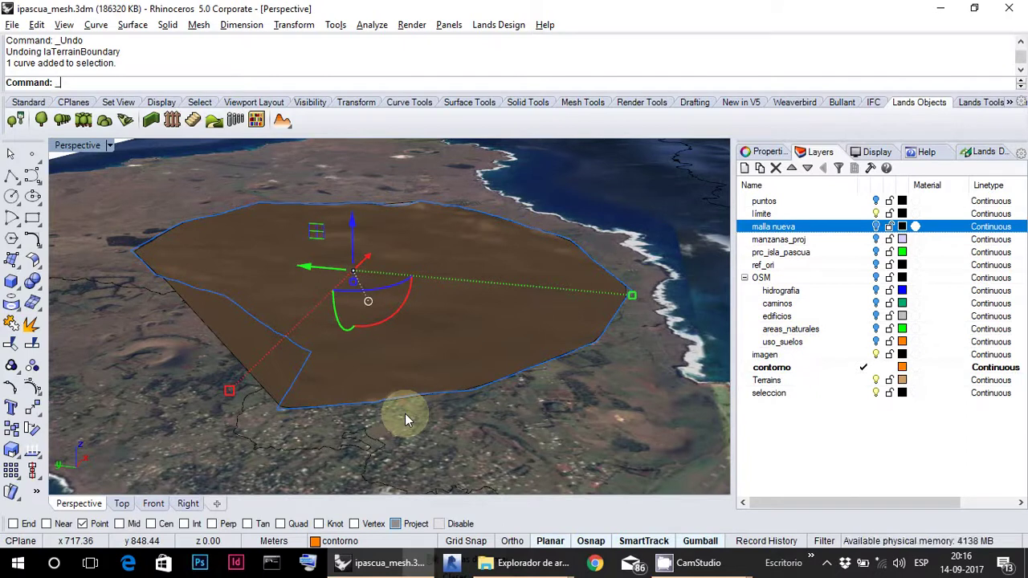
{"action": "type", "text": "_End"}
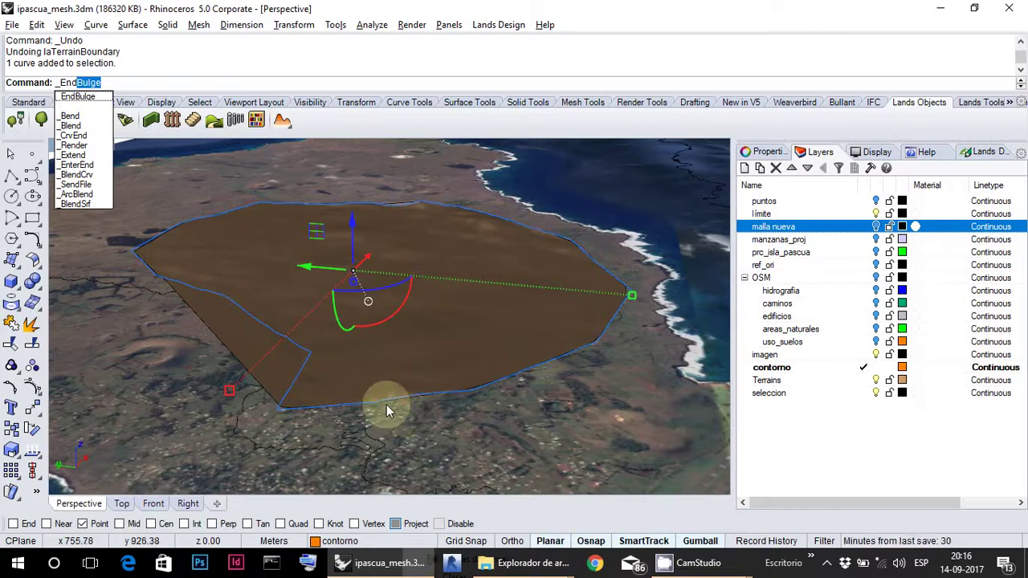
{"action": "left_click", "coordinate": [95, 105]}
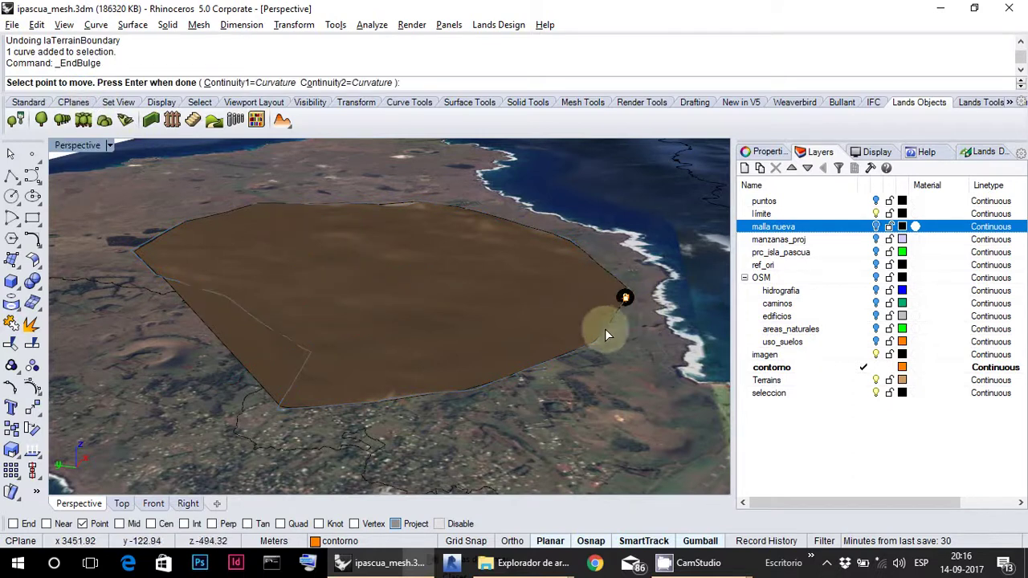
{"action": "key", "text": "Return"}
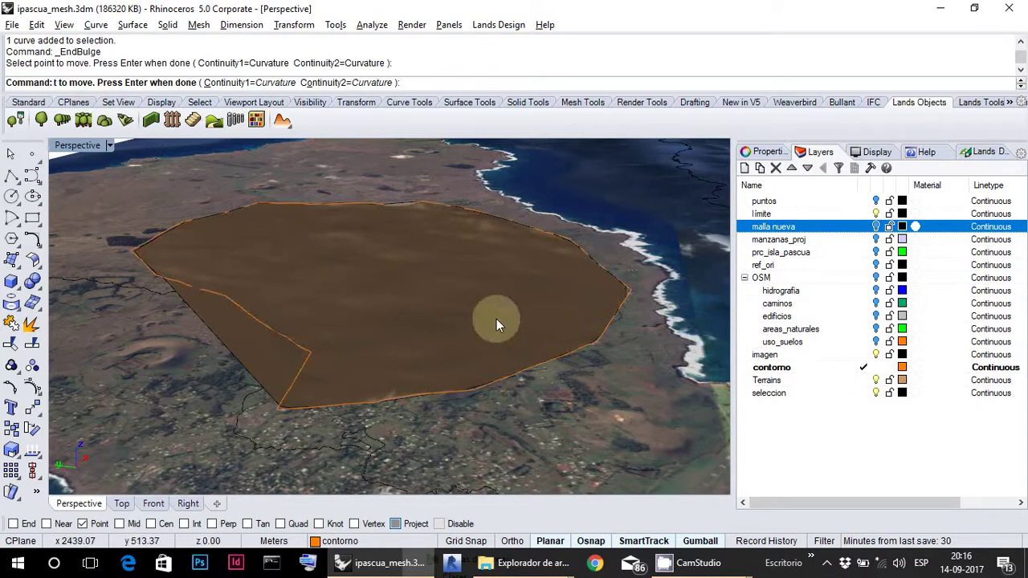
- Mark the endpoints of the projected contorno curve with CrvEnd, examine them up close, and undo the markers
{"action": "right_click_drag", "start_coordinate": [496, 319], "coordinate": [563, 301]}
{"action": "left_click", "coordinate": [569, 357]}
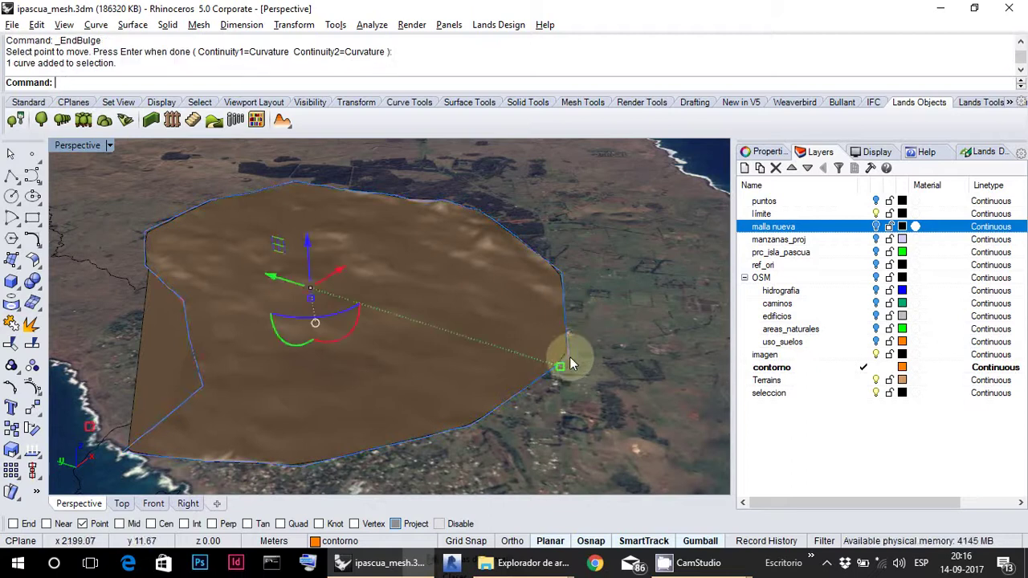
{"action": "type", "text": "EndBulge"}
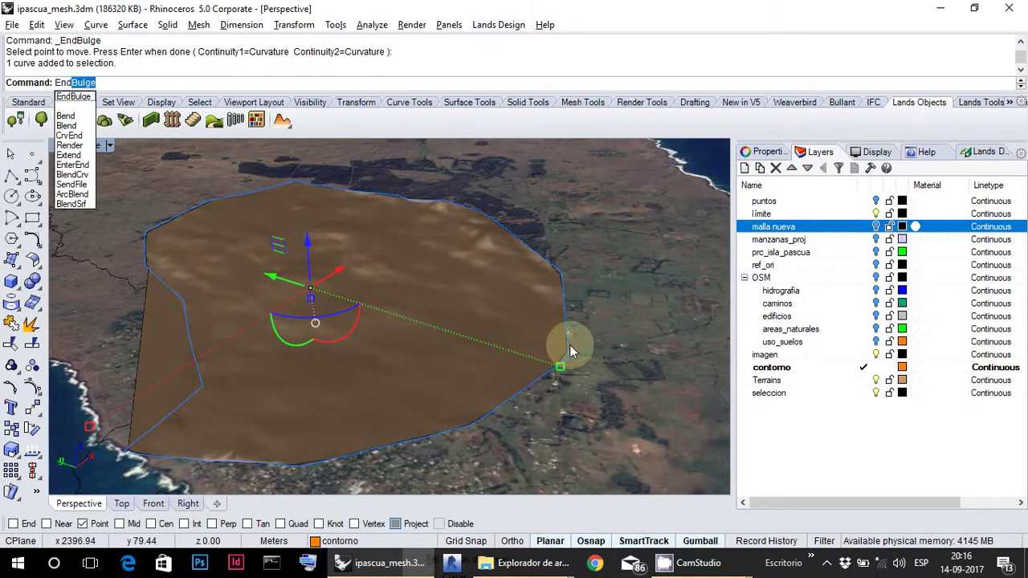
{"action": "left_click", "coordinate": [89, 138]}
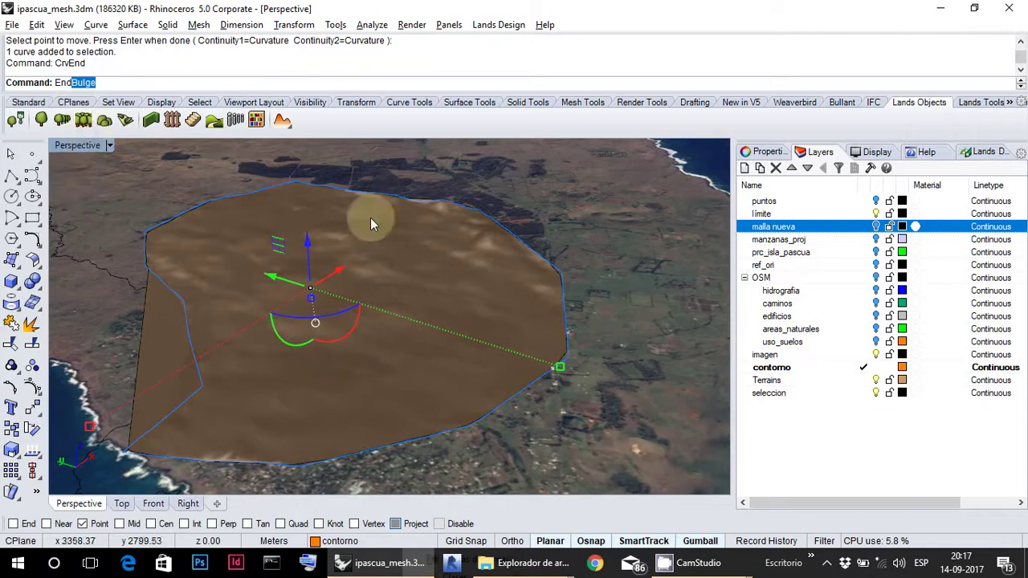
{"action": "scroll", "coordinate": [555, 375], "scroll_direction": "up", "scroll_amount": 3}
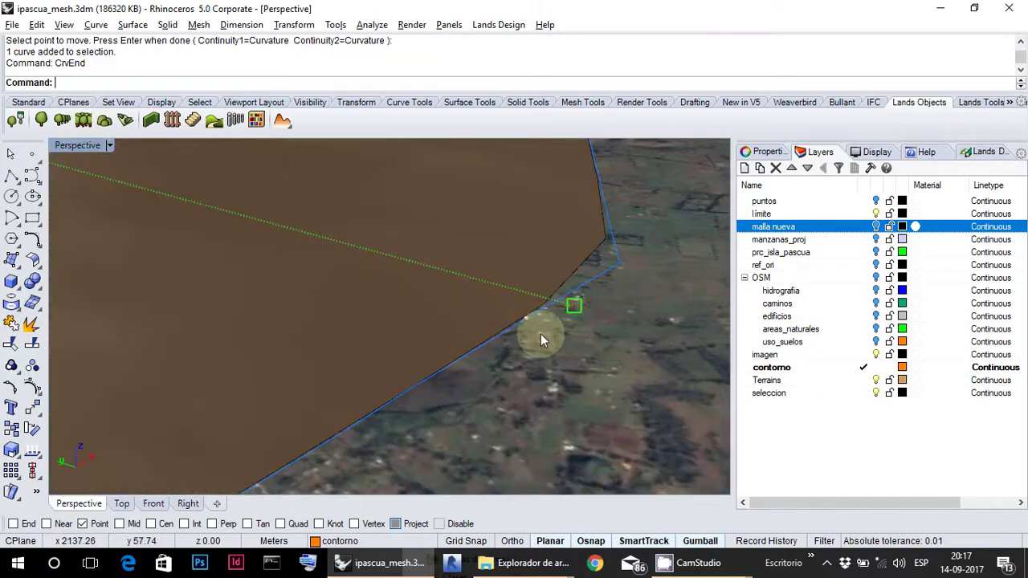
{"action": "key", "text": "ctrl+z"}
{"action": "scroll", "coordinate": [546, 321], "scroll_direction": "down", "scroll_amount": 5}
{"action": "scroll", "coordinate": [547, 318], "scroll_direction": "up", "scroll_amount": 5}
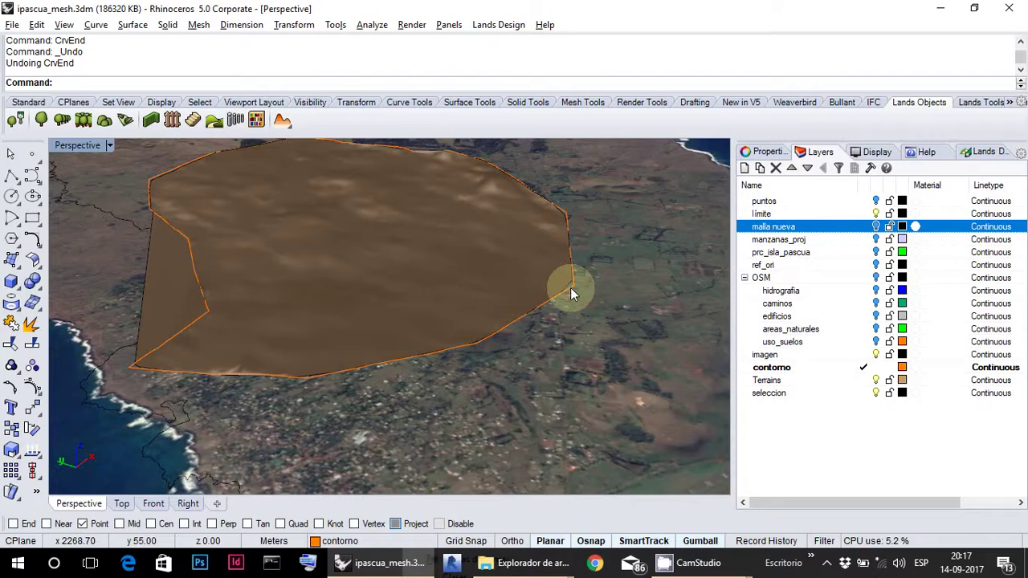
{"action": "left_click", "coordinate": [570, 287]}
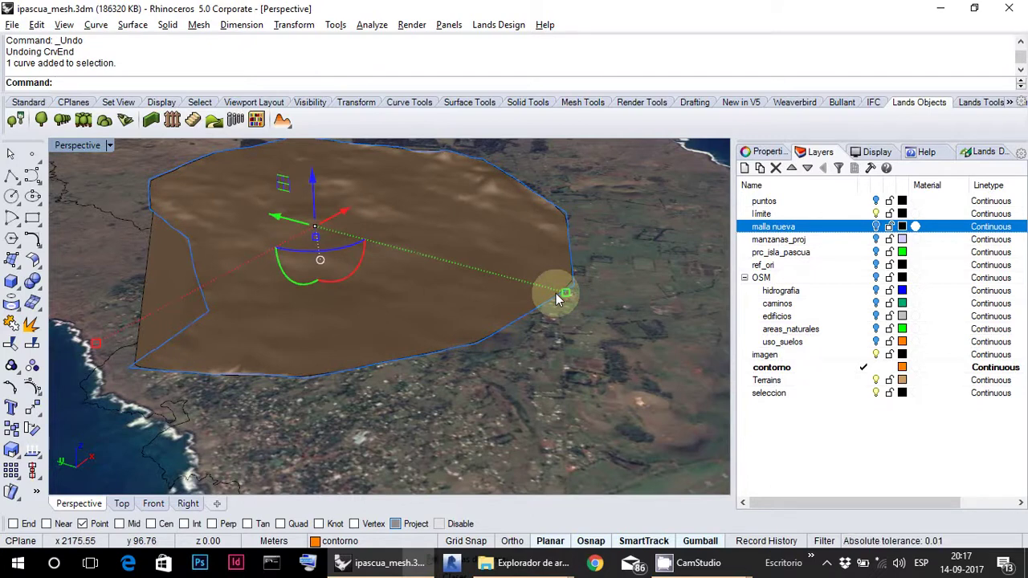
{"action": "left_click", "coordinate": [12, 177]}
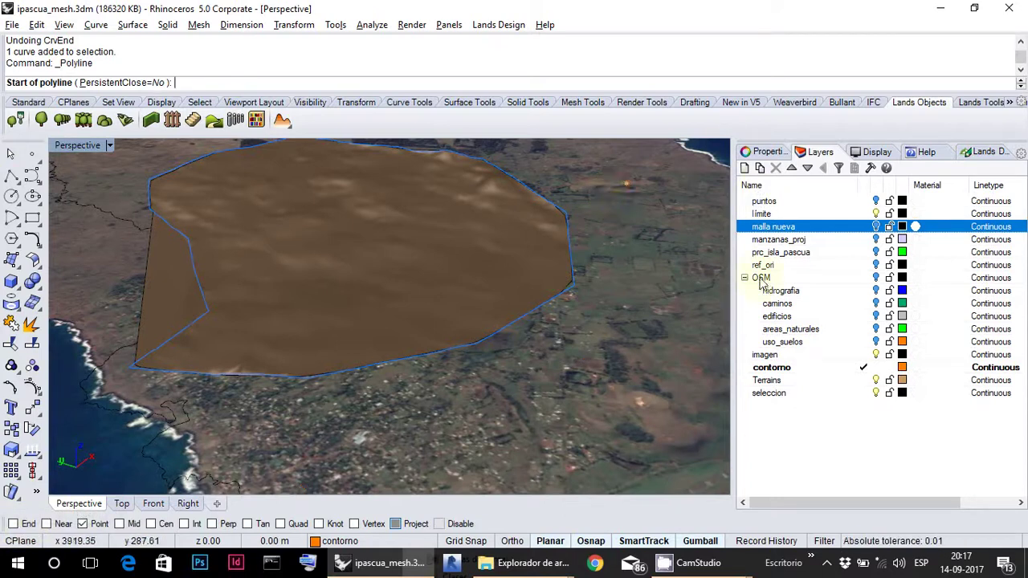
{"action": "key", "text": "Escape"}
- Try to close the projected contorno curve with CloseCrv
{"action": "left_click", "coordinate": [570, 289]}
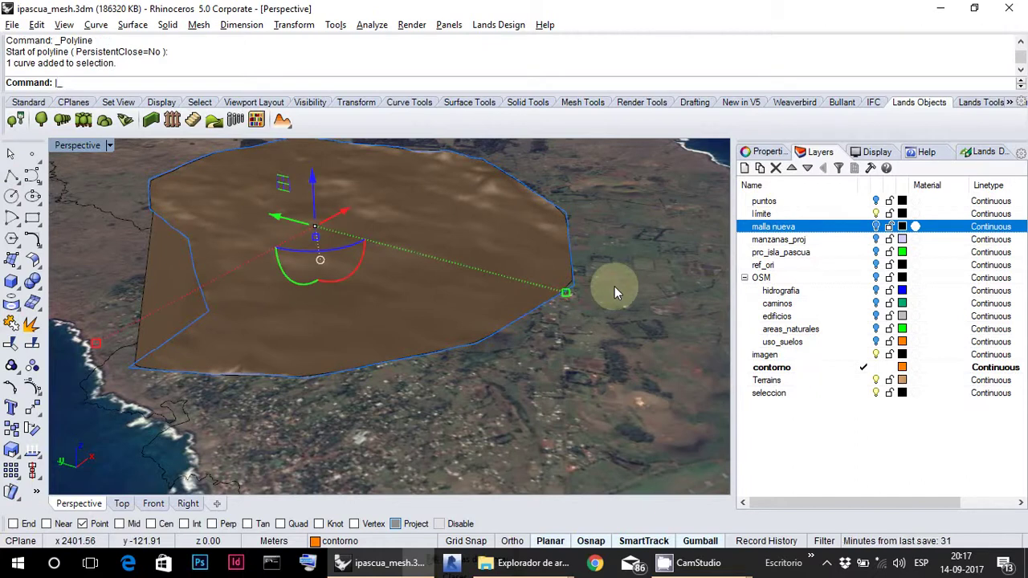
{"action": "key", "text": "Up"}
{"action": "type", "text": "clos"}
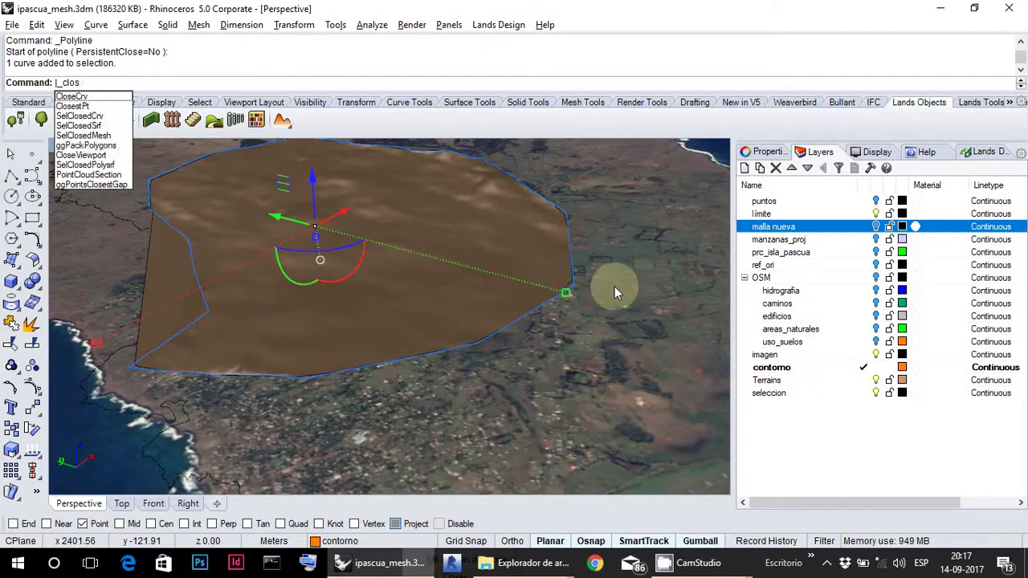
{"action": "type", "text": "ecrv"}
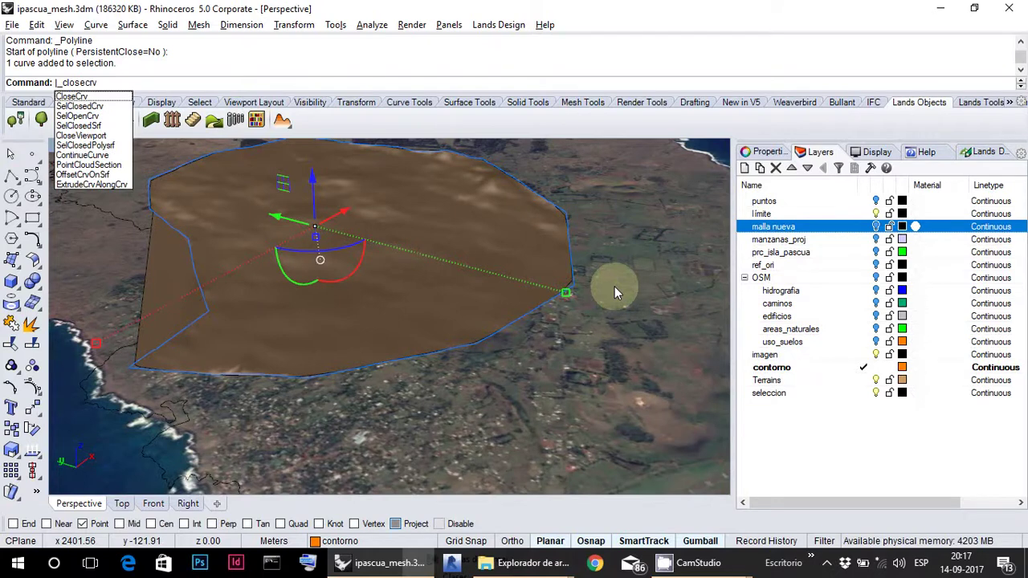
{"action": "left_click", "coordinate": [107, 97]}
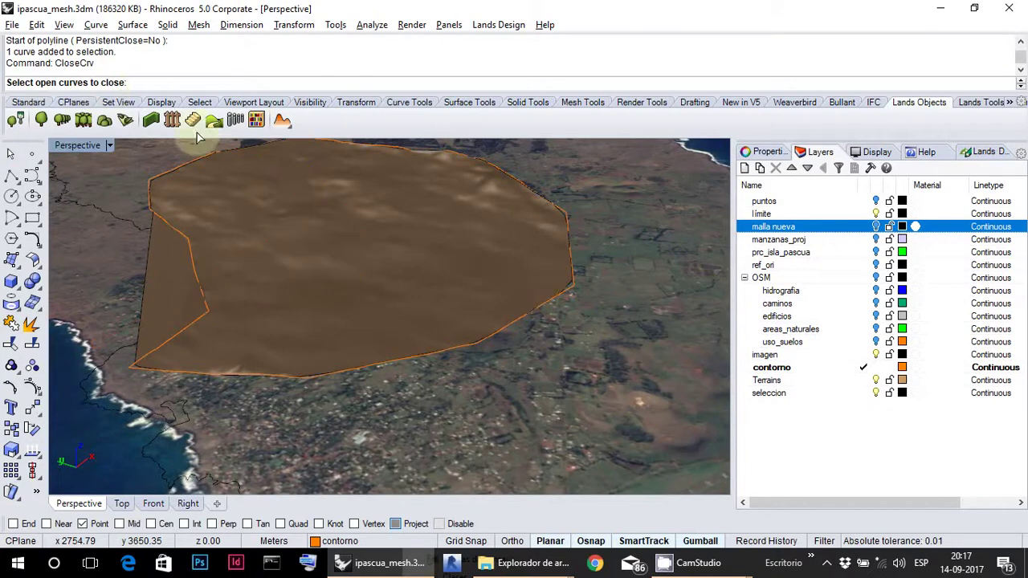
{"action": "right_click", "coordinate": [574, 301]}
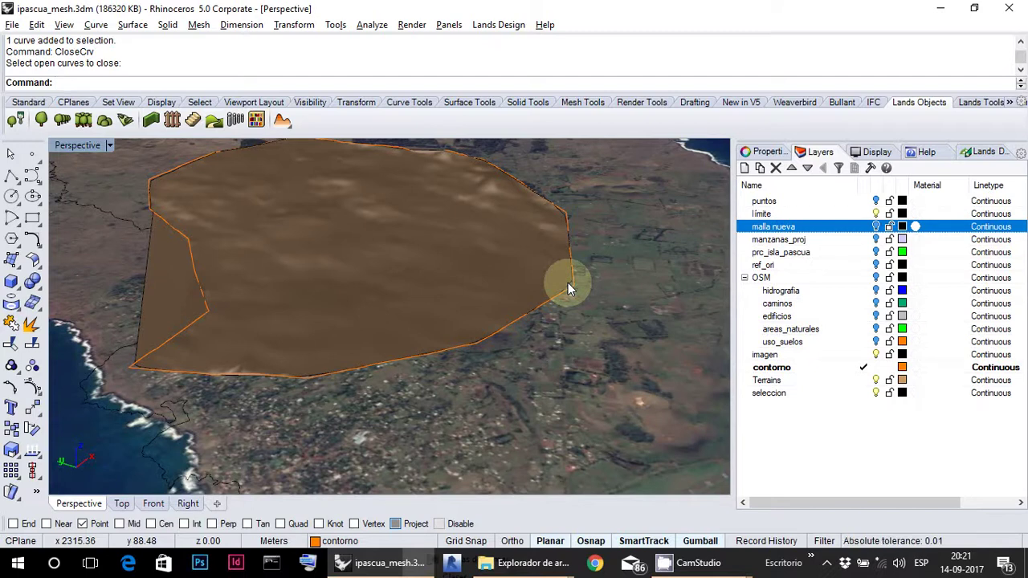
- Hide the imagen layer while keeping the límite coastline layer visible
{"action": "left_click", "coordinate": [880, 216]}
{"action": "right_click_drag", "start_coordinate": [581, 289], "coordinate": [502, 258]}
{"action": "scroll", "coordinate": [501, 265], "scroll_direction": "up", "scroll_amount": 8}
{"action": "scroll", "coordinate": [489, 289], "scroll_direction": "down", "scroll_amount": 5}
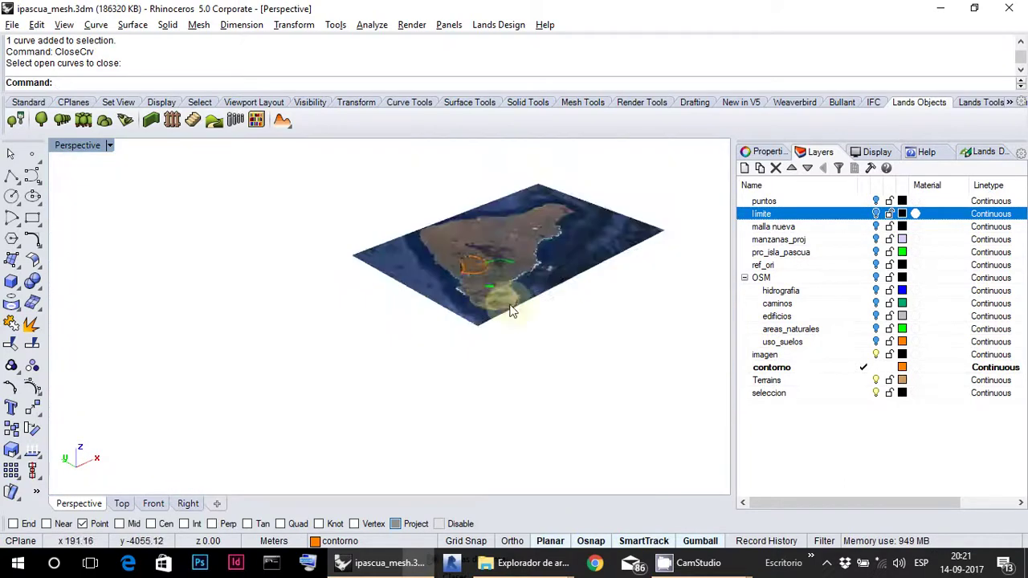
{"action": "scroll", "coordinate": [494, 327], "scroll_direction": "up", "scroll_amount": 3}
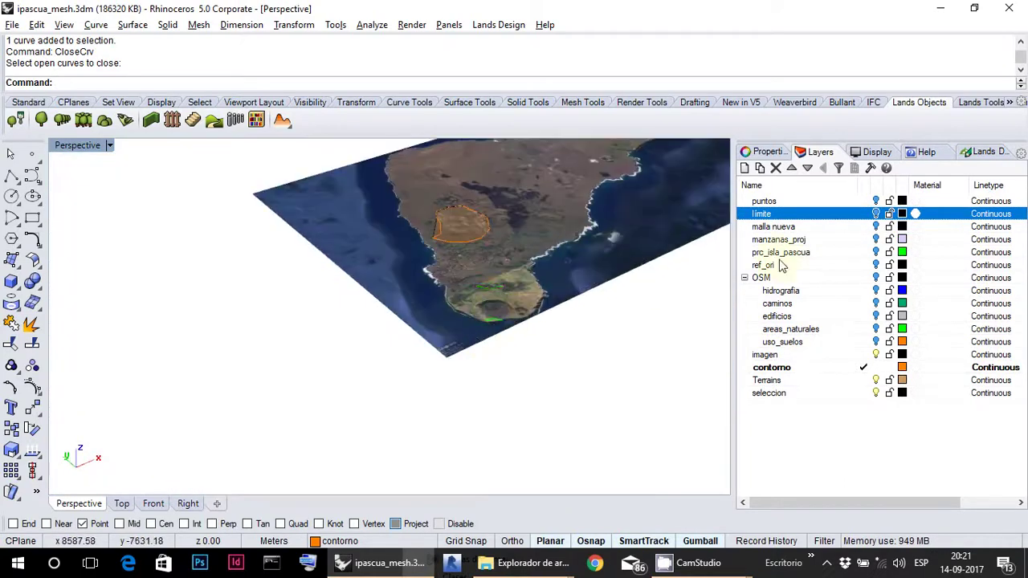
{"action": "left_click", "coordinate": [876, 214]}
{"action": "left_click", "coordinate": [876, 354]}
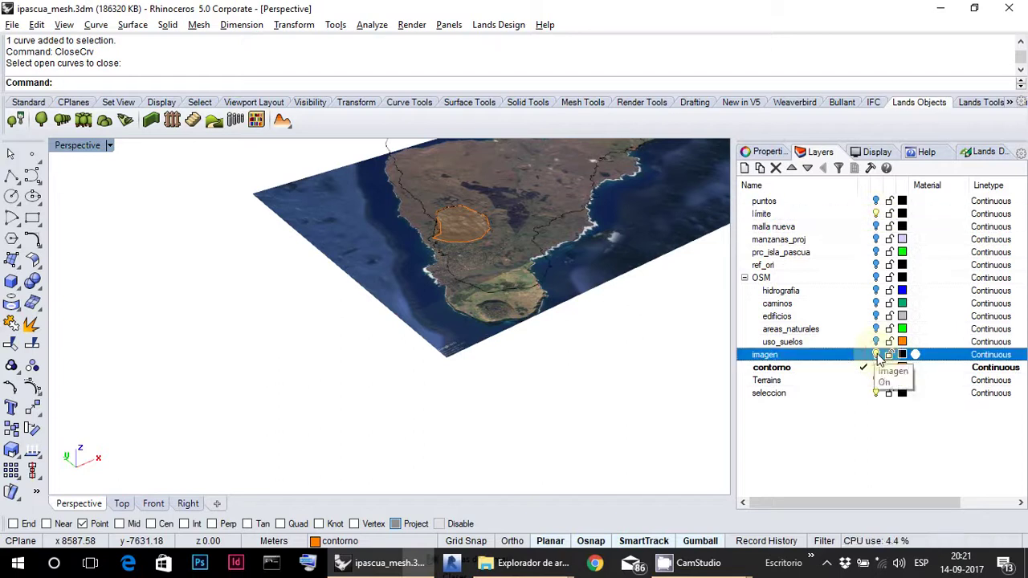
- Draw an open seven-point polyline around the island's eastern end, crossing the coastline on both sides and leaving a gap in the north
{"action": "scroll", "coordinate": [521, 317], "scroll_direction": "up", "scroll_amount": 2}
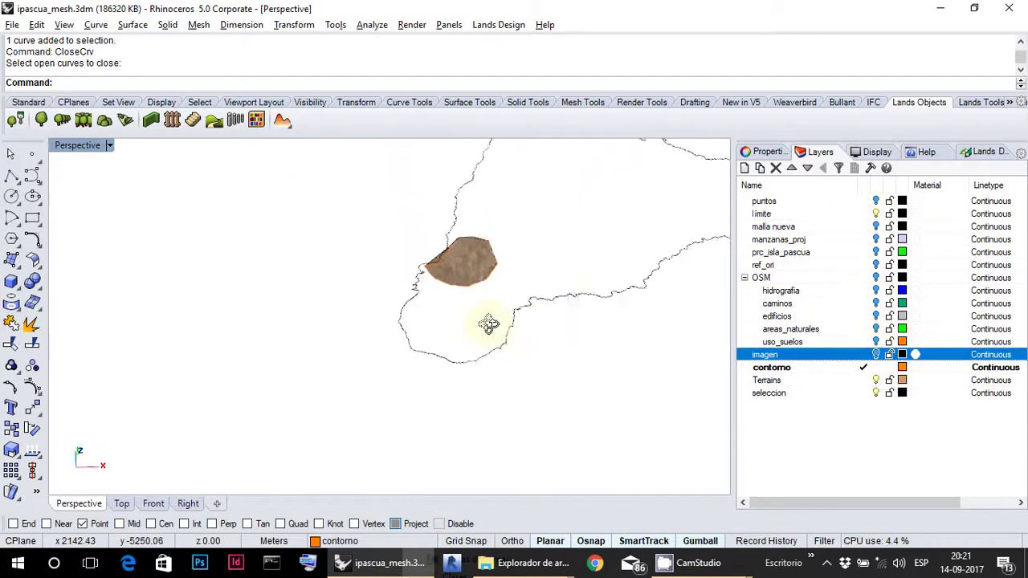
{"action": "scroll", "coordinate": [506, 321], "scroll_direction": "down", "scroll_amount": 6}
{"action": "scroll", "coordinate": [522, 321], "scroll_direction": "up", "scroll_amount": 6}
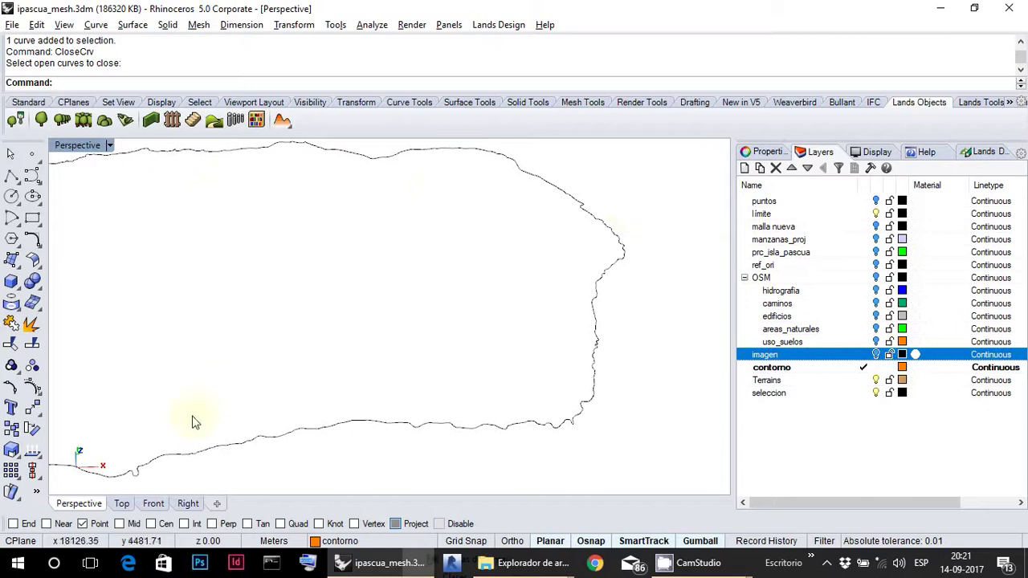
{"action": "right_click_drag", "start_coordinate": [330, 293], "coordinate": [339, 319]}
{"action": "scroll", "coordinate": [338, 321], "scroll_direction": "down", "scroll_amount": 4}
{"action": "scroll", "coordinate": [336, 314], "scroll_direction": "up", "scroll_amount": 6}
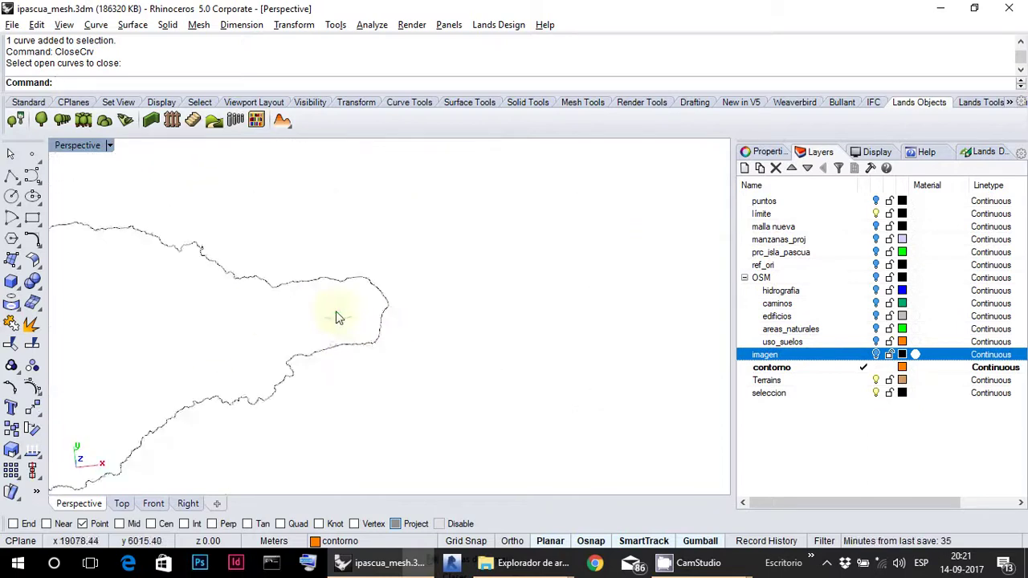
{"action": "left_click", "coordinate": [11, 175]}
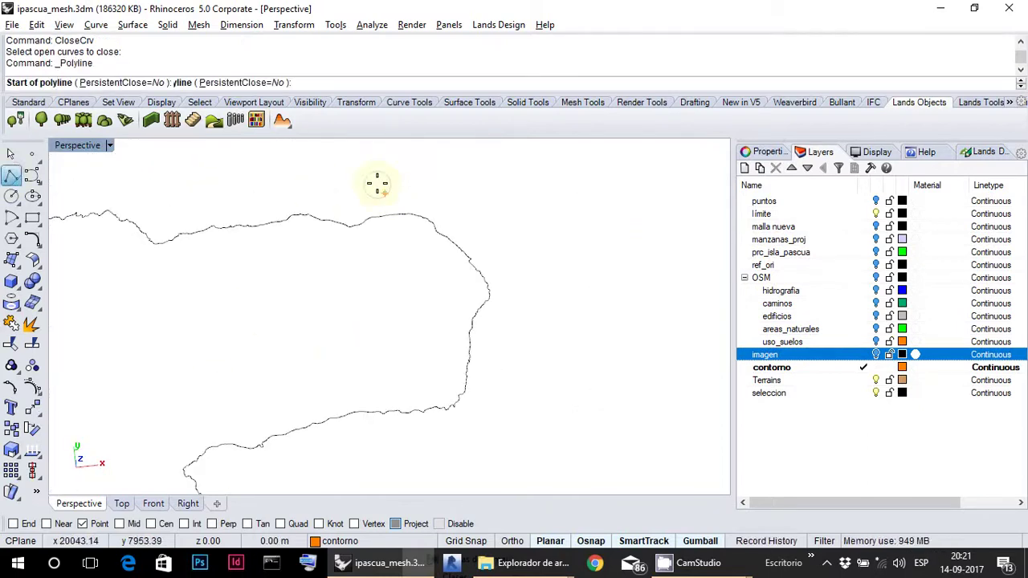
{"action": "left_click", "coordinate": [376, 184]}
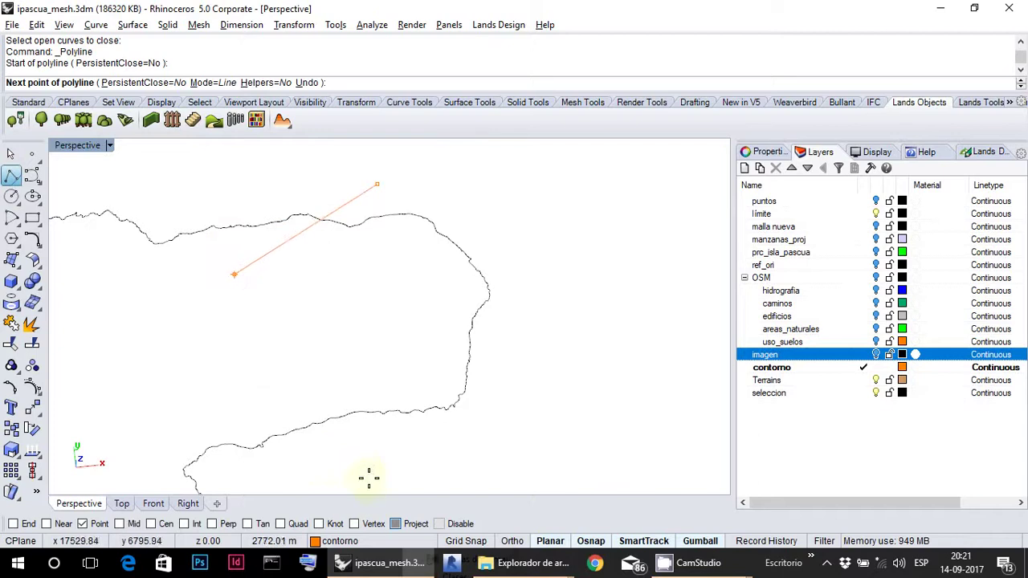
{"action": "left_click", "coordinate": [234, 274]}
{"action": "left_click", "coordinate": [259, 399]}
{"action": "left_click", "coordinate": [368, 477]}
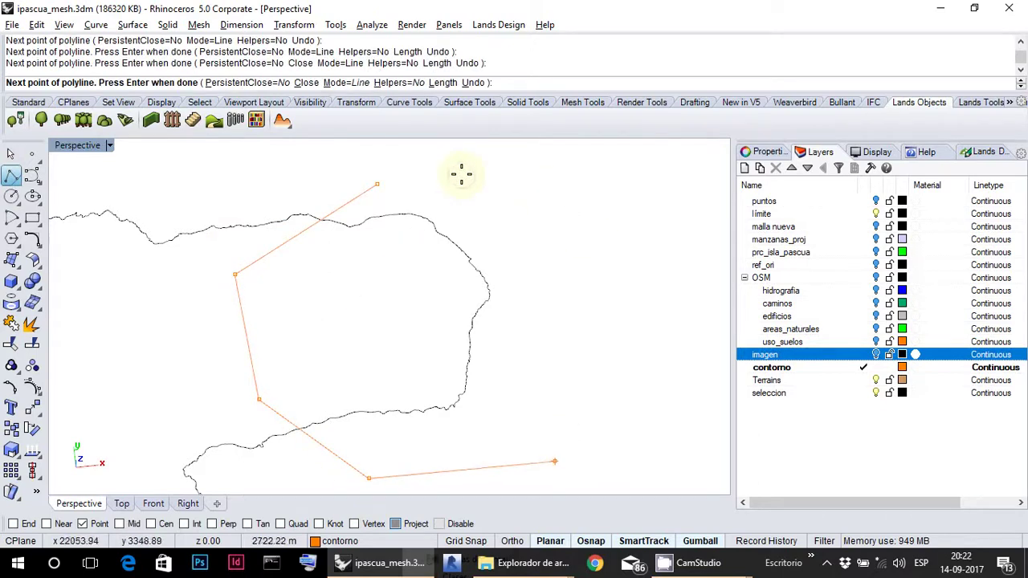
{"action": "left_click", "coordinate": [566, 447]}
{"action": "left_click", "coordinate": [578, 201]}
{"action": "left_click", "coordinate": [462, 174]}
{"action": "key", "text": "Return"}
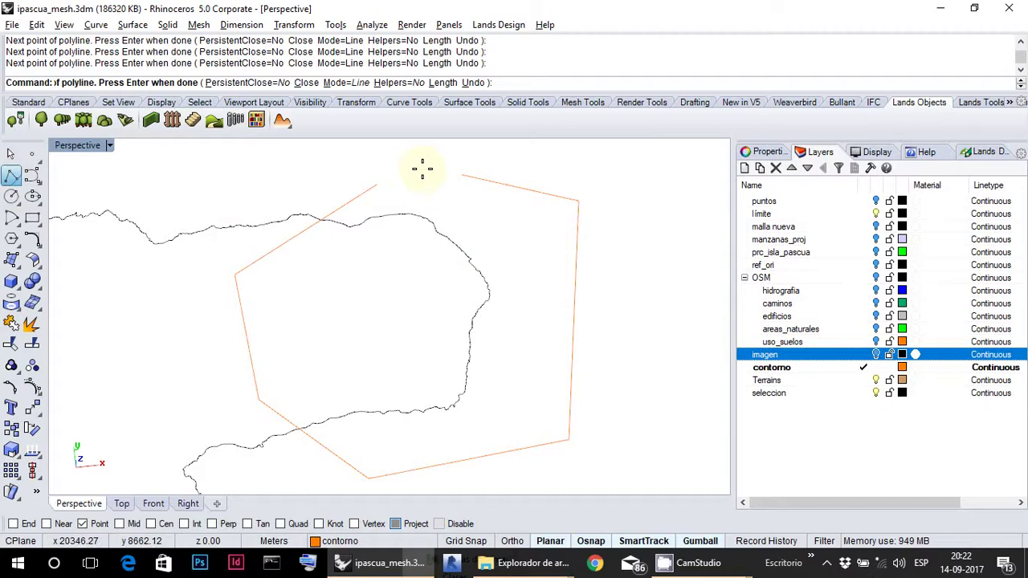
- Close the gap in the new polyline around the eastern end with CloseCrv
{"action": "right_click_drag", "start_coordinate": [476, 251], "coordinate": [468, 241]}
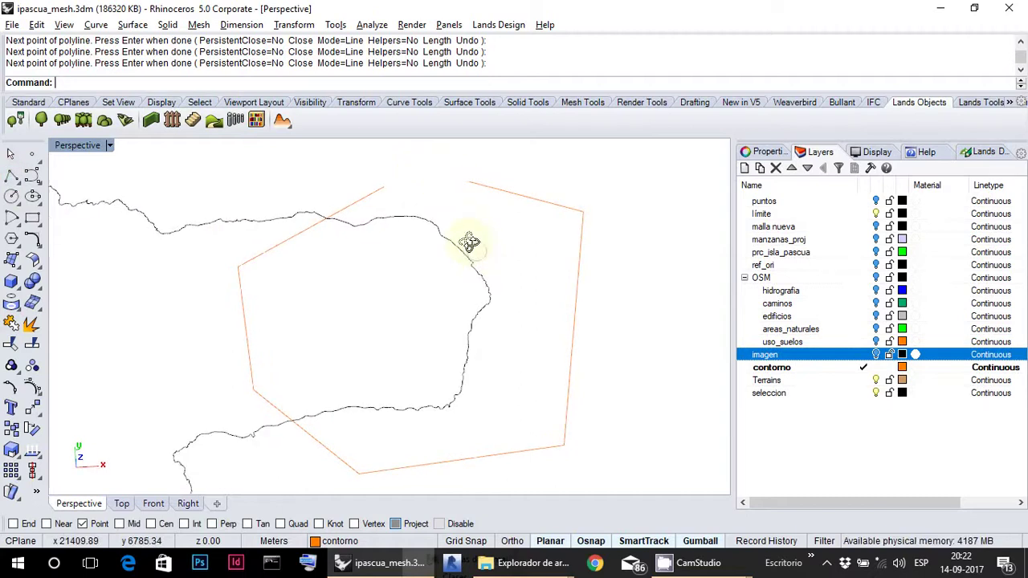
{"action": "left_click", "coordinate": [492, 197]}
{"action": "type", "text": "CloseCrv"}
{"action": "key", "text": "Return"}
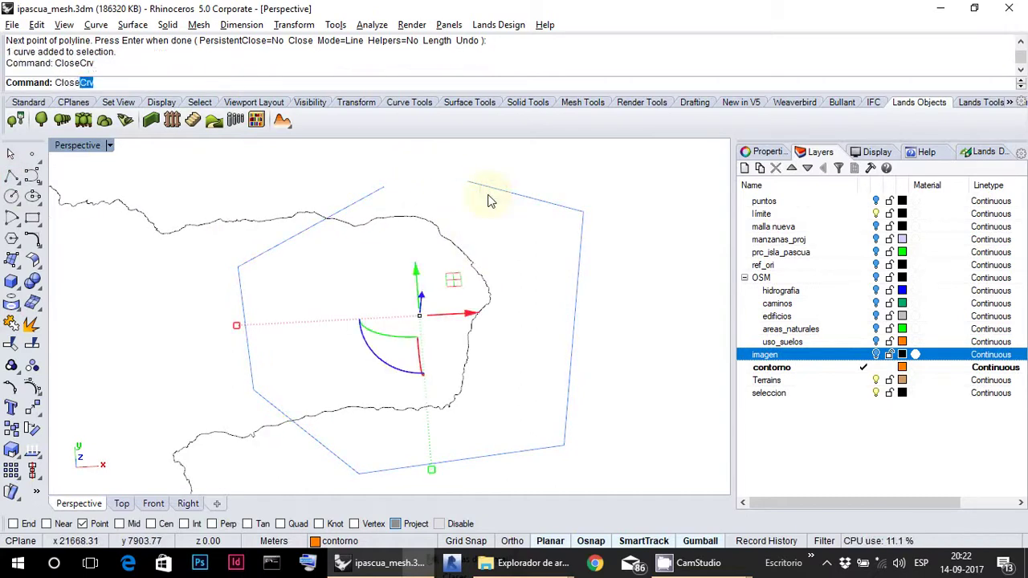
{"action": "left_click", "coordinate": [525, 259]}
{"action": "right_click_drag", "start_coordinate": [525, 260], "coordinate": [529, 270]}
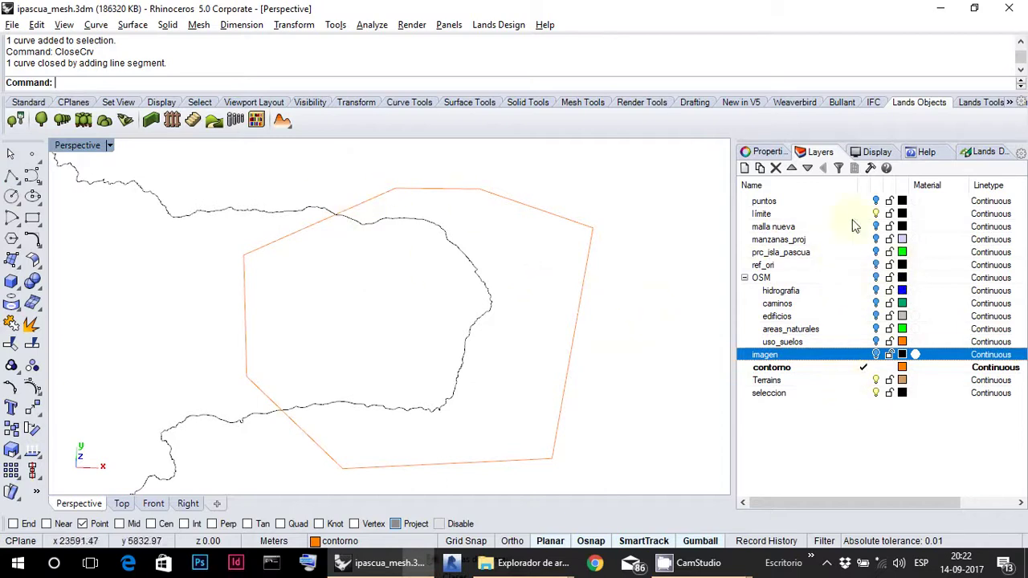
- Show the malla nueva layer and project the closed polyline onto the island mesh, deleting the input curve
{"action": "left_click", "coordinate": [879, 229]}
{"action": "left_click", "coordinate": [875, 226]}
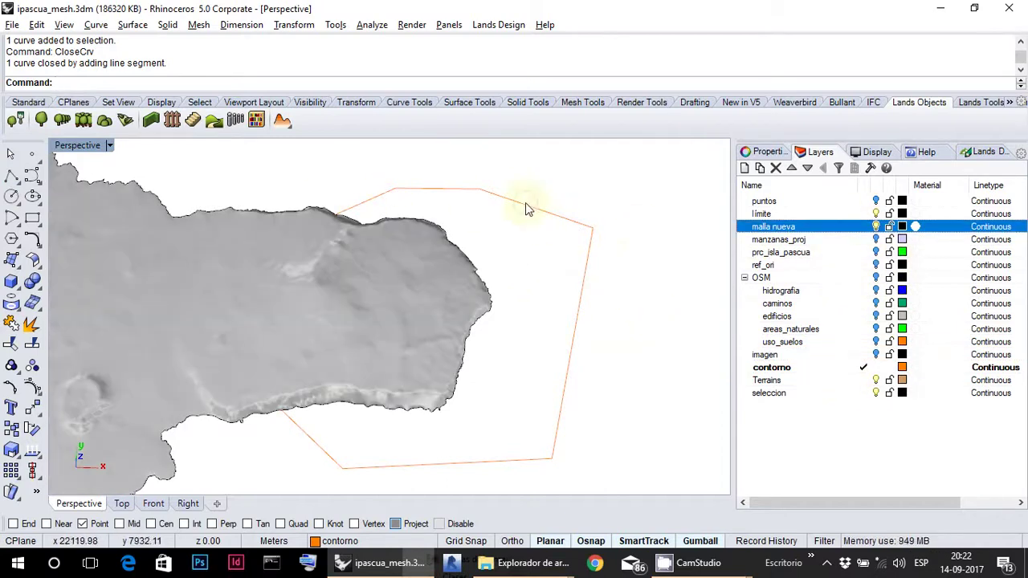
{"action": "left_click", "coordinate": [527, 207]}
{"action": "right_click_drag", "start_coordinate": [514, 250], "coordinate": [480, 257]}
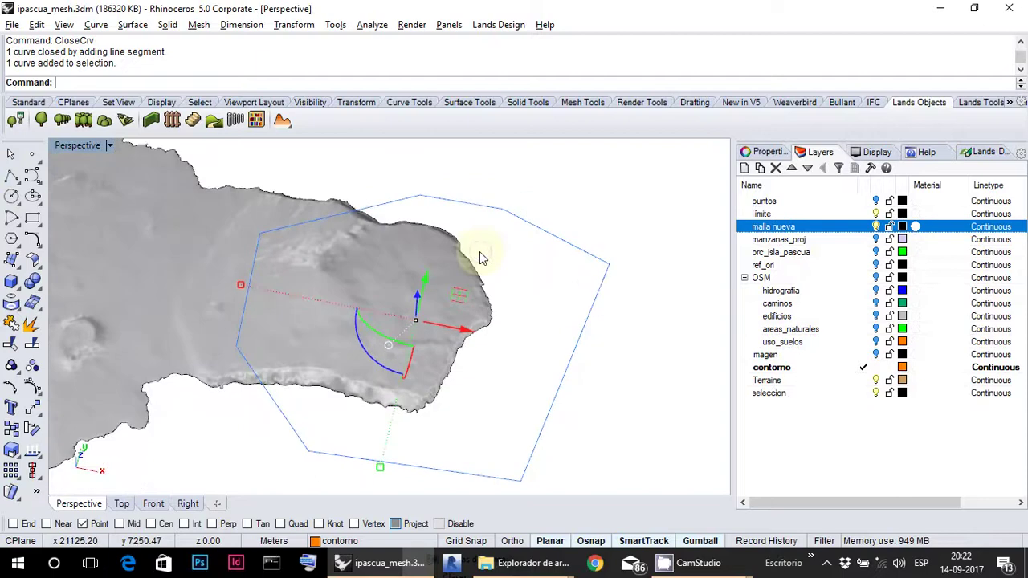
{"action": "type", "text": "Proje"}
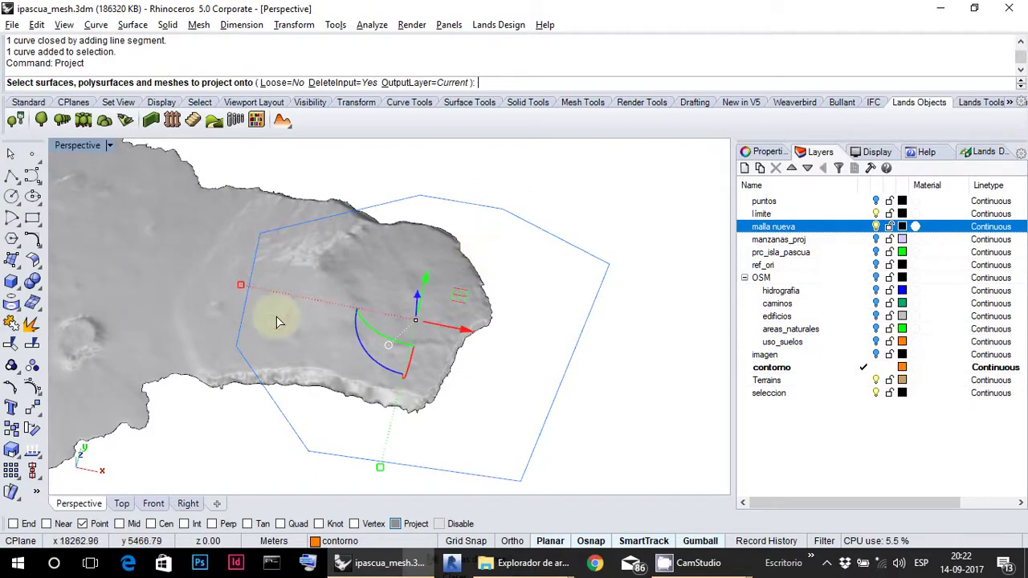
{"action": "left_click", "coordinate": [305, 268]}
{"action": "key", "text": "Return"}
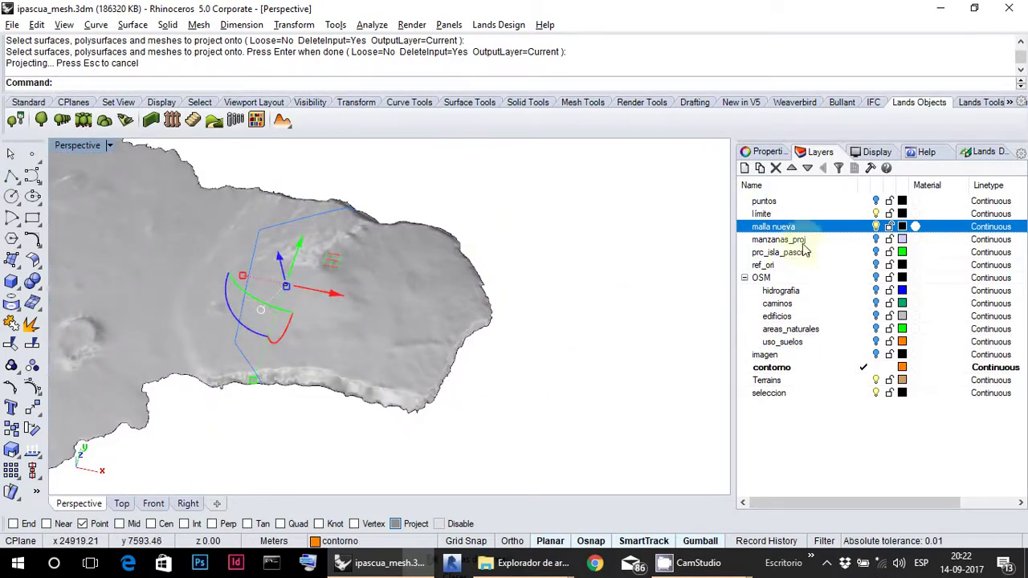
- Hide the malla nueva layer and examine how the projected curve meets the límite coastline
{"action": "key", "text": "Escape"}
{"action": "left_click", "coordinate": [875, 226]}
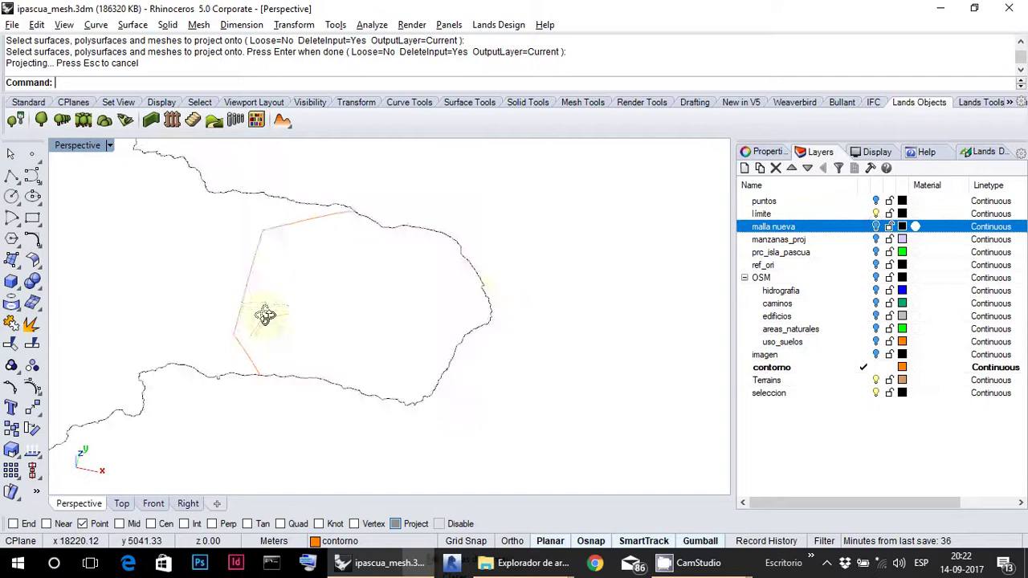
{"action": "scroll", "coordinate": [241, 305], "scroll_direction": "up", "scroll_amount": 3}
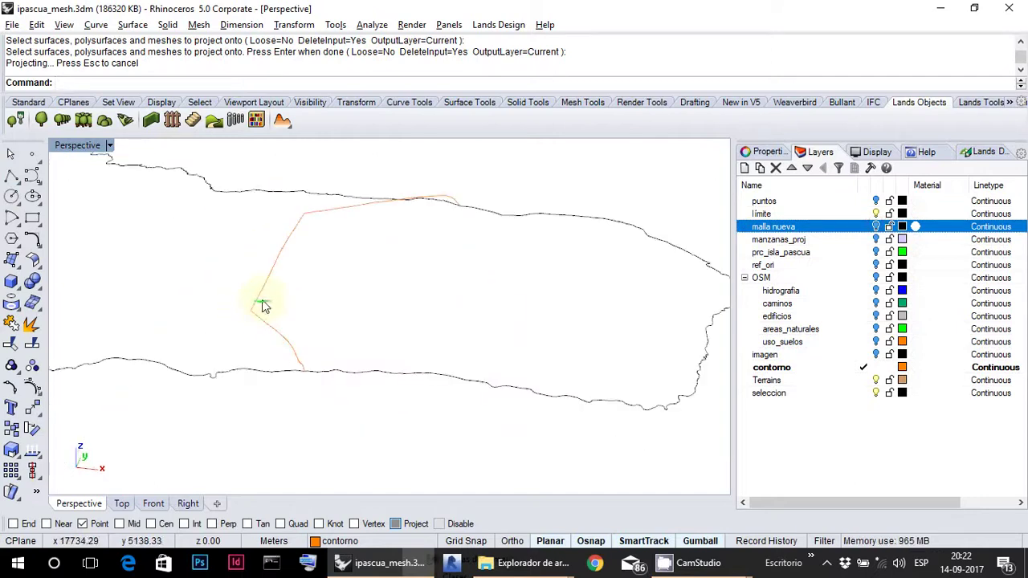
{"action": "left_click", "coordinate": [258, 311]}
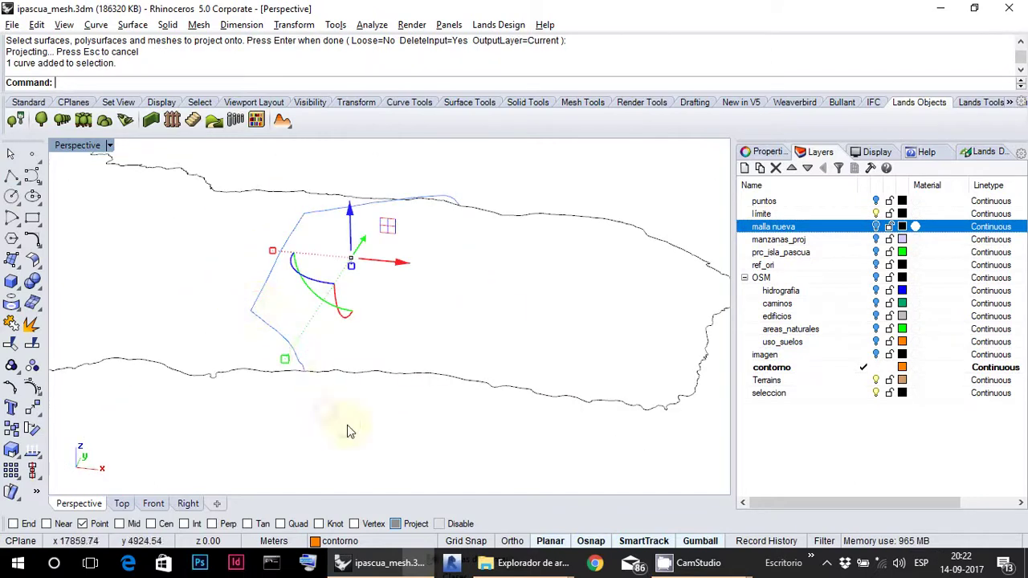
{"action": "key", "text": "Escape"}
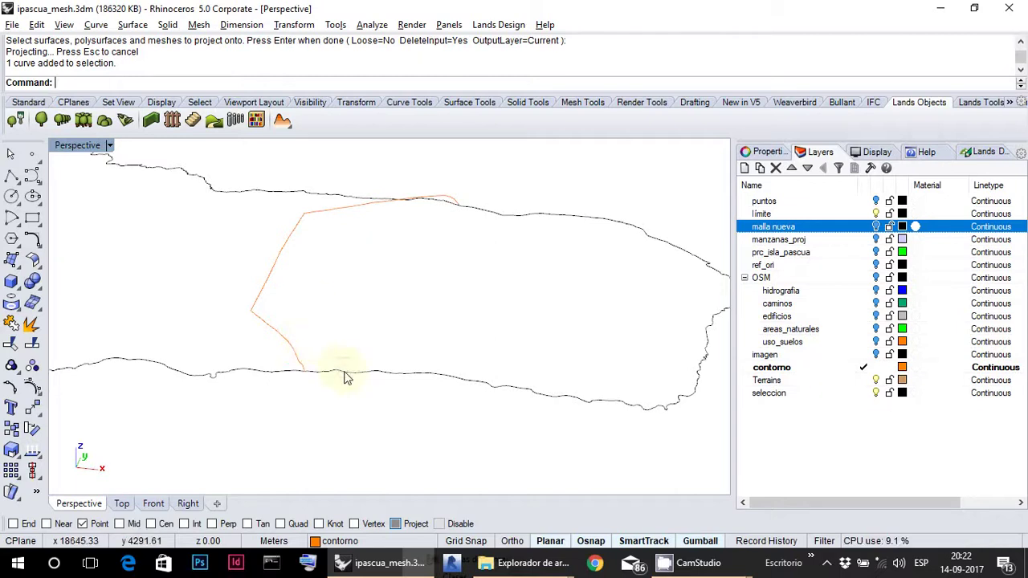
{"action": "left_click", "coordinate": [346, 375]}
{"action": "right_click_drag", "start_coordinate": [479, 334], "coordinate": [474, 305]}
{"action": "left_click", "coordinate": [295, 323]}
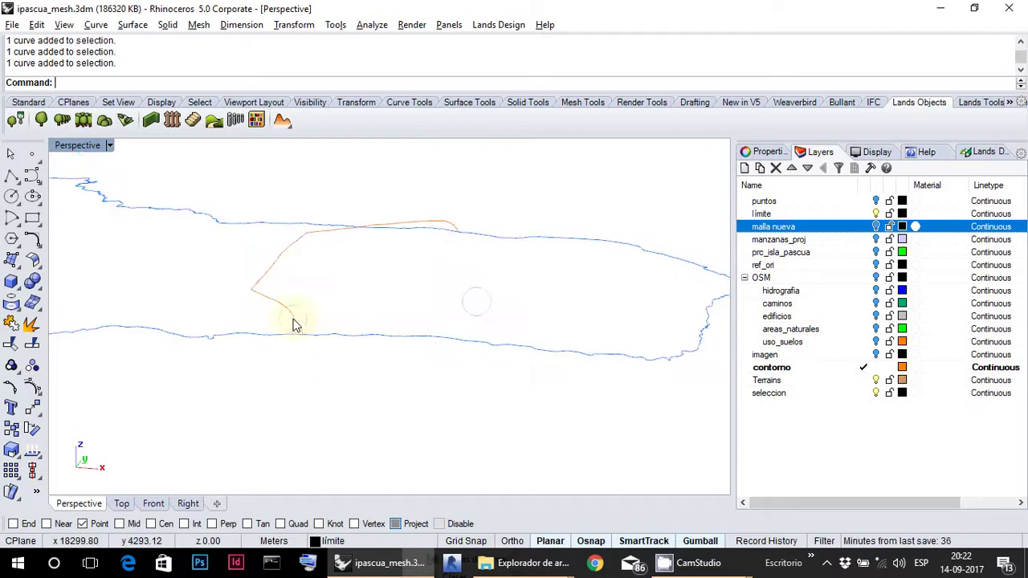
{"action": "left_click", "coordinate": [328, 339]}
{"action": "left_click", "coordinate": [286, 313]}
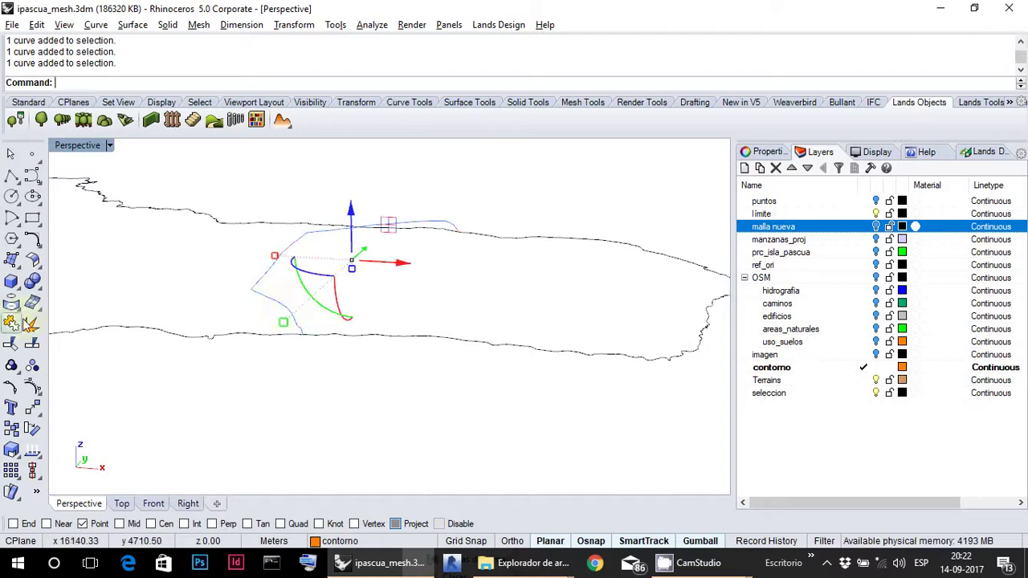
{"action": "left_click", "coordinate": [12, 344]}
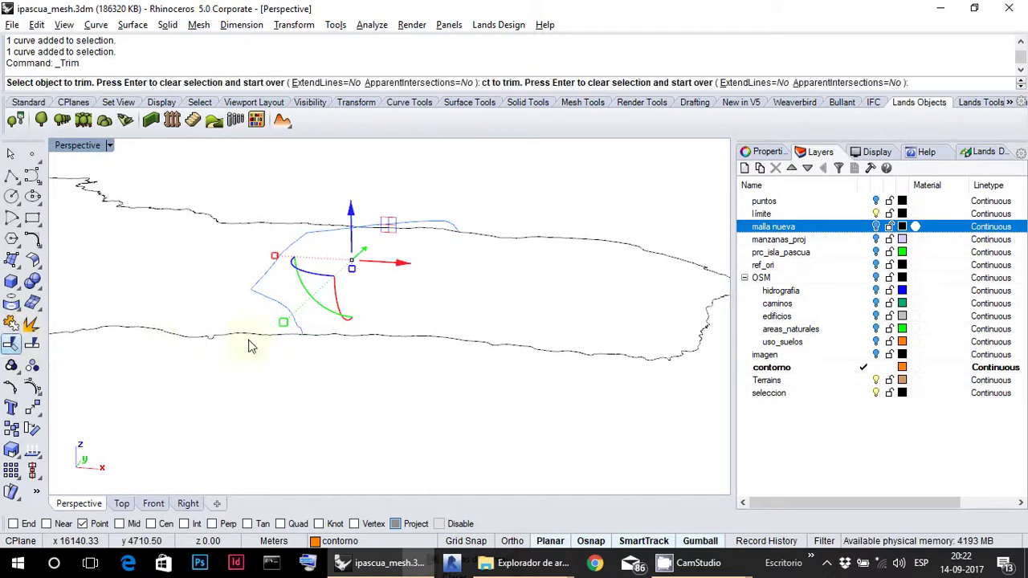
{"action": "key", "text": "Escape"}
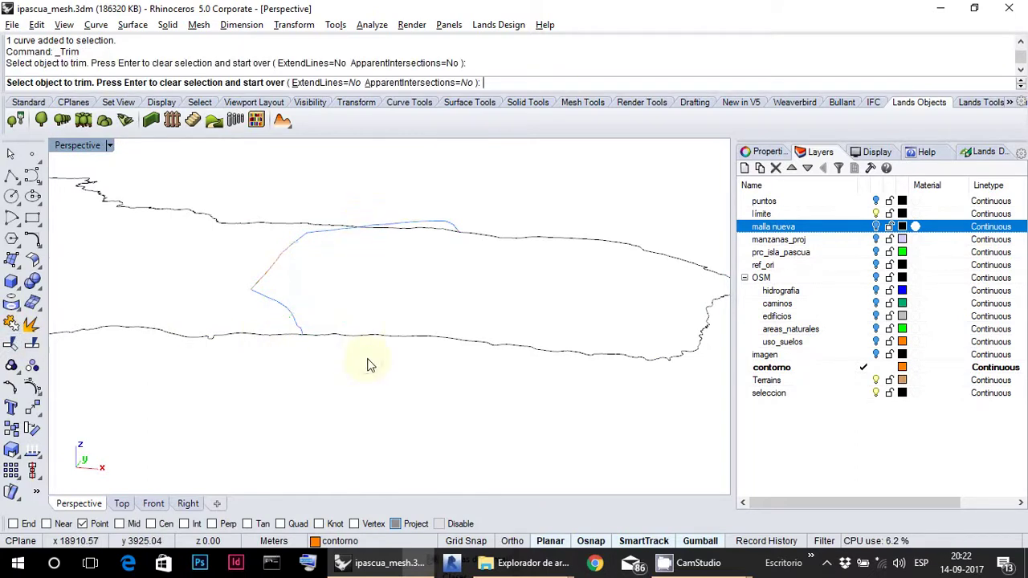
- Duplicate the límite coastline curve in place and hide one of the two overlapping curves, leaving the other for editing
{"action": "left_click", "coordinate": [404, 347]}
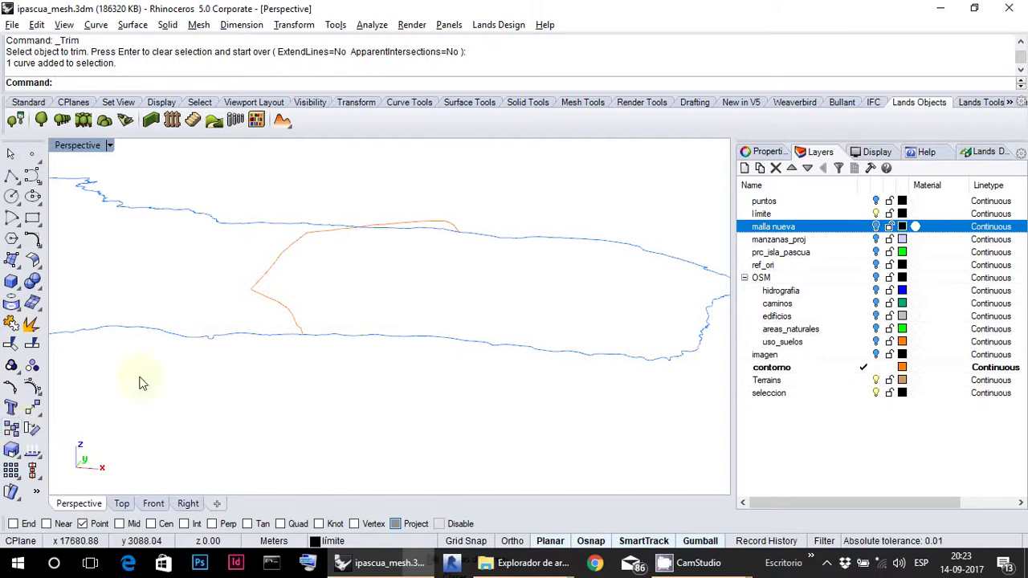
{"action": "left_click", "coordinate": [11, 431]}
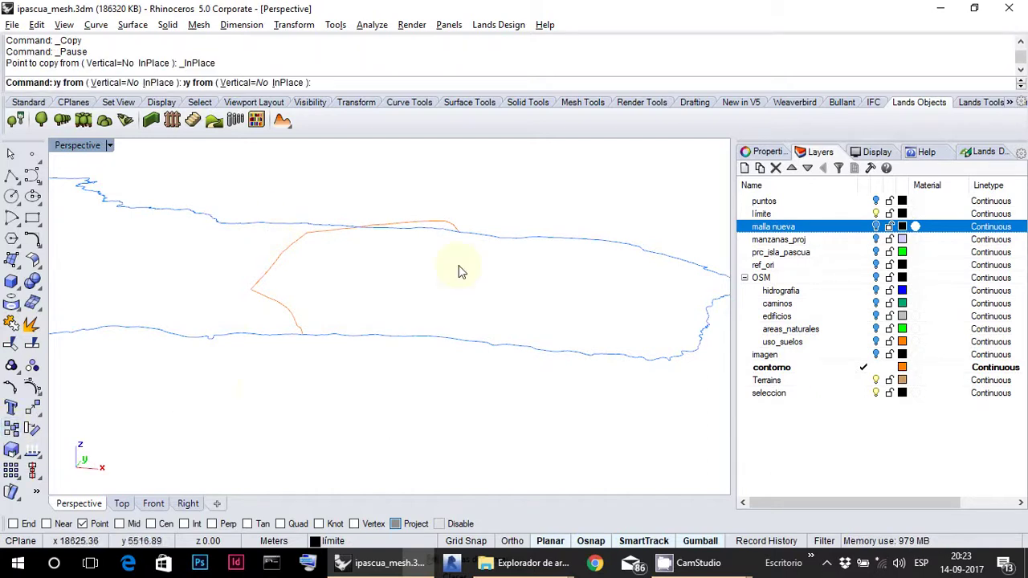
{"action": "left_click", "coordinate": [28, 102]}
{"action": "key", "text": "Escape"}
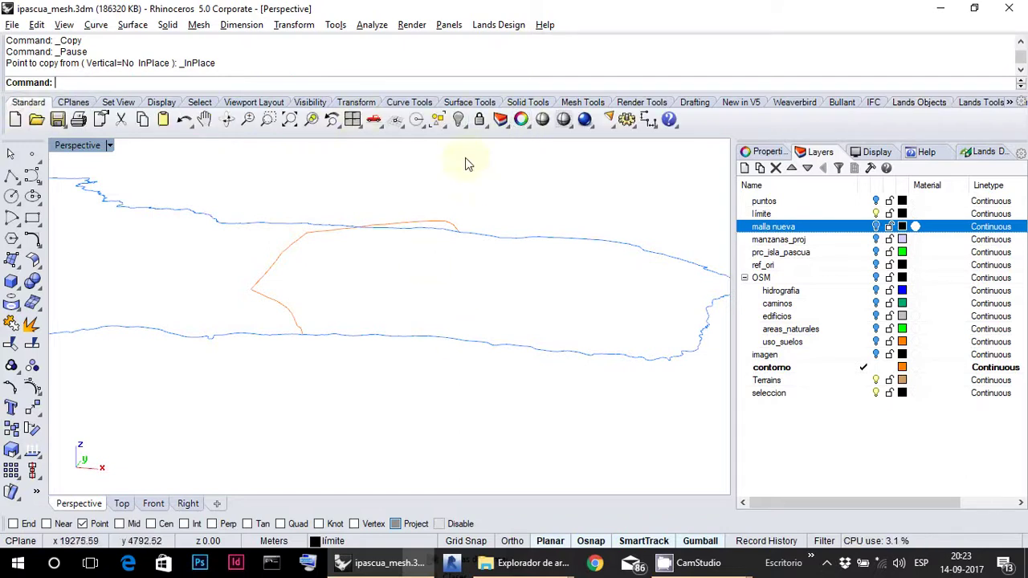
{"action": "left_click", "coordinate": [459, 121]}
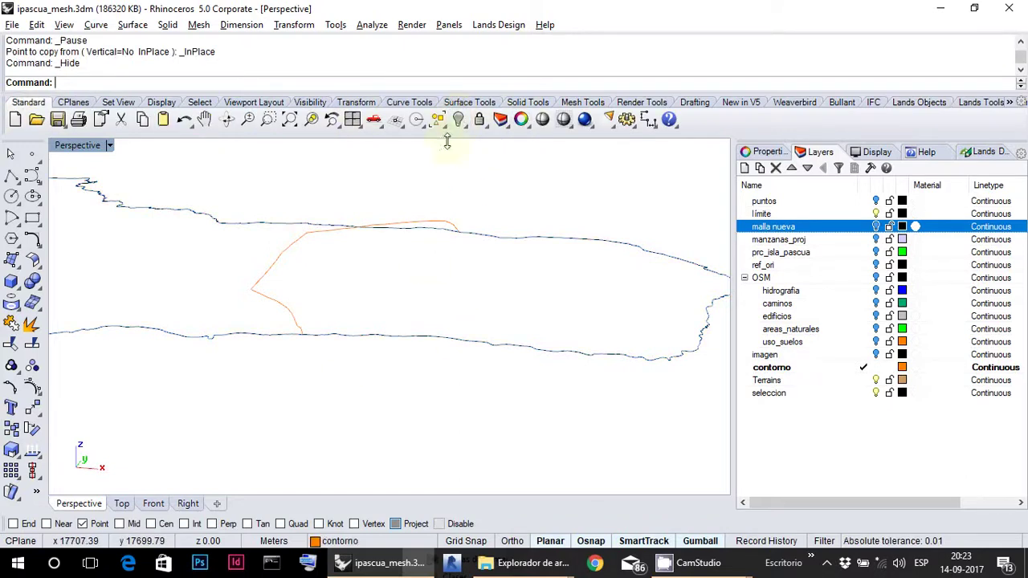
{"action": "left_click", "coordinate": [236, 337]}
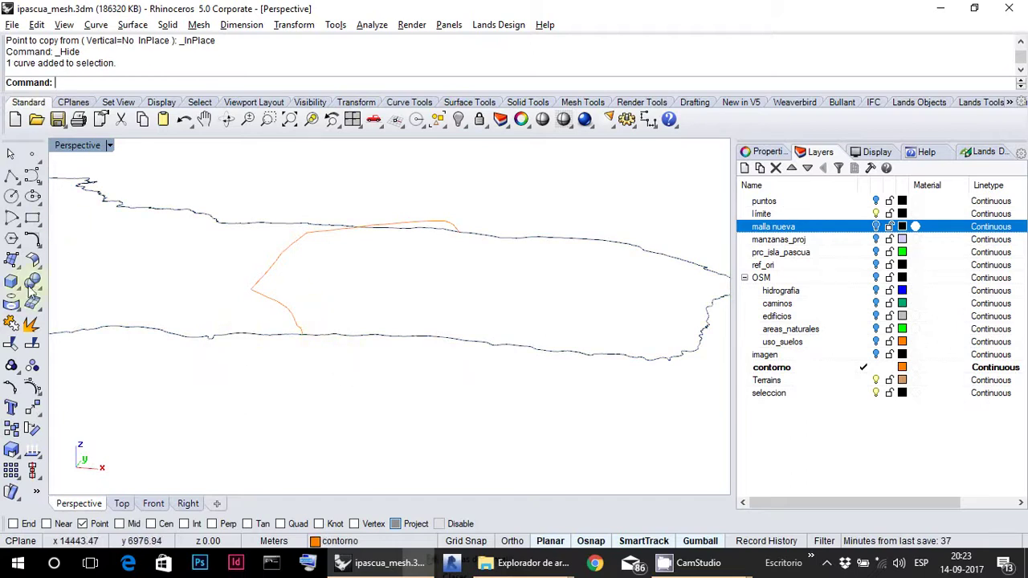
- Trim the límite coastline copy with the orange projected curve, removing the part west of it
{"action": "left_click", "coordinate": [12, 344]}
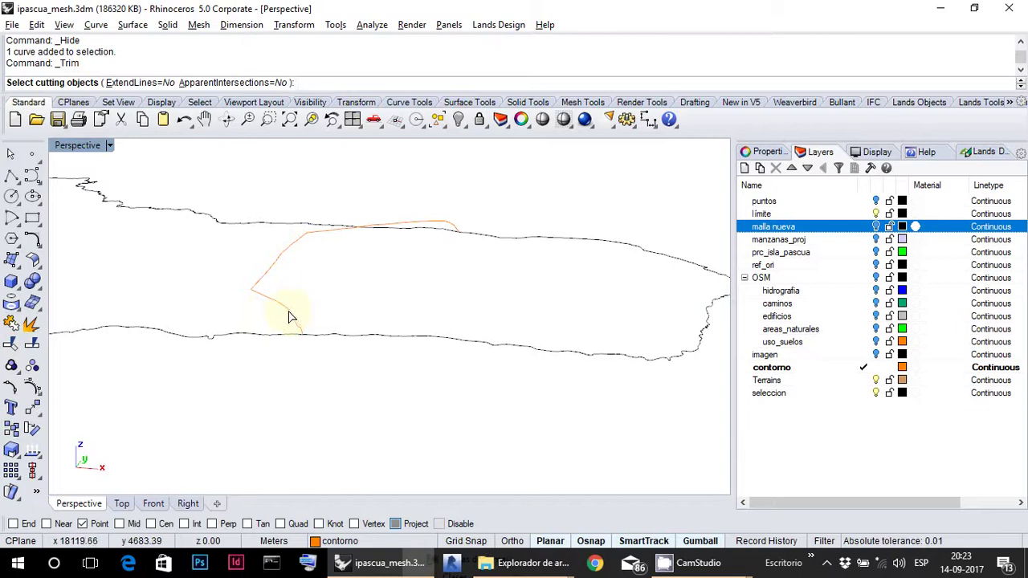
{"action": "left_click", "coordinate": [291, 315]}
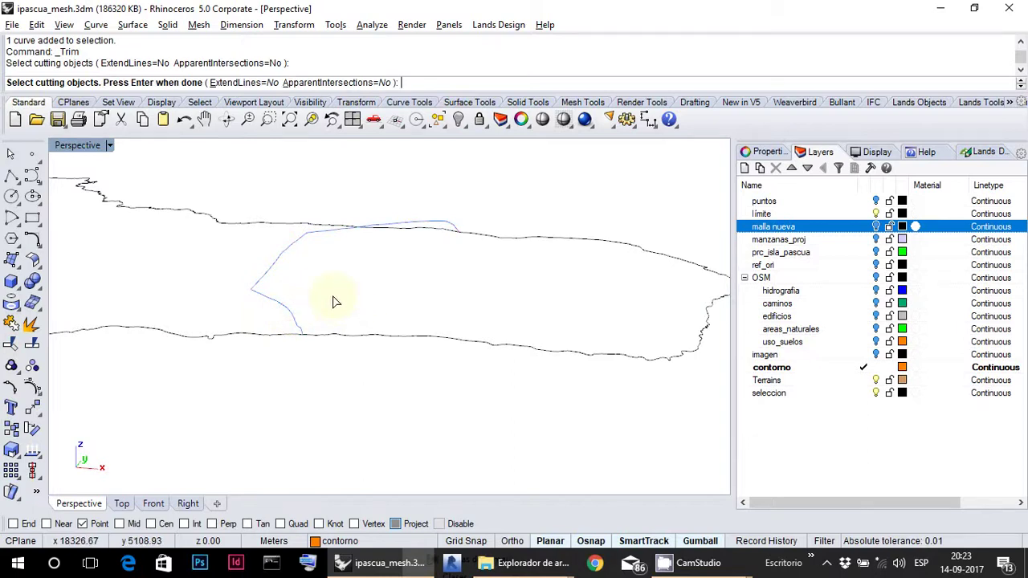
{"action": "key", "text": "Return"}
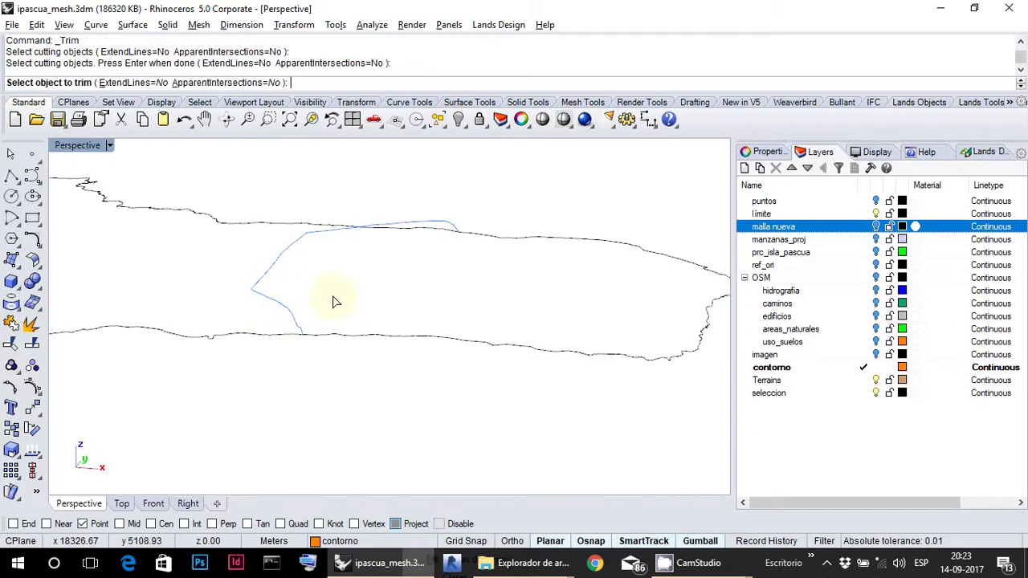
{"action": "left_click", "coordinate": [268, 340]}
{"action": "right_click", "coordinate": [362, 371]}
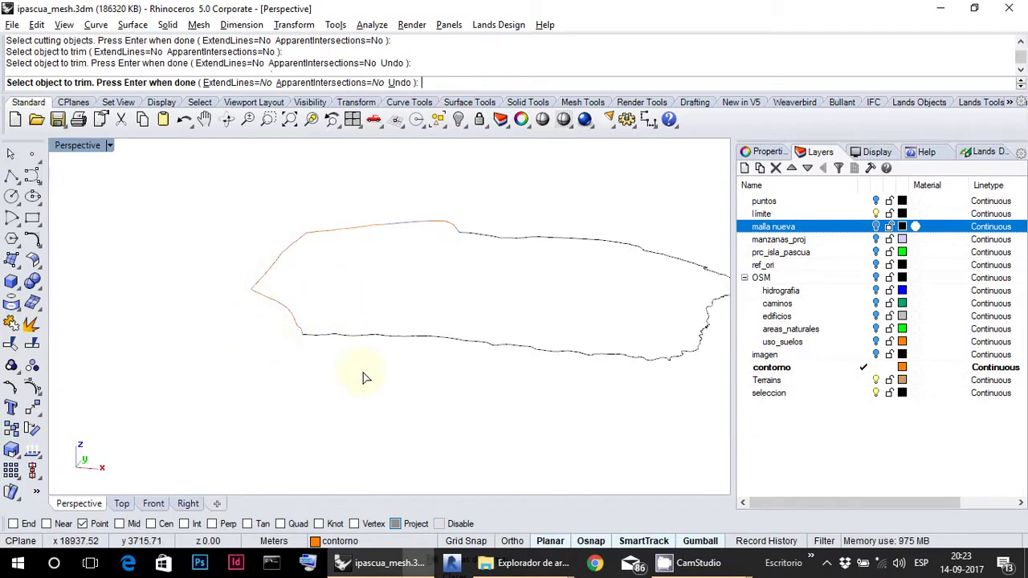
- Inspect the trimmed coastline and the projected curve, selecting each one to check that they are separate curves
{"action": "scroll", "coordinate": [429, 305], "scroll_direction": "down", "scroll_amount": 4}
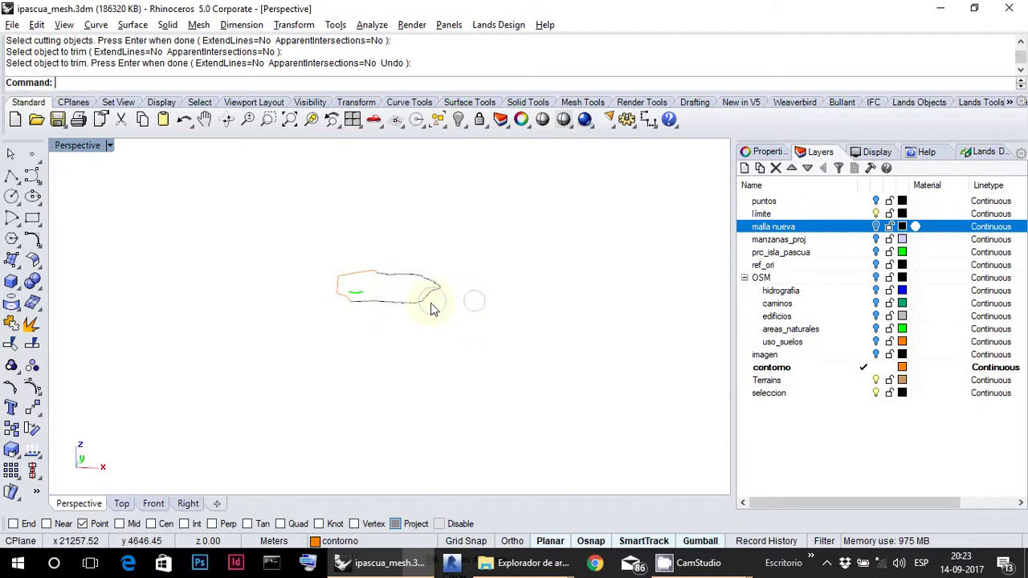
{"action": "scroll", "coordinate": [384, 310], "scroll_direction": "up", "scroll_amount": 2}
{"action": "scroll", "coordinate": [384, 309], "scroll_direction": "up", "scroll_amount": 3}
{"action": "left_click", "coordinate": [332, 298]}
{"action": "scroll", "coordinate": [339, 314], "scroll_direction": "down", "scroll_amount": 3}
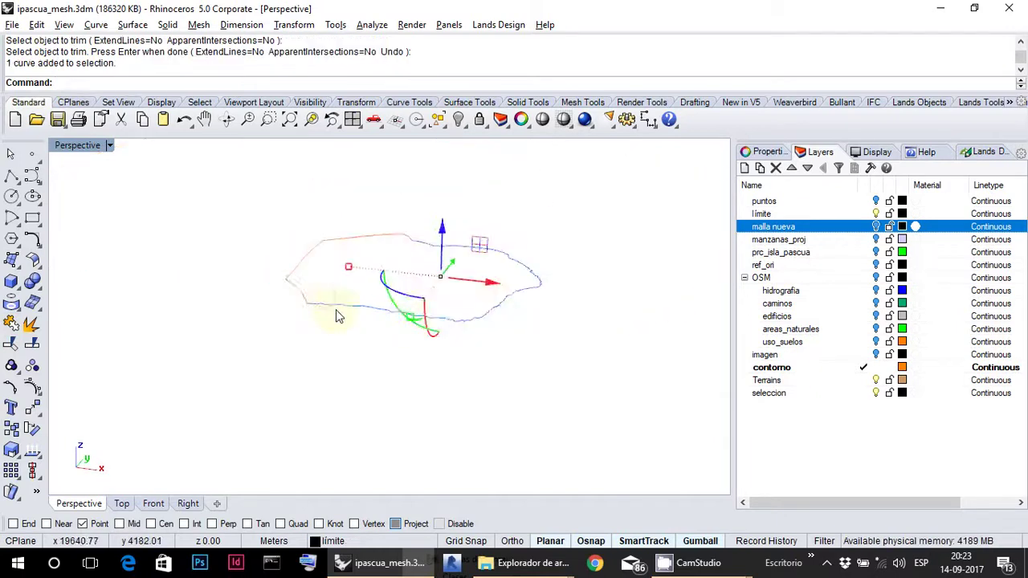
{"action": "scroll", "coordinate": [298, 300], "scroll_direction": "up", "scroll_amount": 1}
{"action": "left_click", "coordinate": [298, 289]}
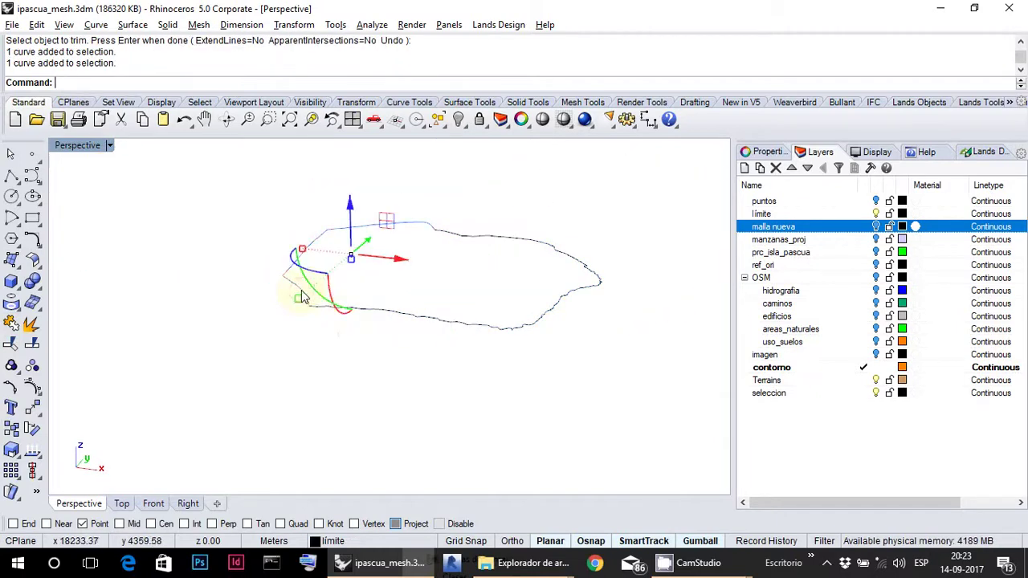
{"action": "left_click", "coordinate": [336, 326]}
{"action": "left_click_drag", "start_coordinate": [342, 333], "coordinate": [290, 339]}
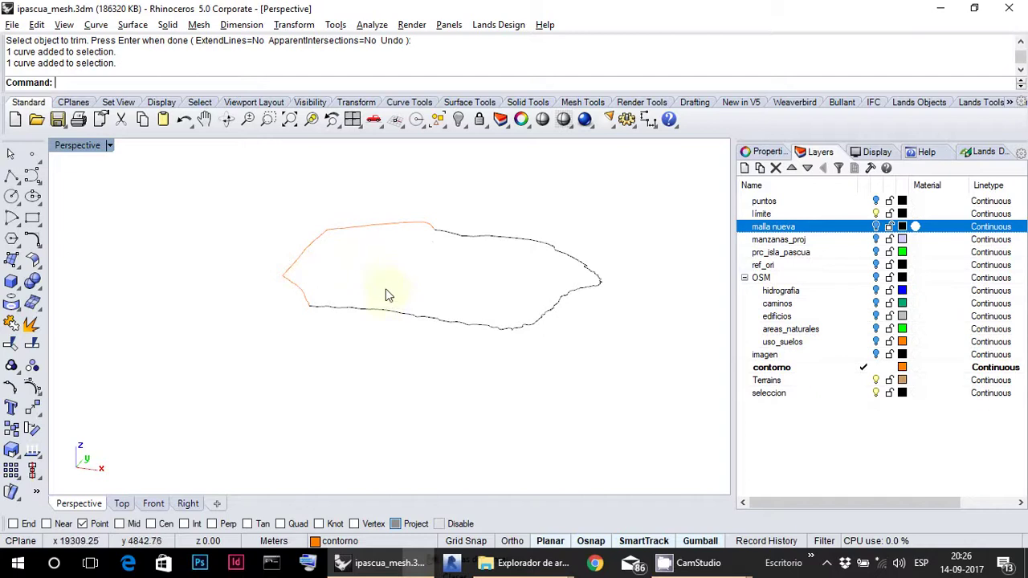
- Turn on the control points of the projected curve and show its southern end where it meets the coastline
{"action": "left_click", "coordinate": [361, 233]}
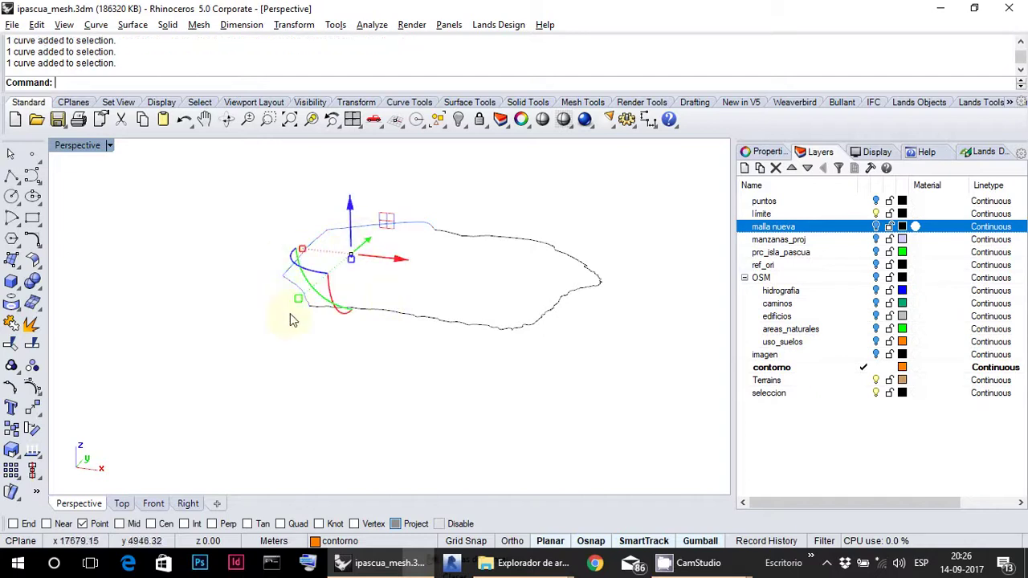
{"action": "scroll", "coordinate": [289, 316], "scroll_direction": "up", "scroll_amount": 2}
{"action": "scroll", "coordinate": [328, 297], "scroll_direction": "up", "scroll_amount": 2}
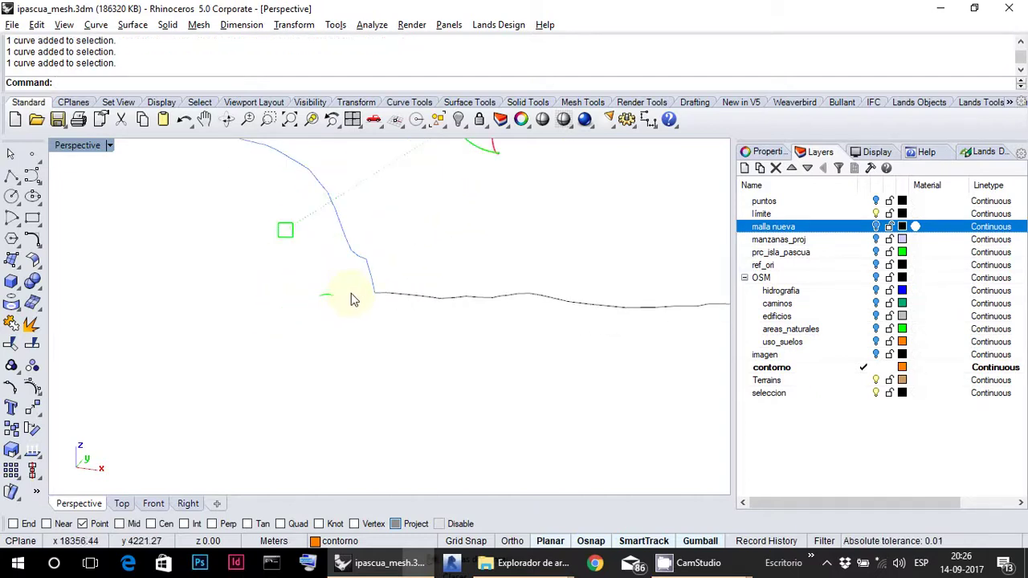
{"action": "scroll", "coordinate": [351, 299], "scroll_direction": "down", "scroll_amount": 1}
{"action": "left_click", "coordinate": [383, 270]}
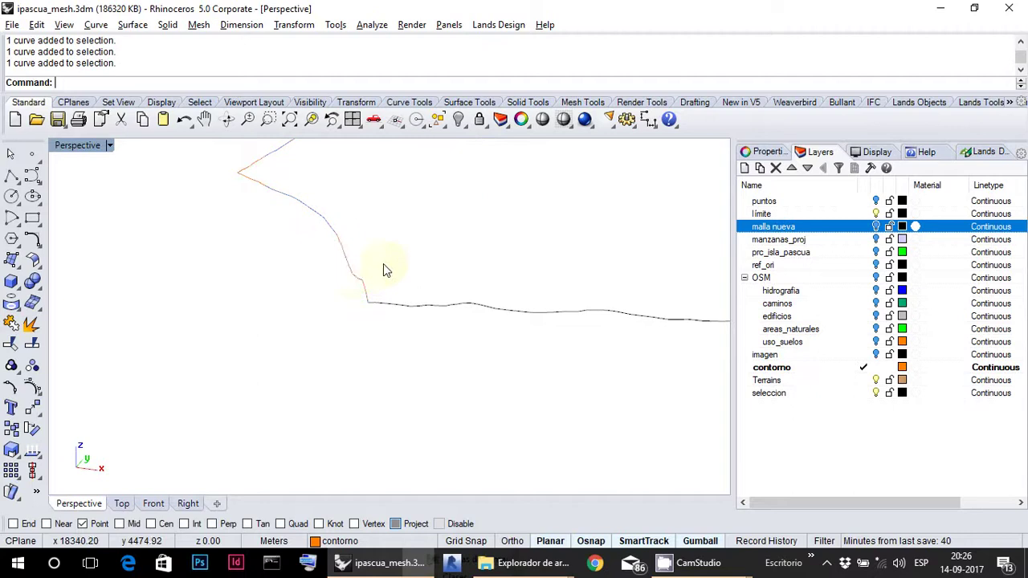
{"action": "left_click", "coordinate": [355, 277]}
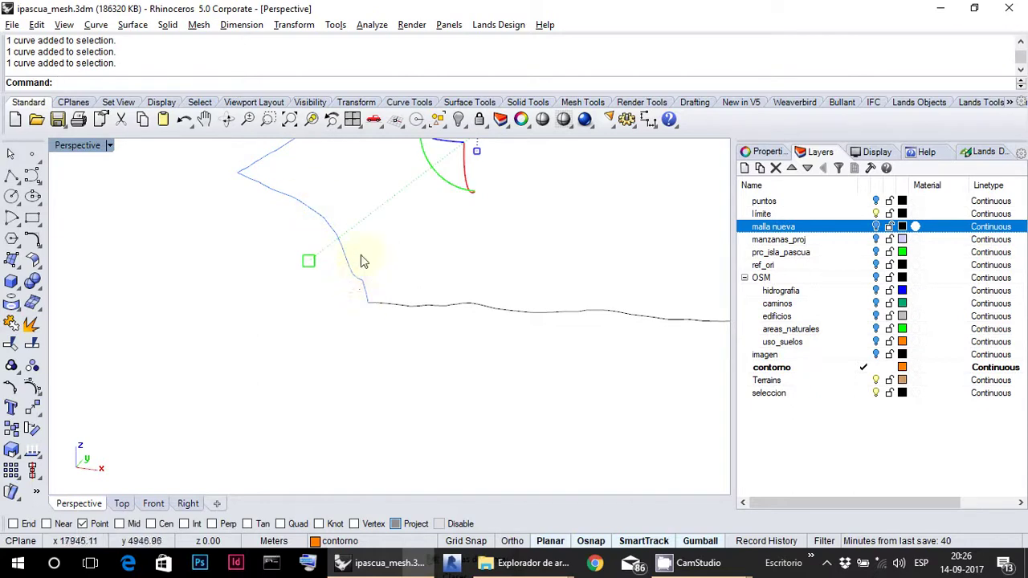
{"action": "scroll", "coordinate": [305, 322], "scroll_direction": "down", "scroll_amount": 3}
{"action": "scroll", "coordinate": [314, 309], "scroll_direction": "up", "scroll_amount": 2}
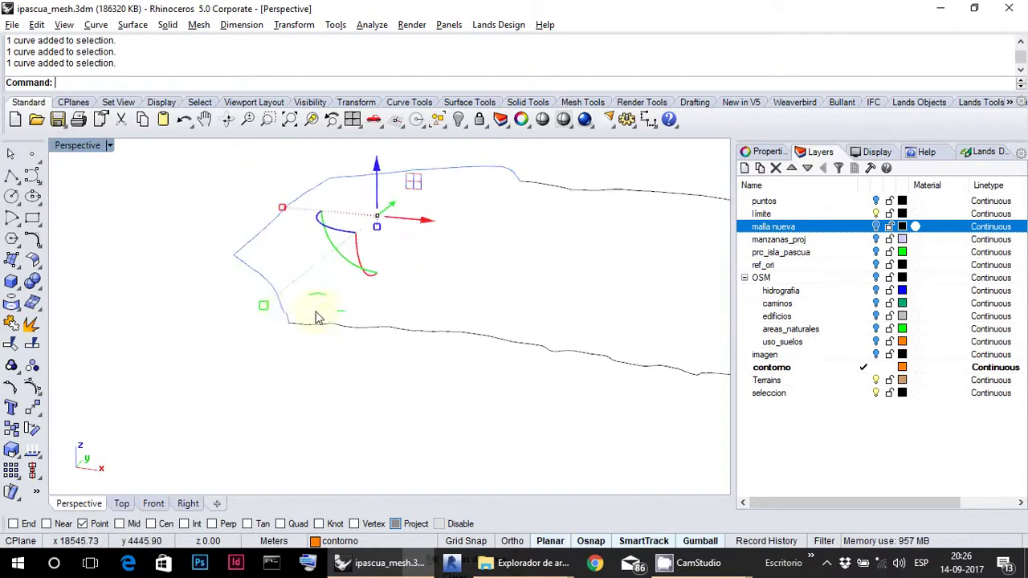
{"action": "scroll", "coordinate": [288, 315], "scroll_direction": "up", "scroll_amount": 2}
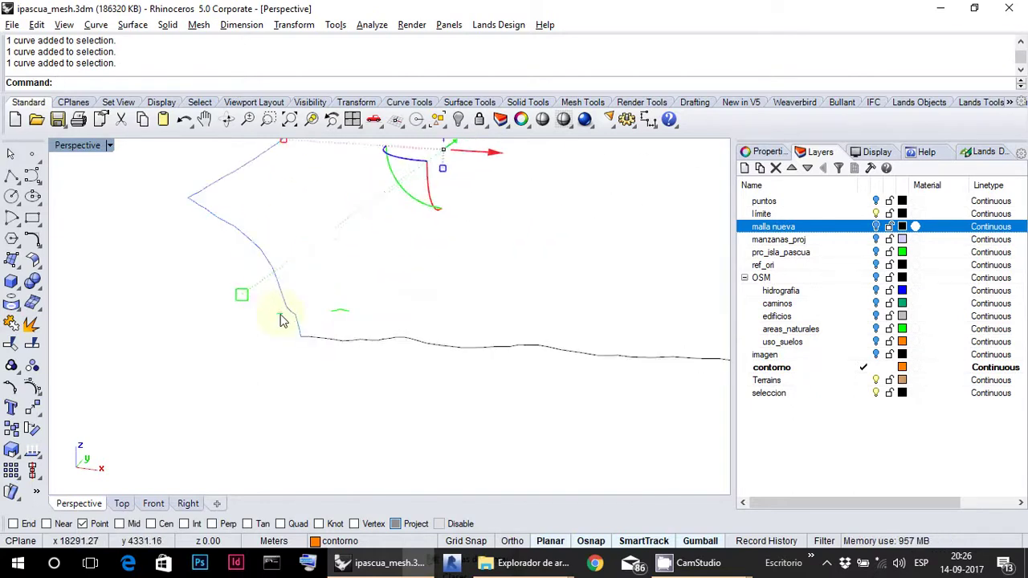
{"action": "left_click", "coordinate": [32, 387]}
{"action": "scroll", "coordinate": [302, 345], "scroll_direction": "up", "scroll_amount": 2}
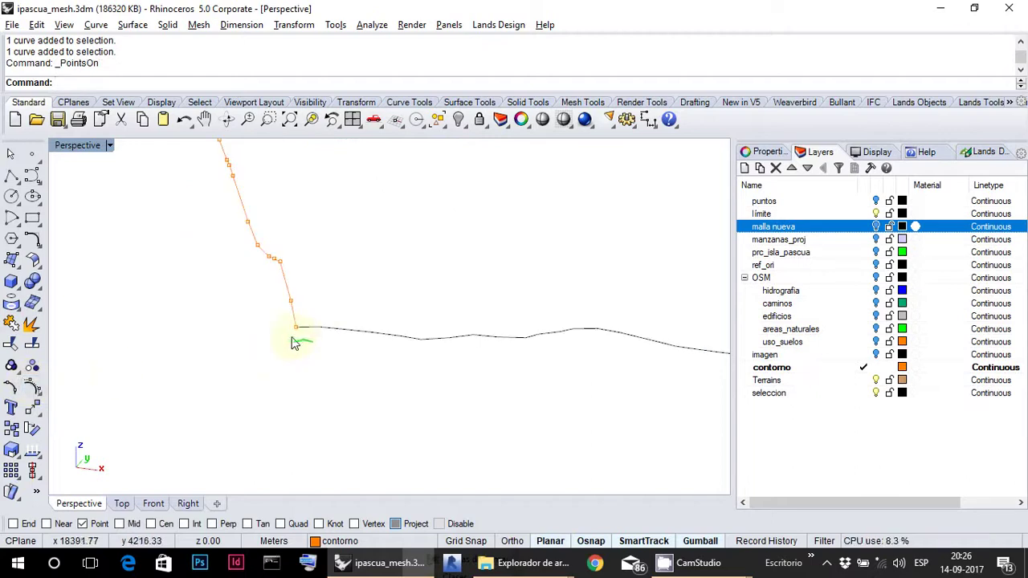
{"action": "scroll", "coordinate": [294, 343], "scroll_direction": "down", "scroll_amount": 3}
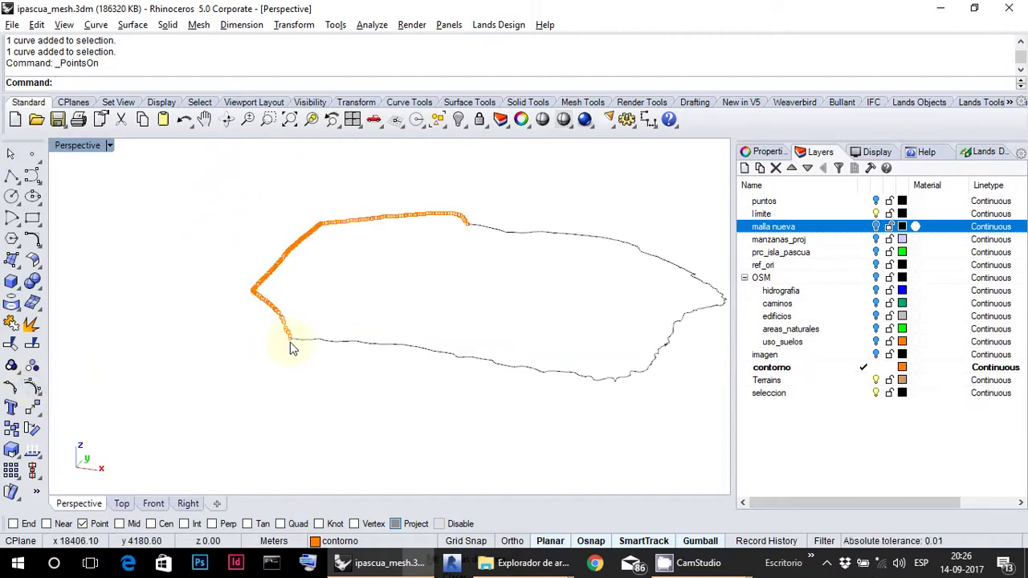
{"action": "scroll", "coordinate": [290, 342], "scroll_direction": "up", "scroll_amount": 4}
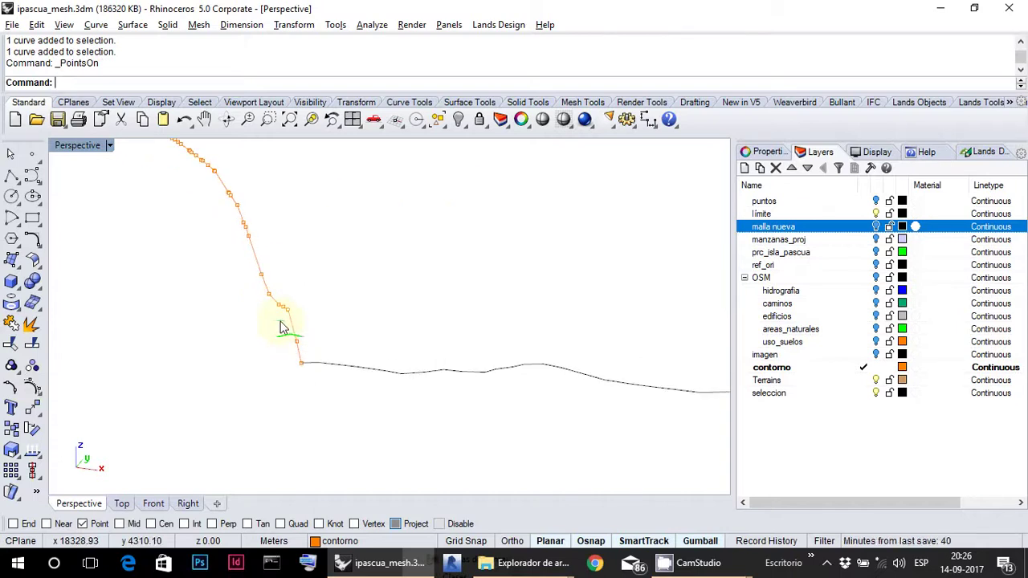
- Move the projected curve's southern end point off the coastline, enable the End and Int snaps, and snap it onto the coastline's endpoint
{"action": "left_click_drag", "start_coordinate": [264, 353], "coordinate": [160, 498]}
{"action": "scroll", "coordinate": [305, 373], "scroll_direction": "up", "scroll_amount": 2}
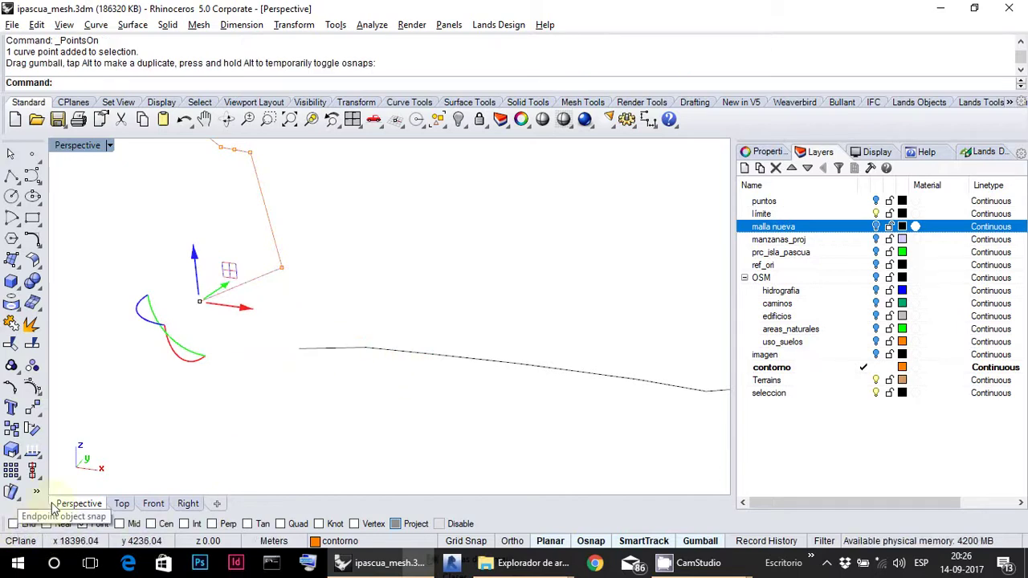
{"action": "left_click", "coordinate": [13, 524]}
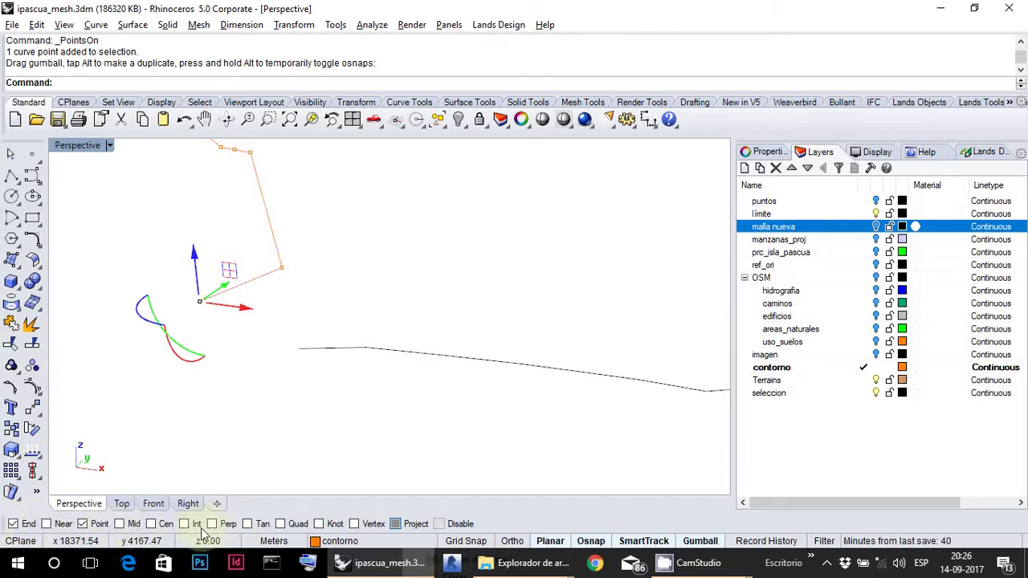
{"action": "left_click", "coordinate": [194, 527]}
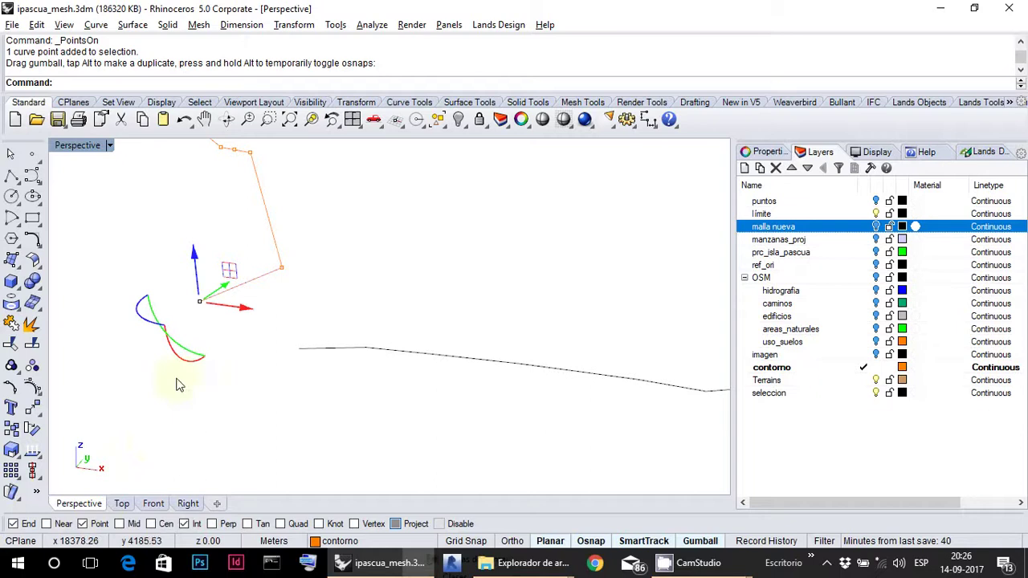
{"action": "left_click_drag", "start_coordinate": [218, 302], "coordinate": [297, 348]}
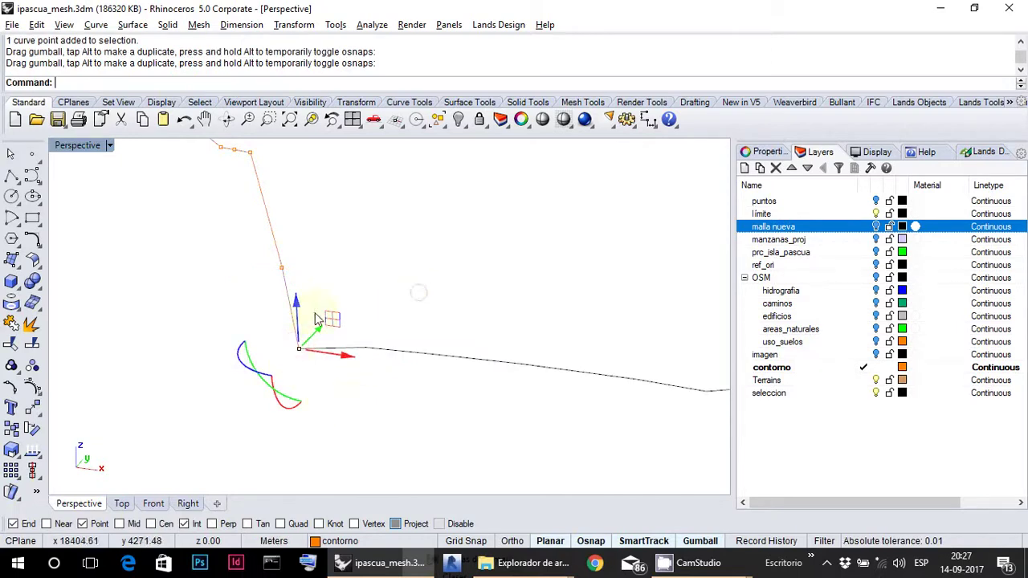
{"action": "left_click", "coordinate": [386, 276]}
- Examine the projected curve's northern junction with the coastline and turn off its control points
{"action": "scroll", "coordinate": [387, 276], "scroll_direction": "down", "scroll_amount": 3}
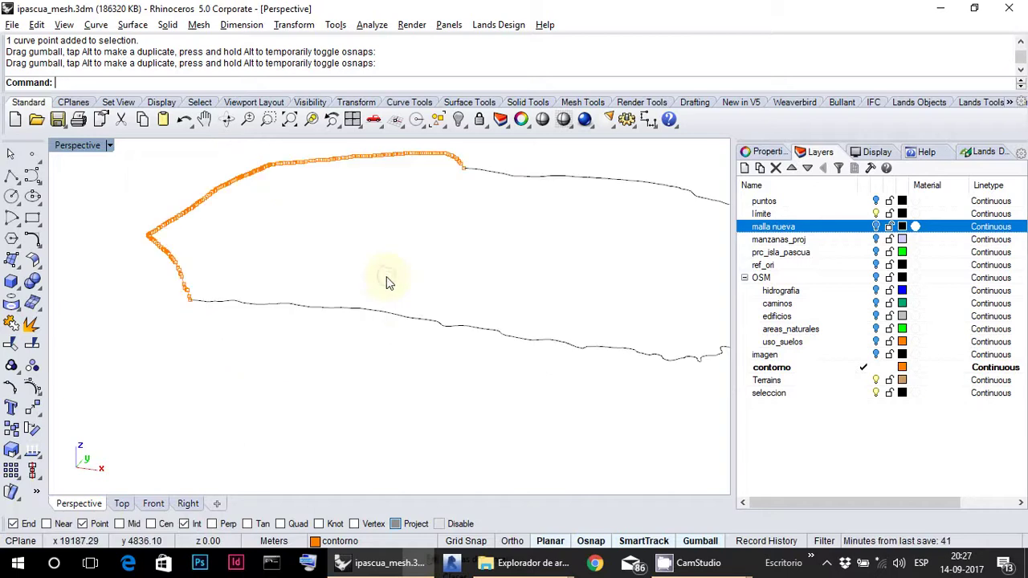
{"action": "scroll", "coordinate": [470, 160], "scroll_direction": "up", "scroll_amount": 2}
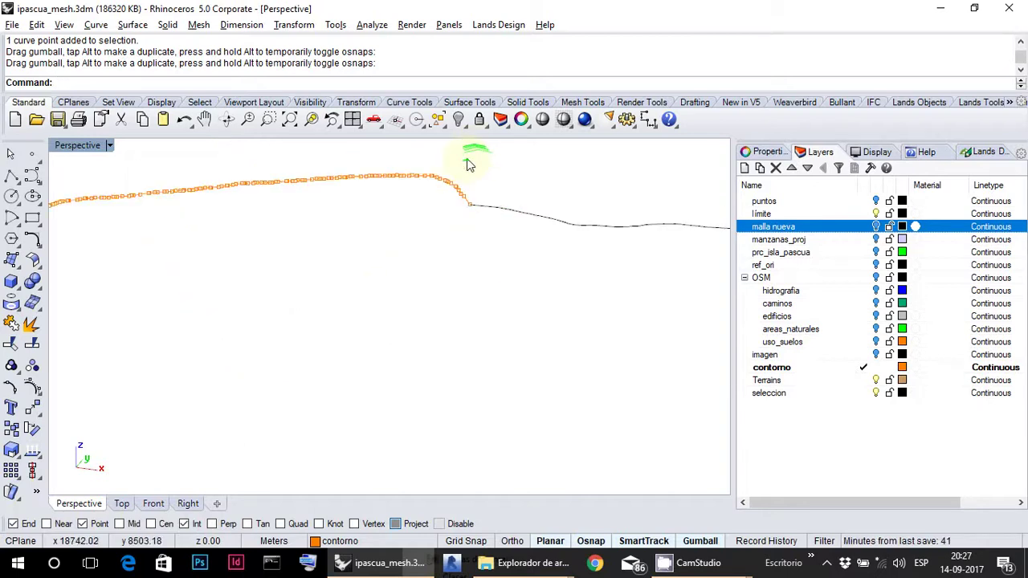
{"action": "scroll", "coordinate": [470, 165], "scroll_direction": "up", "scroll_amount": 1}
{"action": "left_click", "coordinate": [477, 220]}
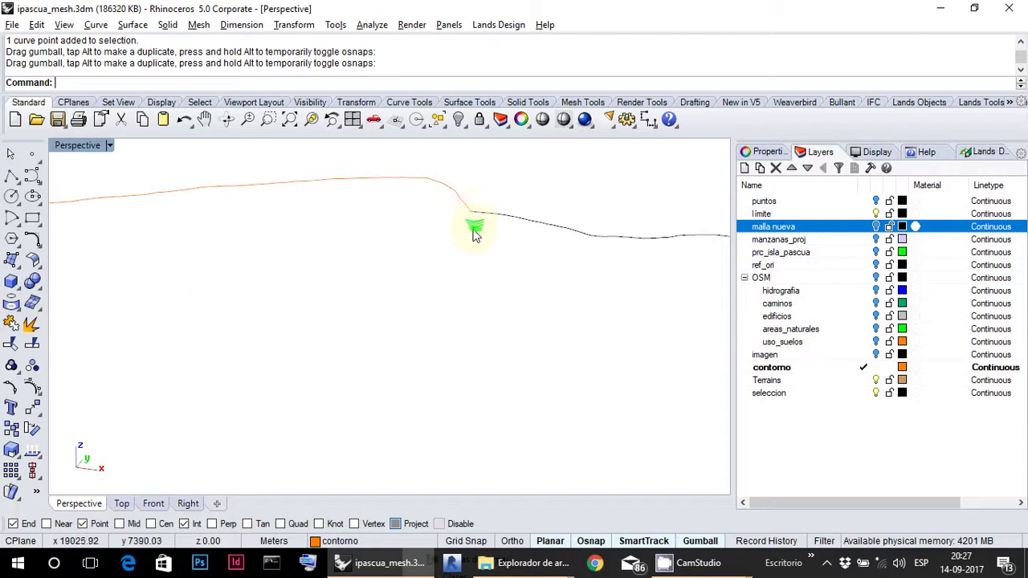
{"action": "scroll", "coordinate": [475, 230], "scroll_direction": "down", "scroll_amount": 5}
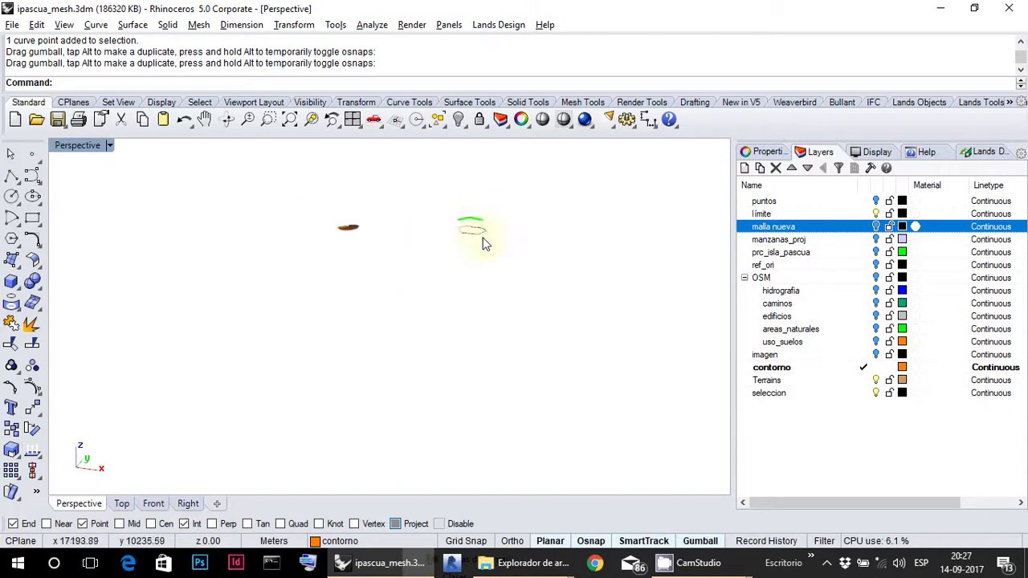
{"action": "scroll", "coordinate": [481, 241], "scroll_direction": "up", "scroll_amount": 5}
{"action": "scroll", "coordinate": [484, 241], "scroll_direction": "down", "scroll_amount": 3}
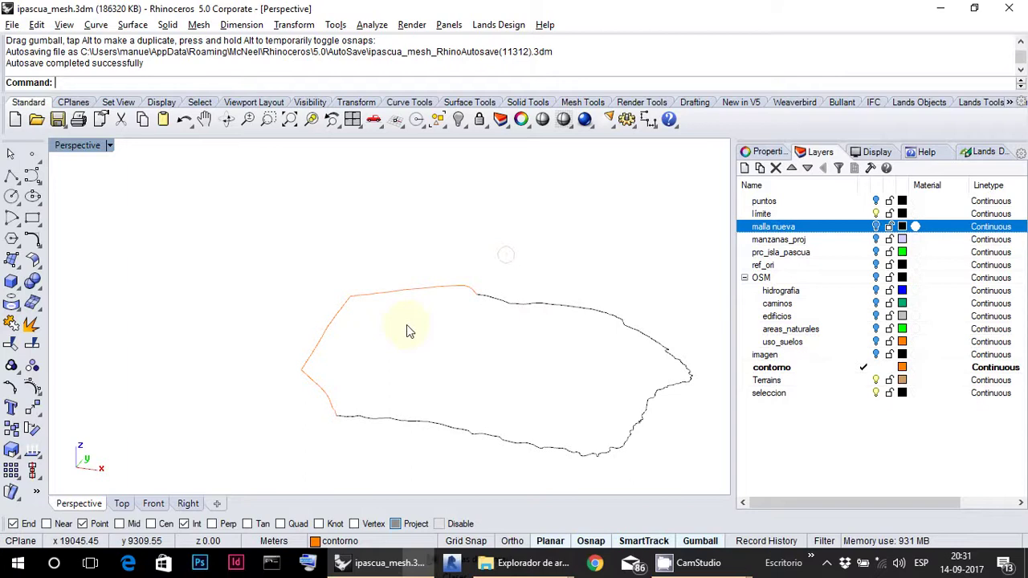
- Join the projected curve and the trimmed coastline into one closed boundary curve
{"action": "key", "text": "ctrl+a"}
{"action": "key", "text": "Escape"}
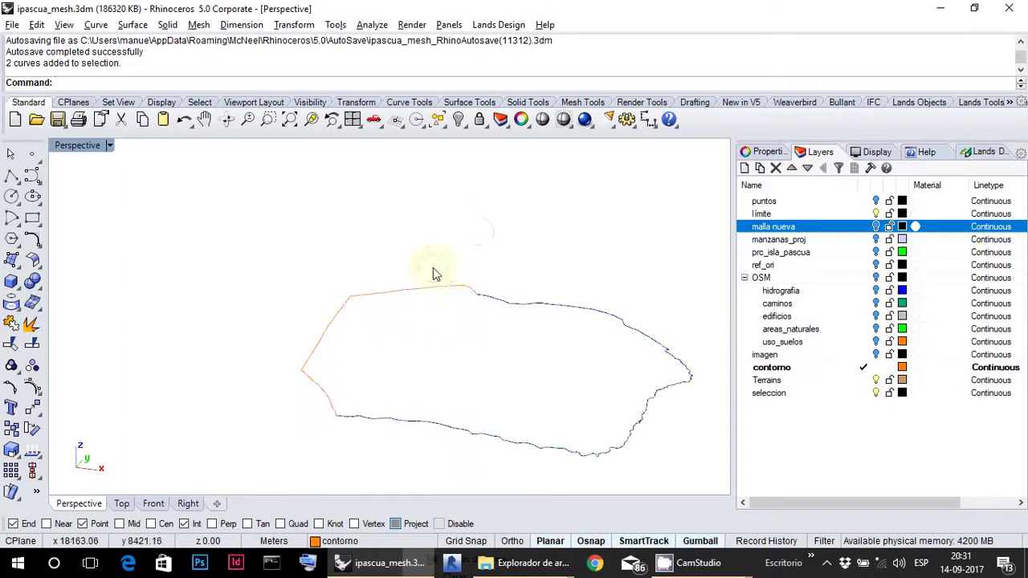
{"action": "left_click", "coordinate": [439, 289]}
{"action": "left_click", "coordinate": [504, 298]}
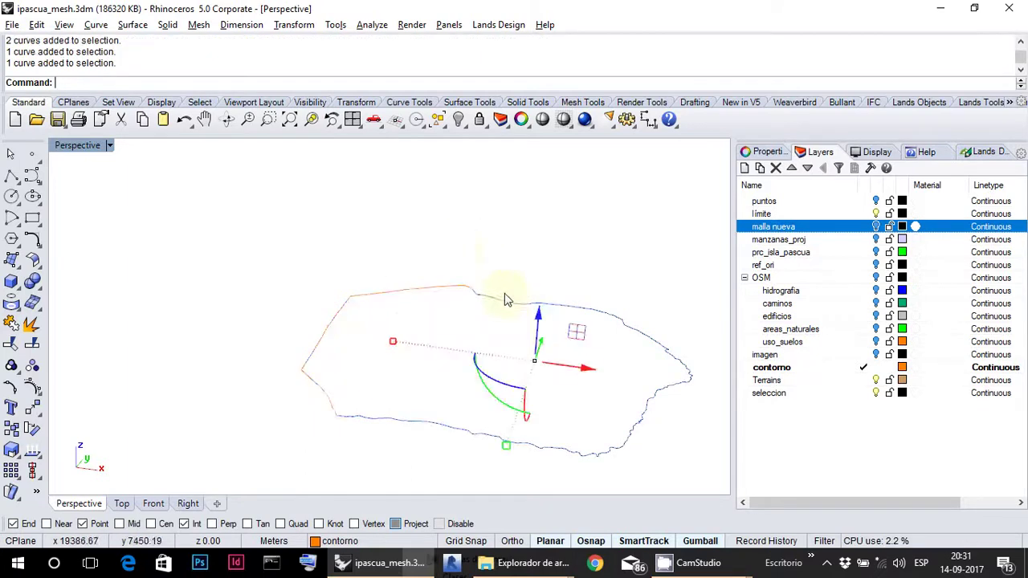
{"action": "left_click", "coordinate": [505, 246]}
{"action": "key", "text": "ctrl+a"}
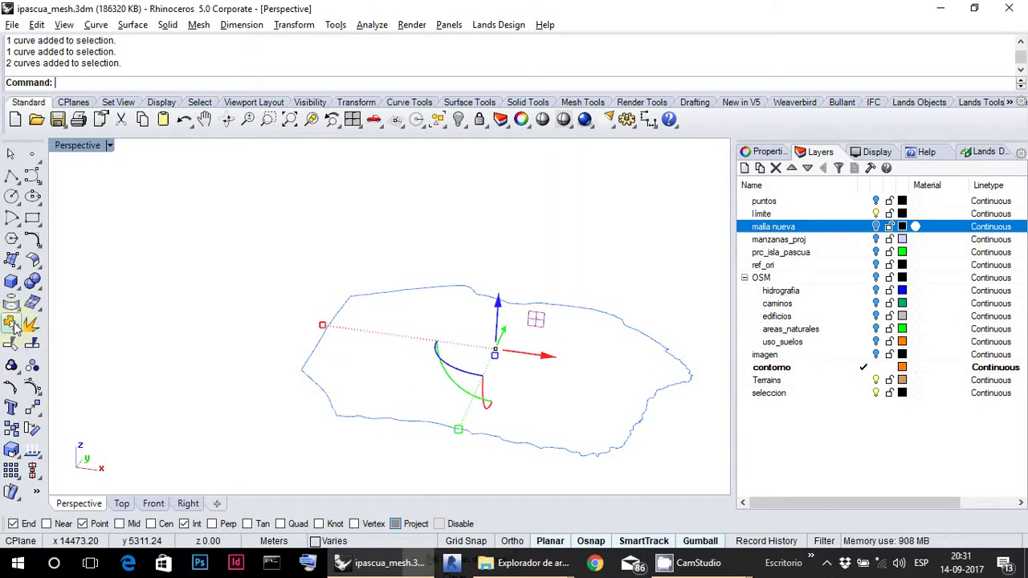
{"action": "left_click", "coordinate": [13, 324]}
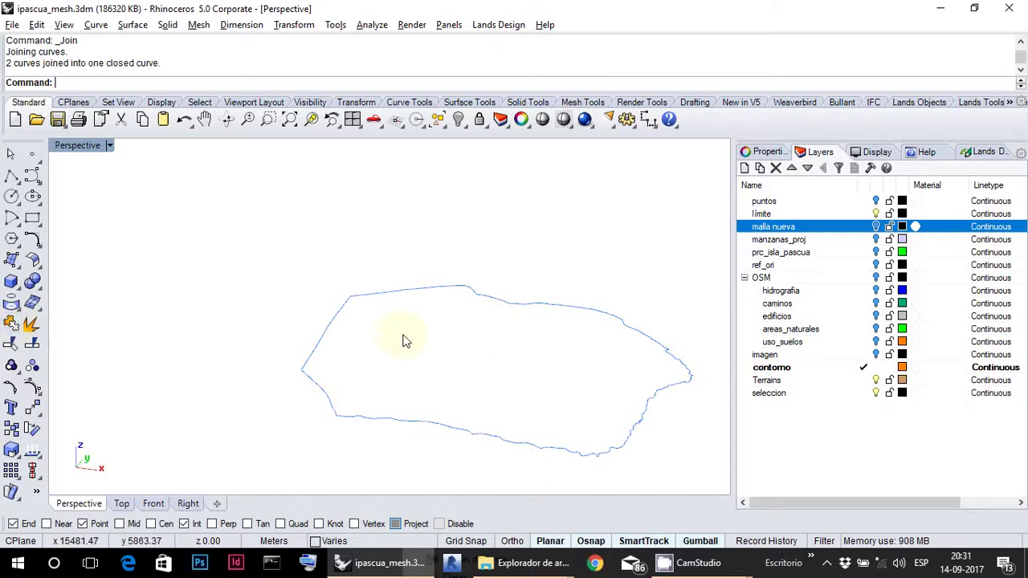
- Check that the joined boundary selects as a single curve and delete it
{"action": "mouse_move", "coordinate": [393, 383]}
{"action": "right_mouse_down"}
{"action": "mouse_move", "coordinate": [395, 360]}
{"action": "mouse_move", "coordinate": [394, 379]}
{"action": "right_mouse_up"}
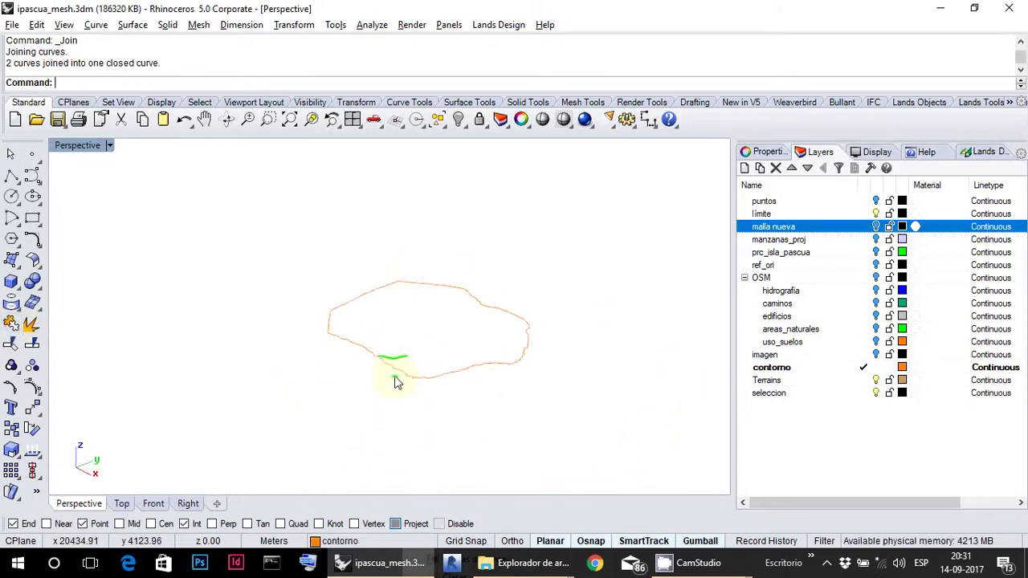
{"action": "left_click", "coordinate": [415, 286]}
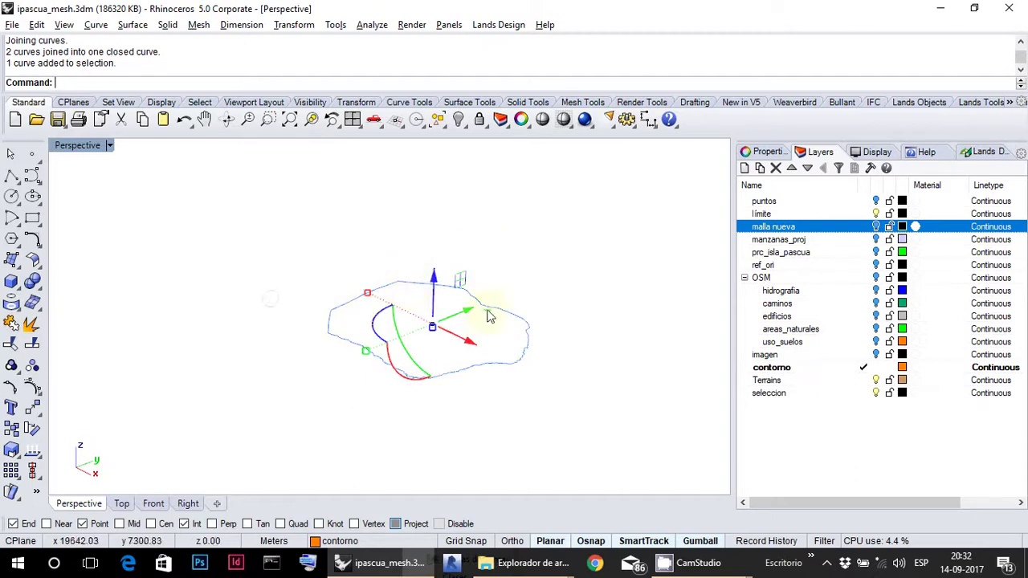
{"action": "scroll", "coordinate": [486, 313], "scroll_direction": "down", "scroll_amount": 6}
{"action": "left_click", "coordinate": [440, 309]}
{"action": "scroll", "coordinate": [440, 310], "scroll_direction": "up", "scroll_amount": 6}
{"action": "left_click", "coordinate": [452, 286]}
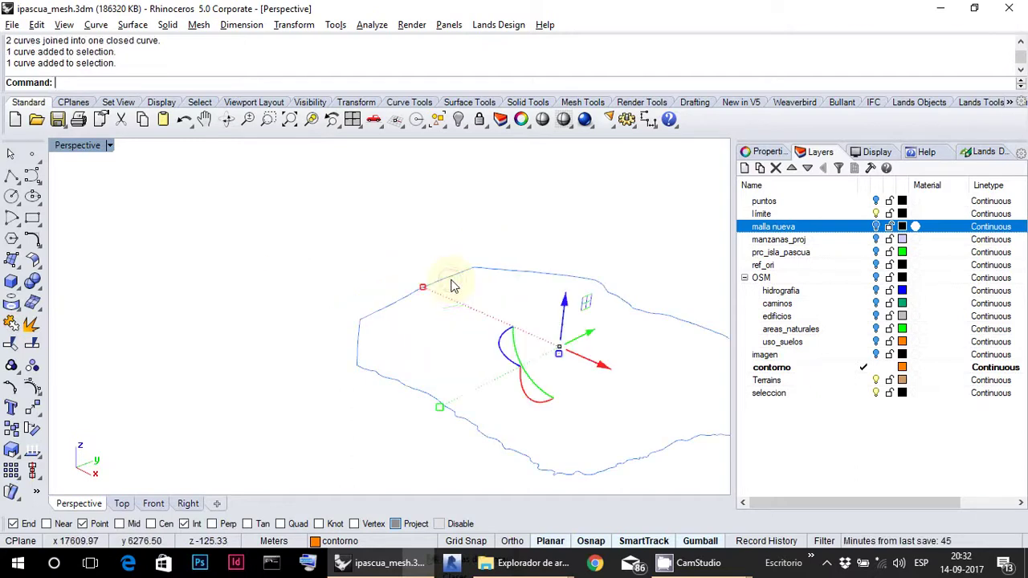
{"action": "key", "text": "Delete"}
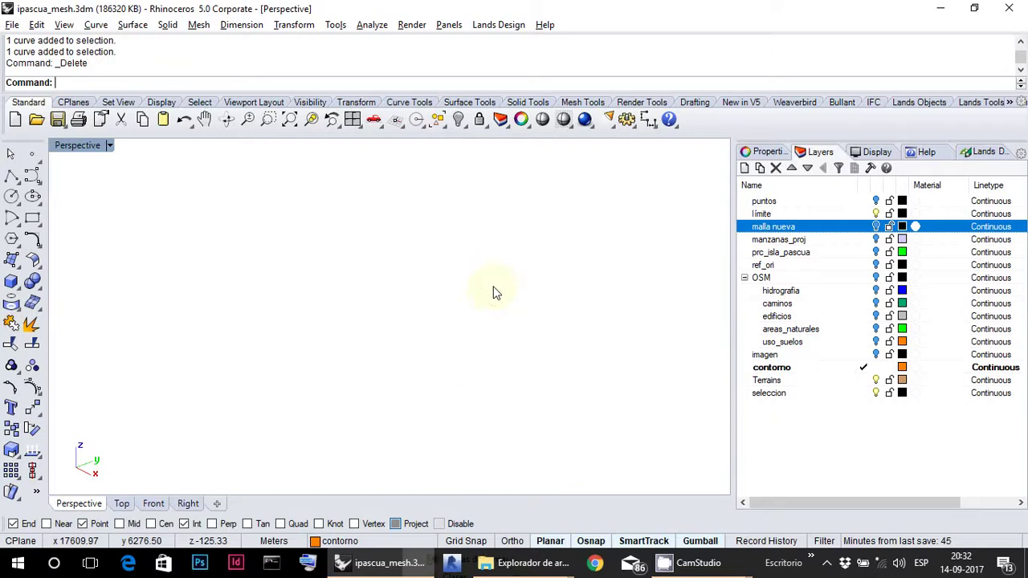
{"action": "right_click_drag", "start_coordinate": [393, 279], "coordinate": [825, 264]}
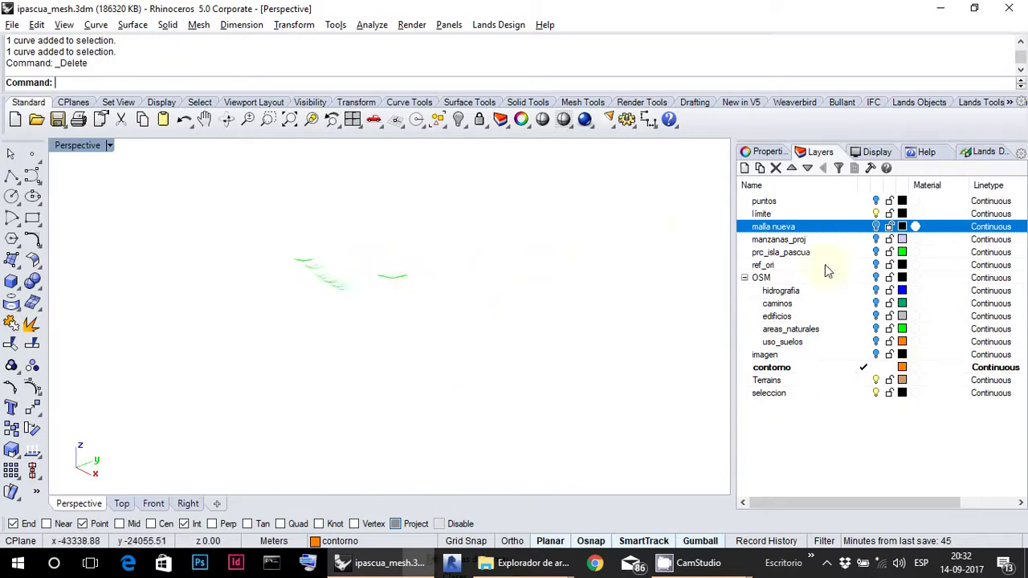
- Start the Pick Boundary terrain command and choose the brown terrain as the object to bound
{"action": "right_click", "coordinate": [289, 119]}
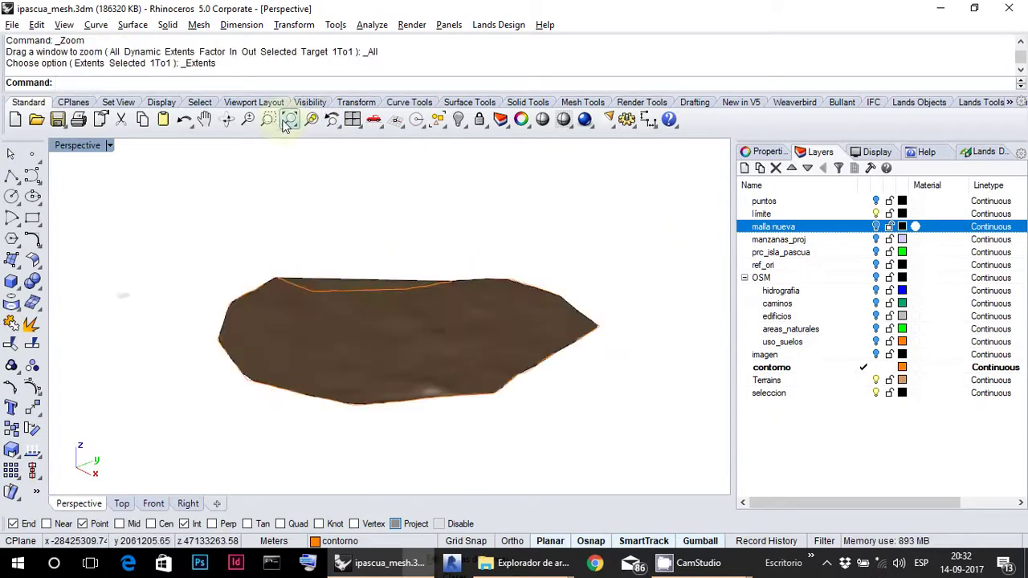
{"action": "right_click_drag", "start_coordinate": [483, 379], "coordinate": [649, 341]}
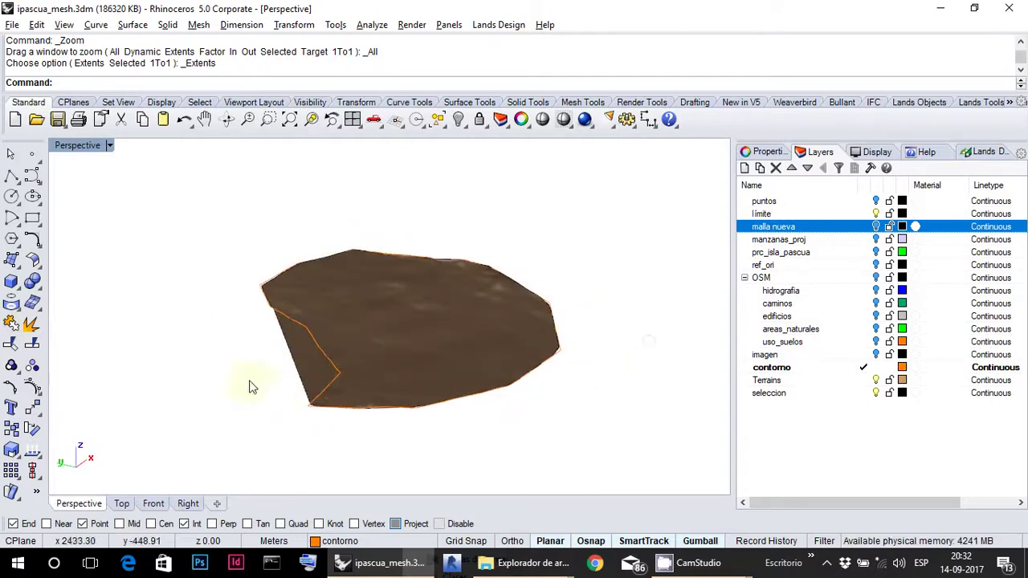
{"action": "right_click_drag", "start_coordinate": [278, 390], "coordinate": [333, 409]}
{"action": "scroll", "coordinate": [333, 408], "scroll_direction": "up", "scroll_amount": 5}
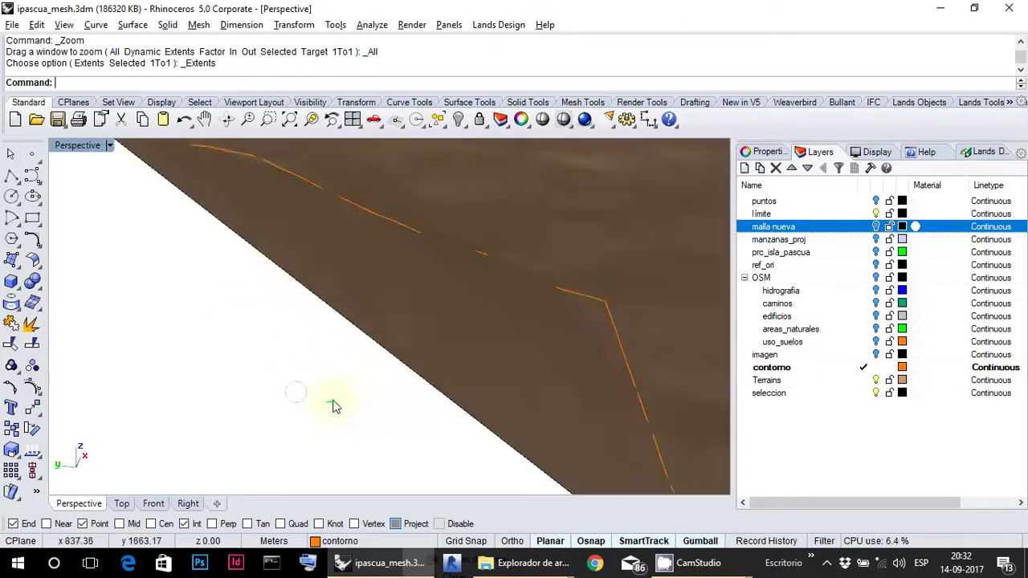
{"action": "scroll", "coordinate": [337, 397], "scroll_direction": "down", "scroll_amount": 3}
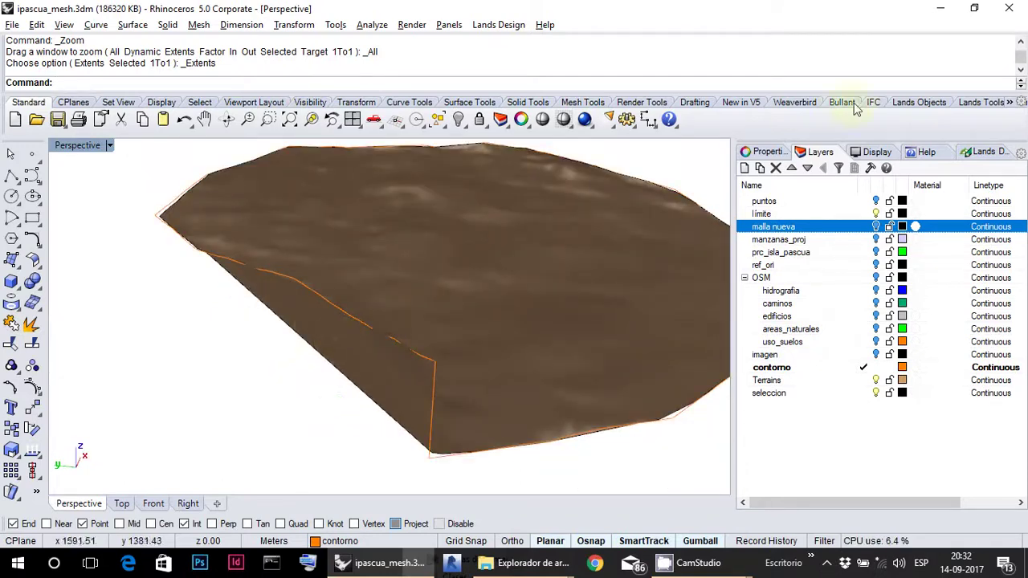
{"action": "left_click", "coordinate": [919, 102]}
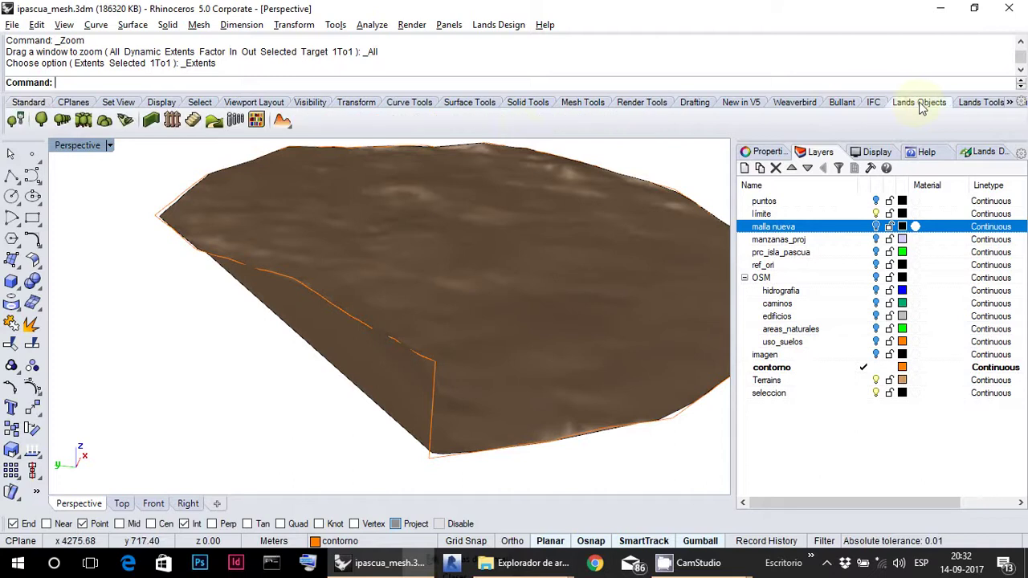
{"action": "left_click", "coordinate": [289, 130]}
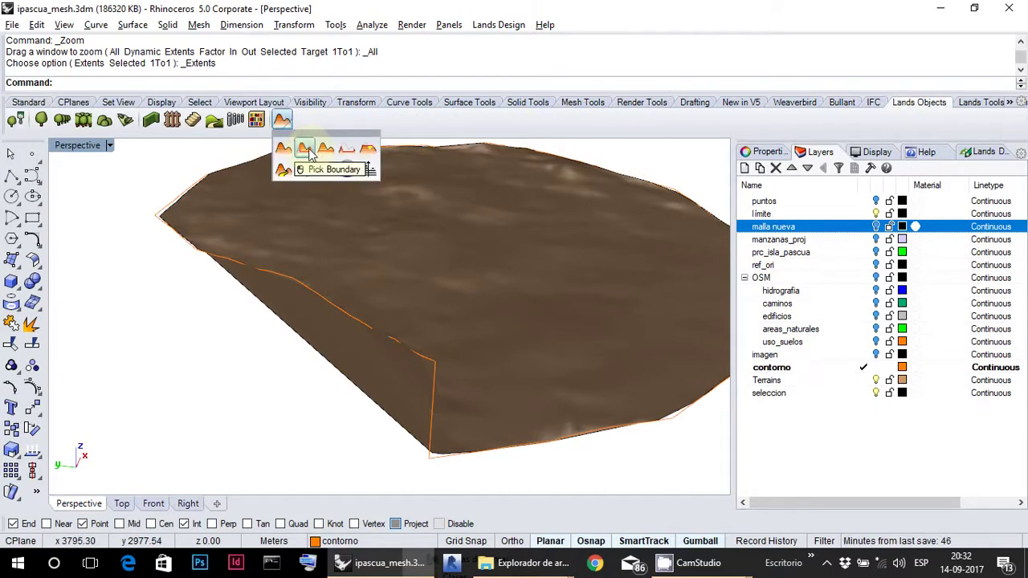
{"action": "left_click", "coordinate": [307, 150]}
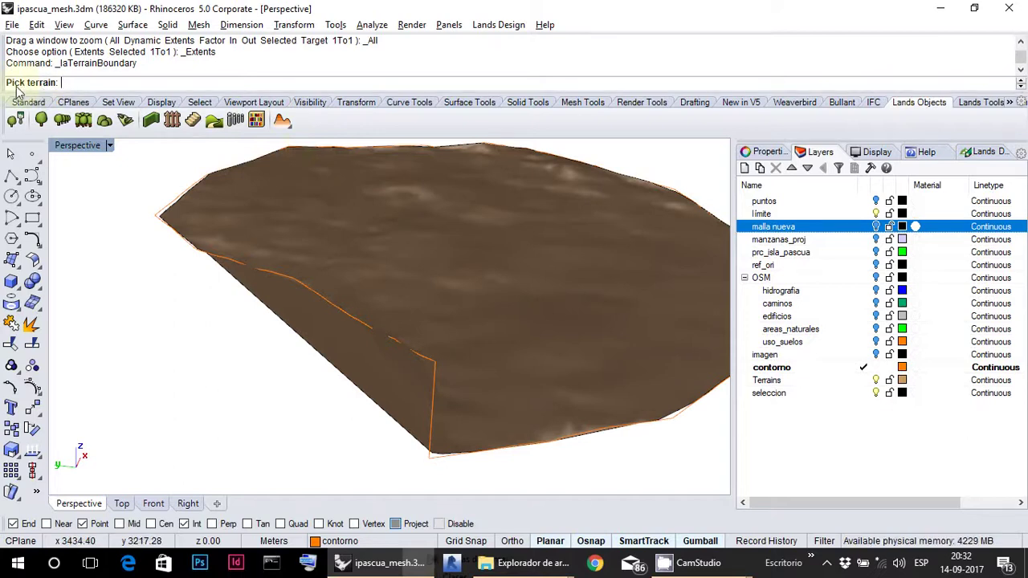
{"action": "left_click", "coordinate": [454, 273]}
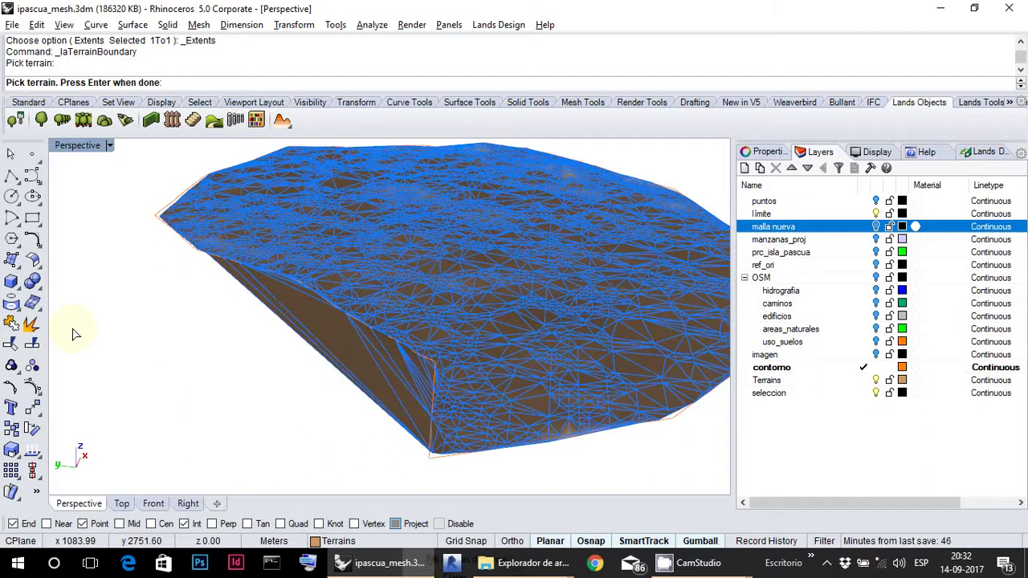
{"action": "key", "text": "Return"}
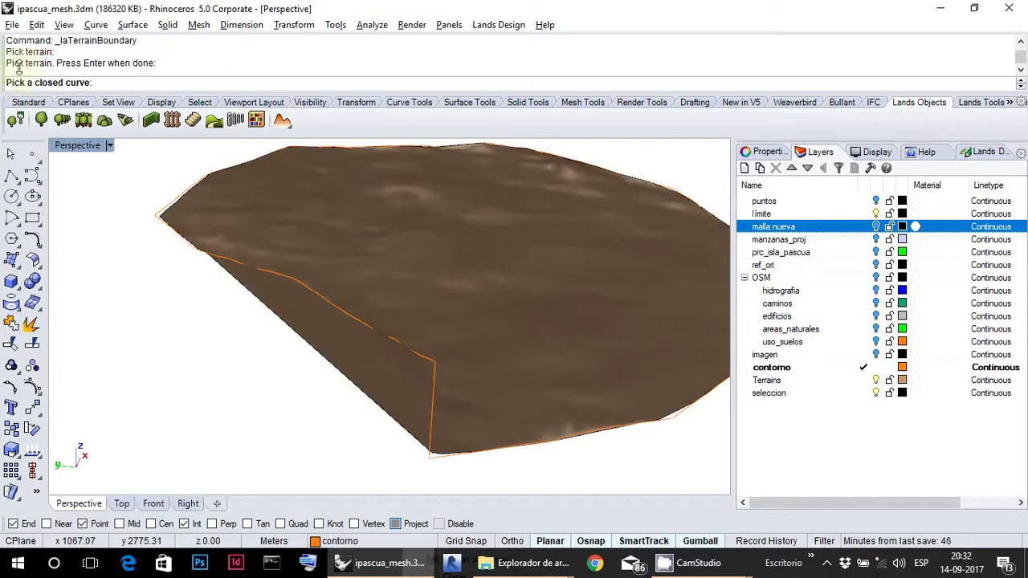
- Assign the closed orange contour curve, including its inland bend across the open side, as the terrain's boundary
{"action": "left_click", "coordinate": [332, 304]}
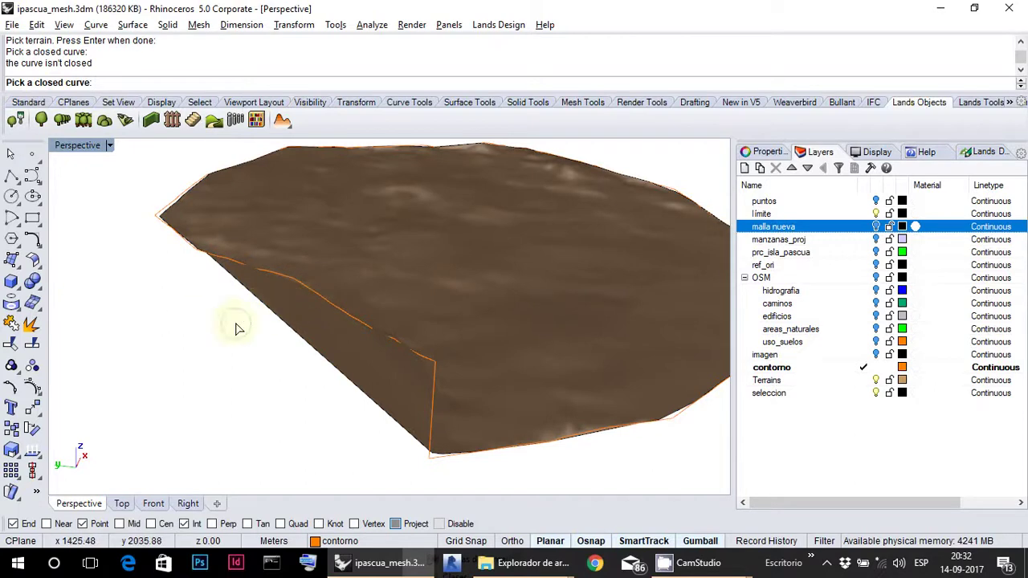
{"action": "right_click_drag", "start_coordinate": [197, 323], "coordinate": [197, 305]}
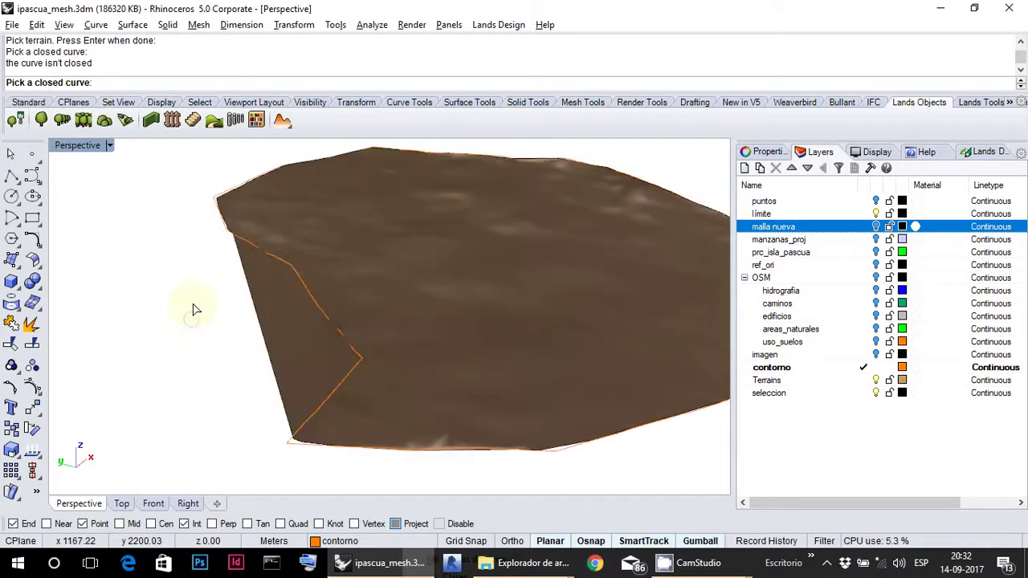
{"action": "left_click", "coordinate": [305, 287]}
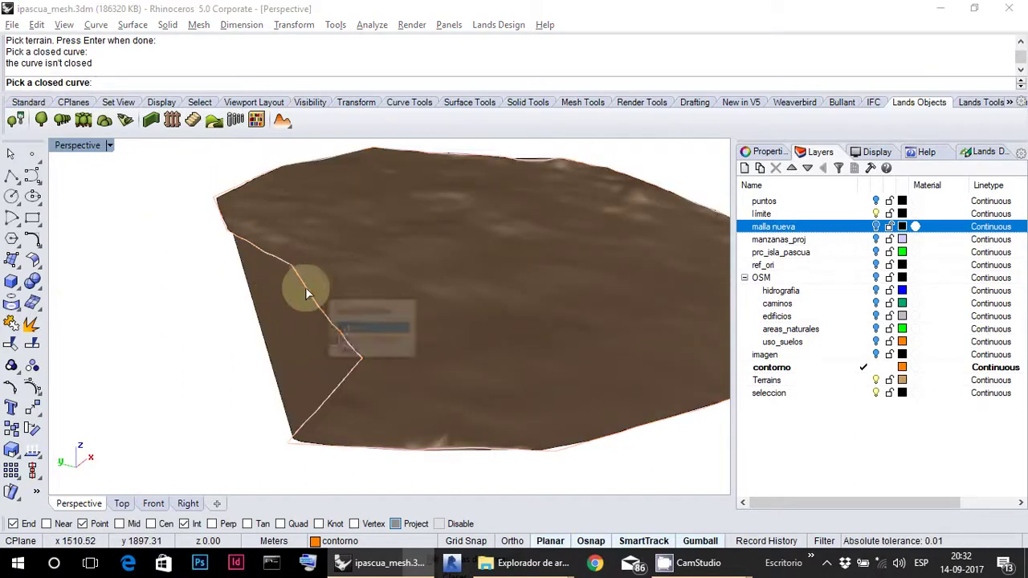
{"action": "left_click", "coordinate": [353, 329]}
{"action": "key", "text": "Return"}
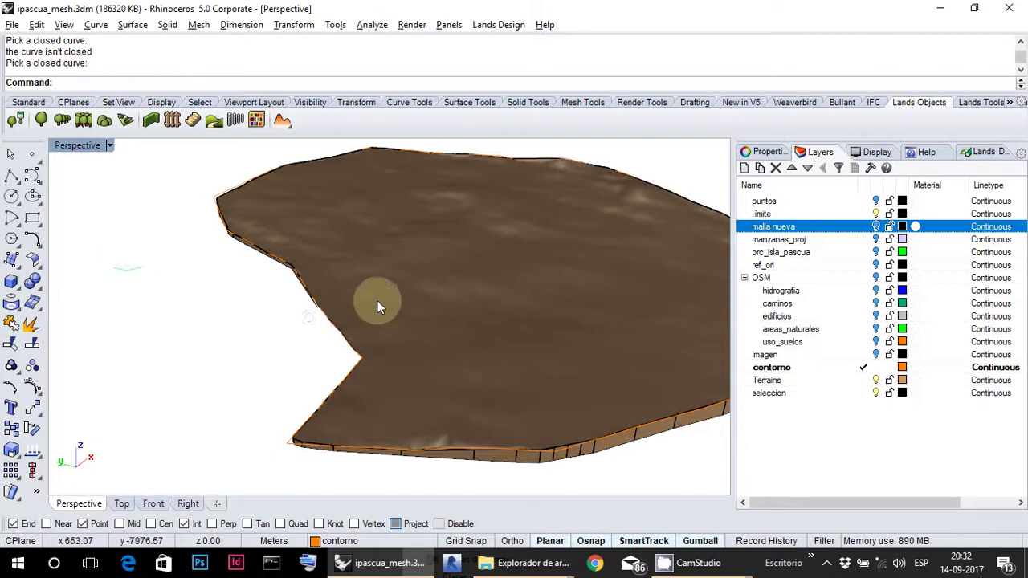
{"action": "right_click_drag", "start_coordinate": [374, 298], "coordinate": [341, 219]}
{"action": "left_click", "coordinate": [28, 102]}
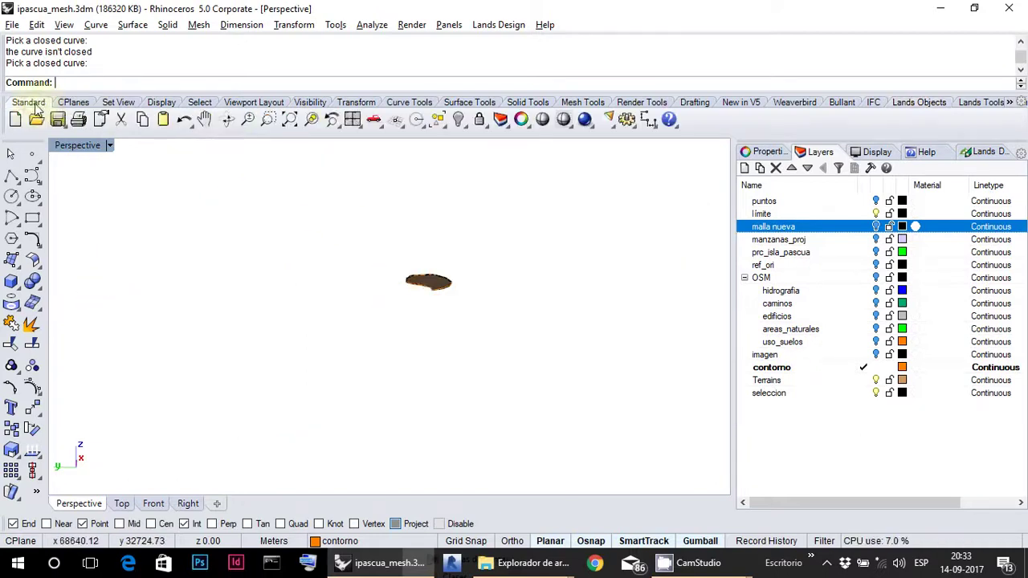
{"action": "right_click", "coordinate": [291, 122]}
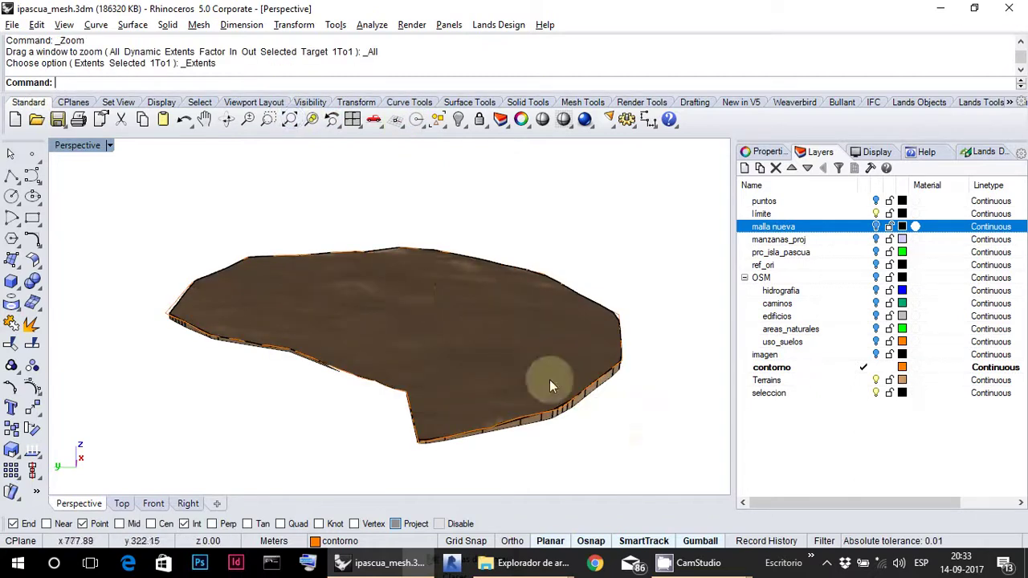
{"action": "right_click_drag", "start_coordinate": [603, 440], "coordinate": [528, 392]}
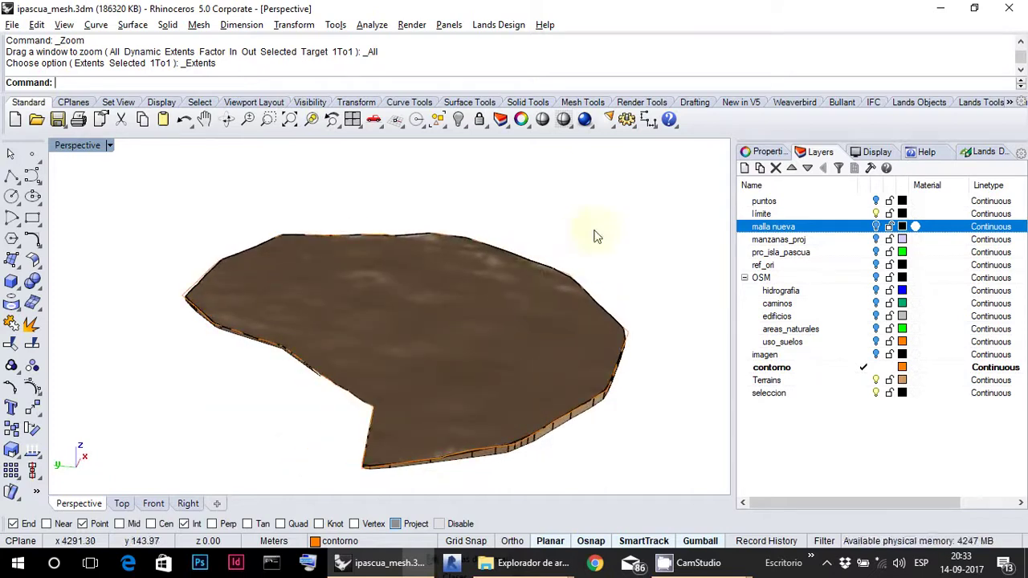